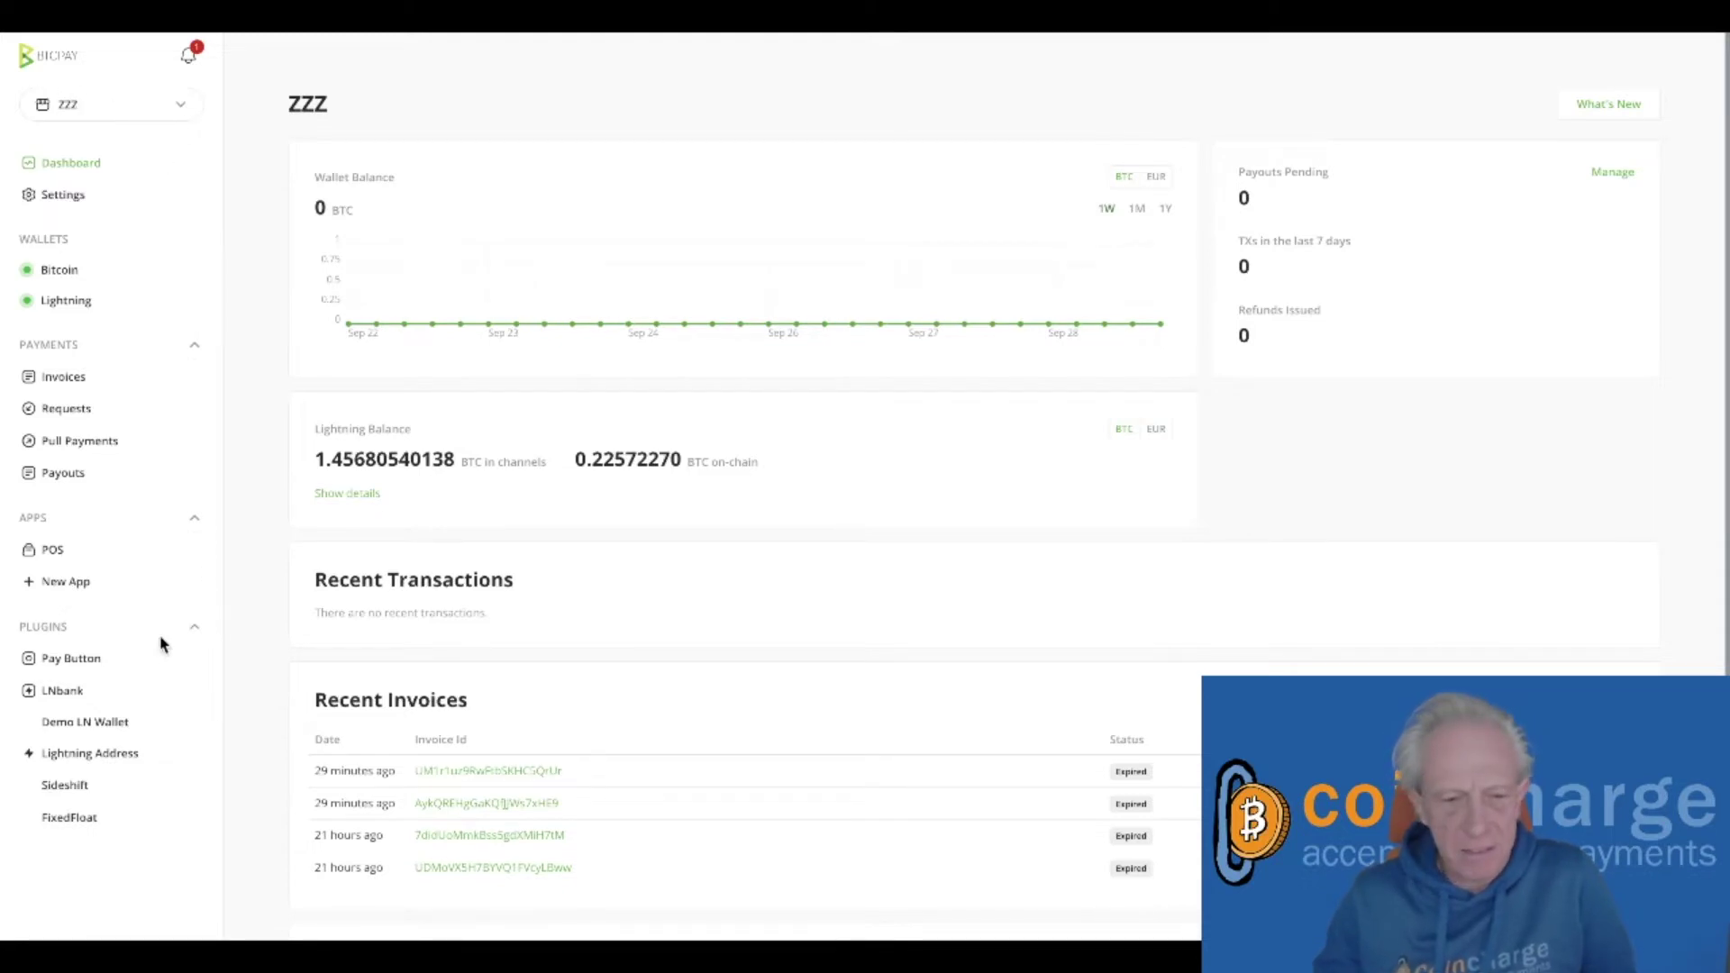
- Open the Pay Button settings of the store and set the button type to Custom amount
{"action": "left_click", "coordinate": [67, 665]}
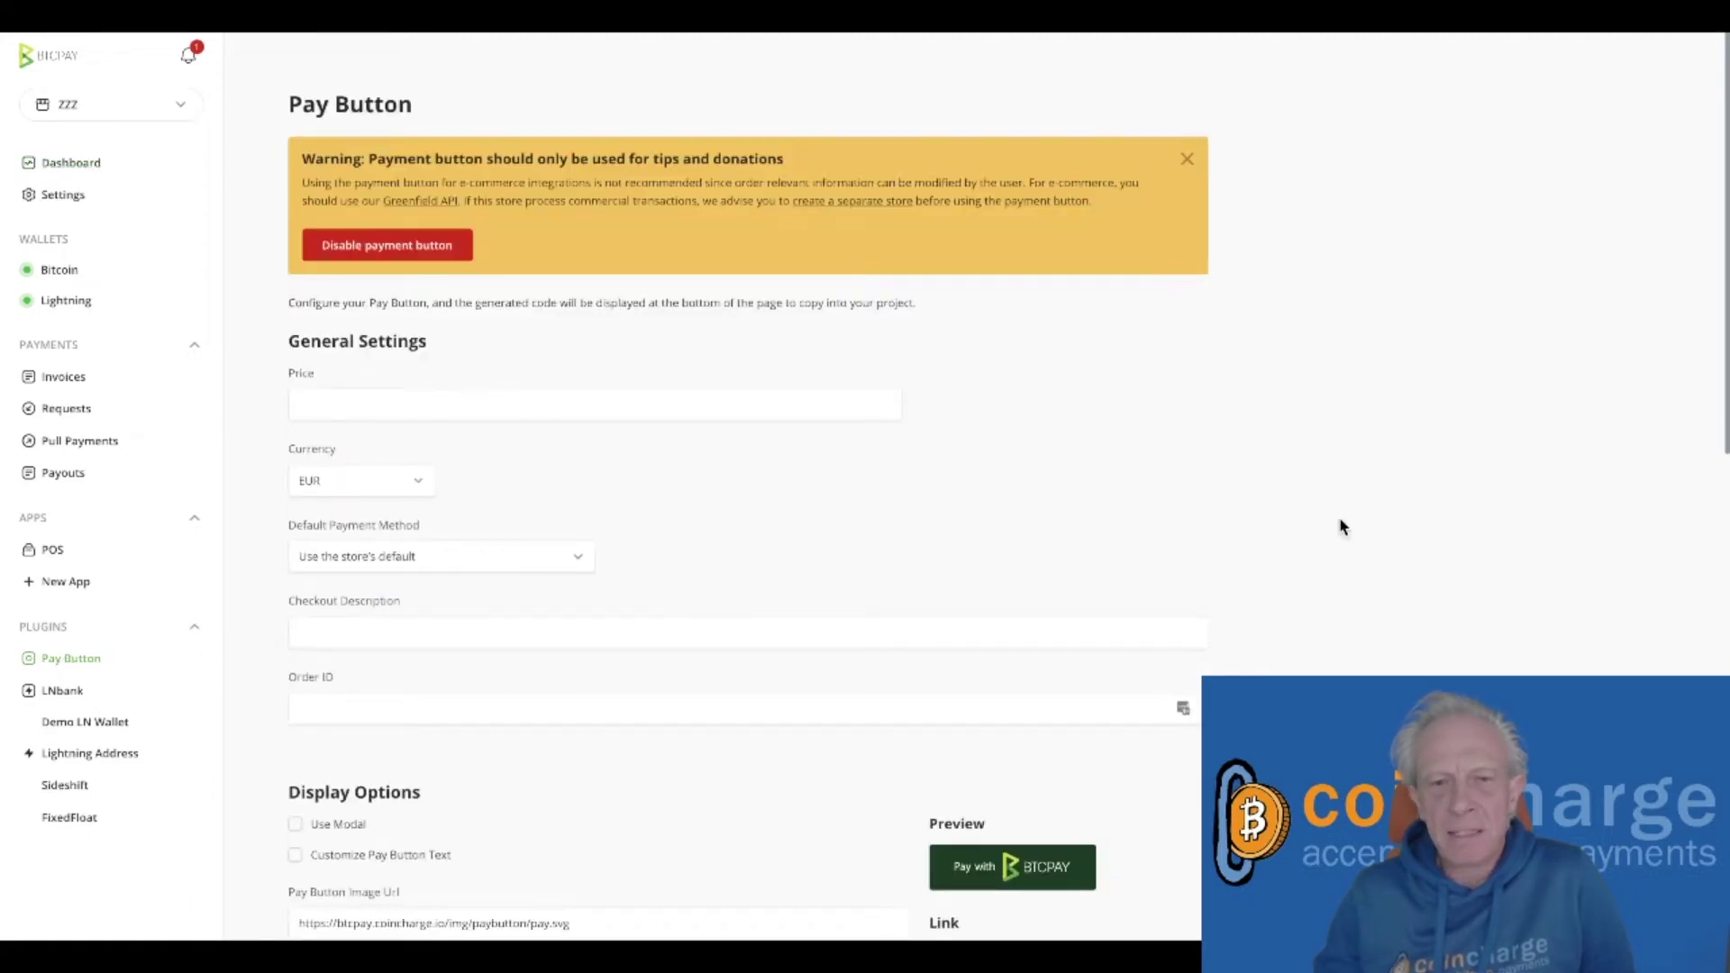
{"action": "scroll", "coordinate": [1343, 528], "scroll_direction": "down", "scroll_amount": 2}
{"action": "scroll", "coordinate": [1343, 527], "scroll_direction": "down", "scroll_amount": 12}
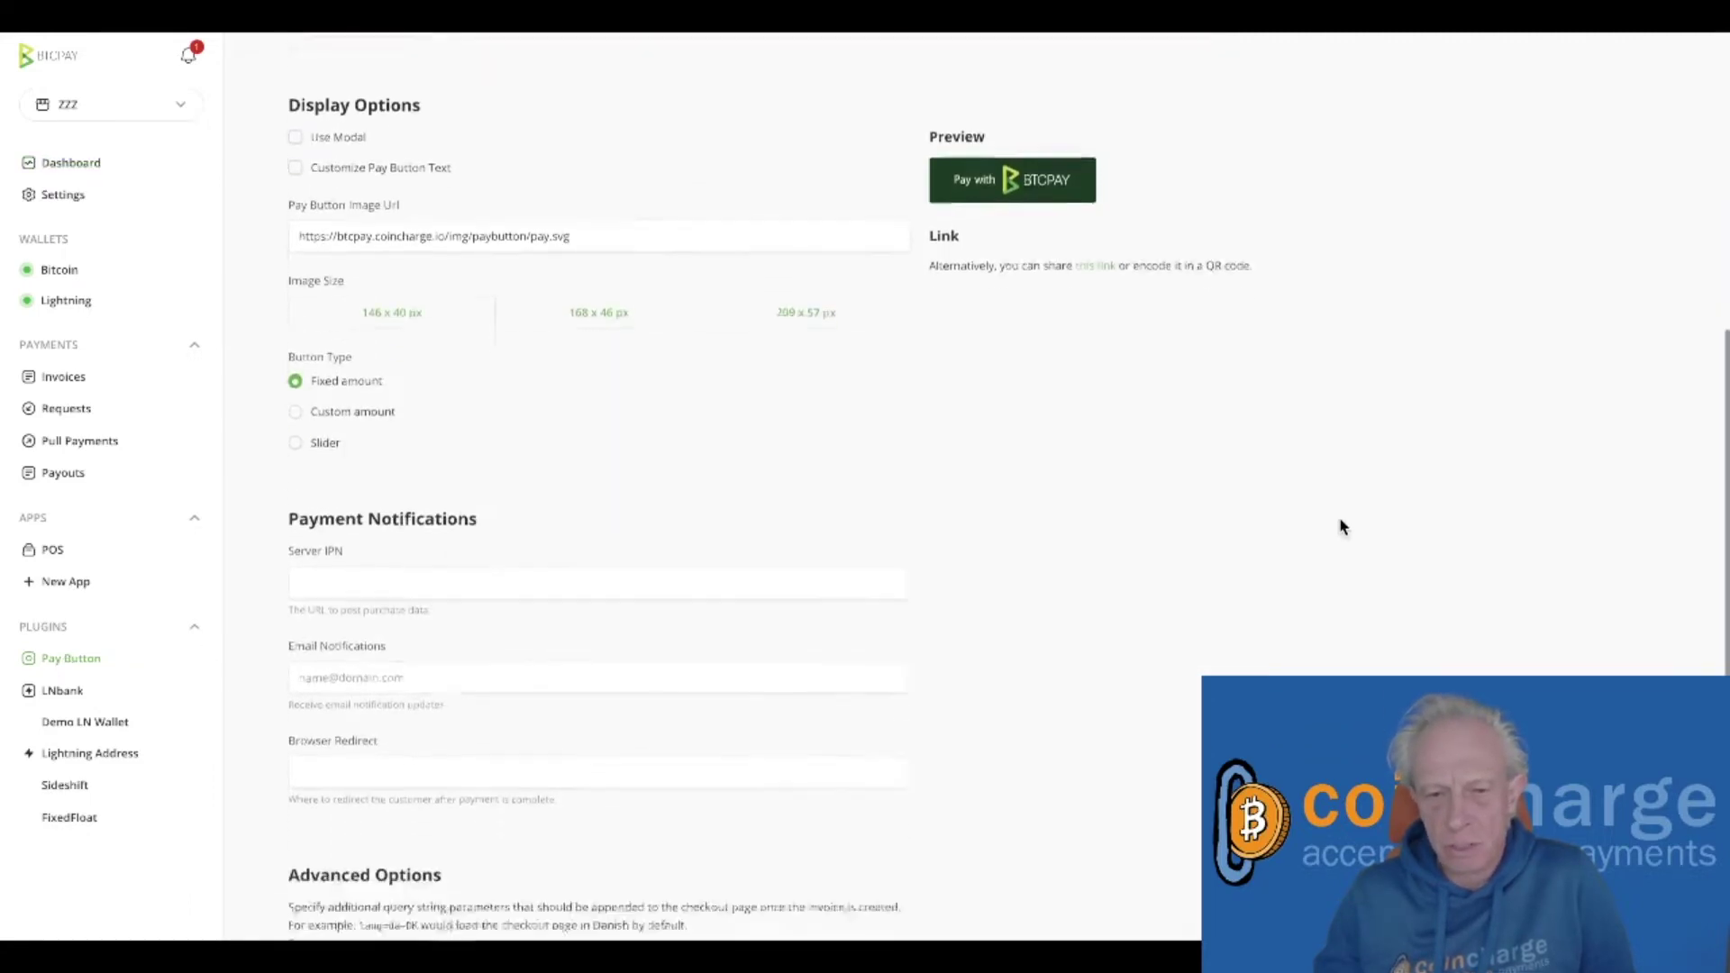
{"action": "scroll", "coordinate": [1343, 527], "scroll_direction": "up", "scroll_amount": 15}
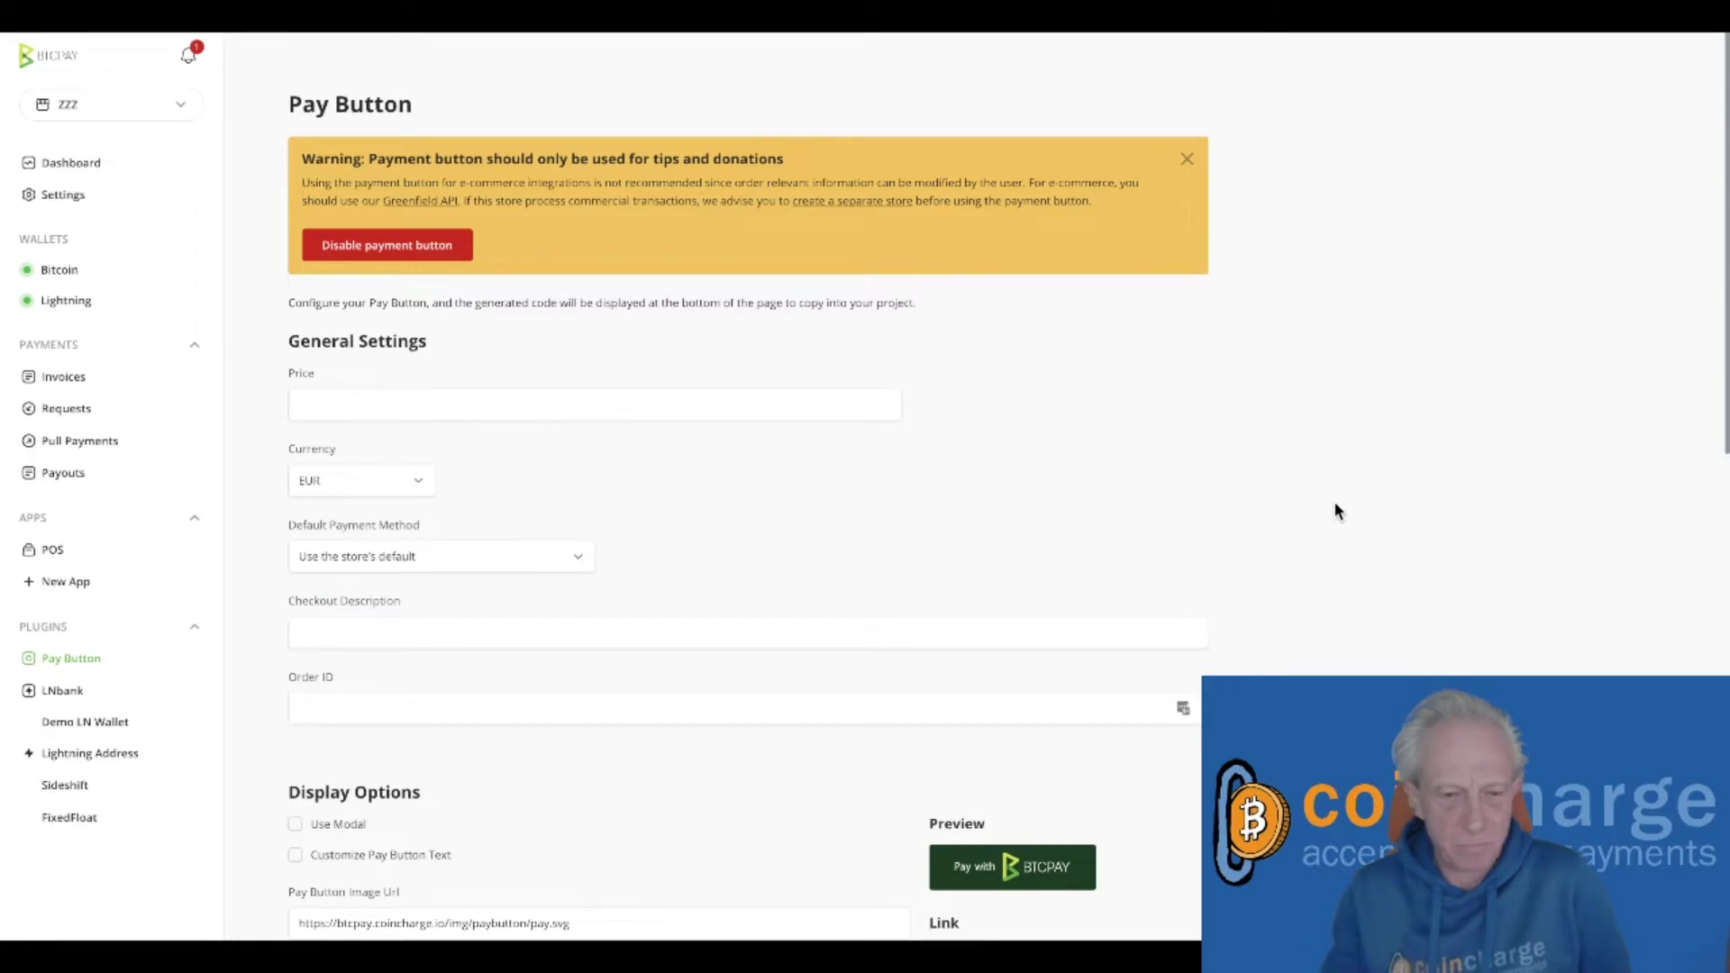
{"action": "scroll", "coordinate": [382, 258], "scroll_direction": "down", "scroll_amount": 1}
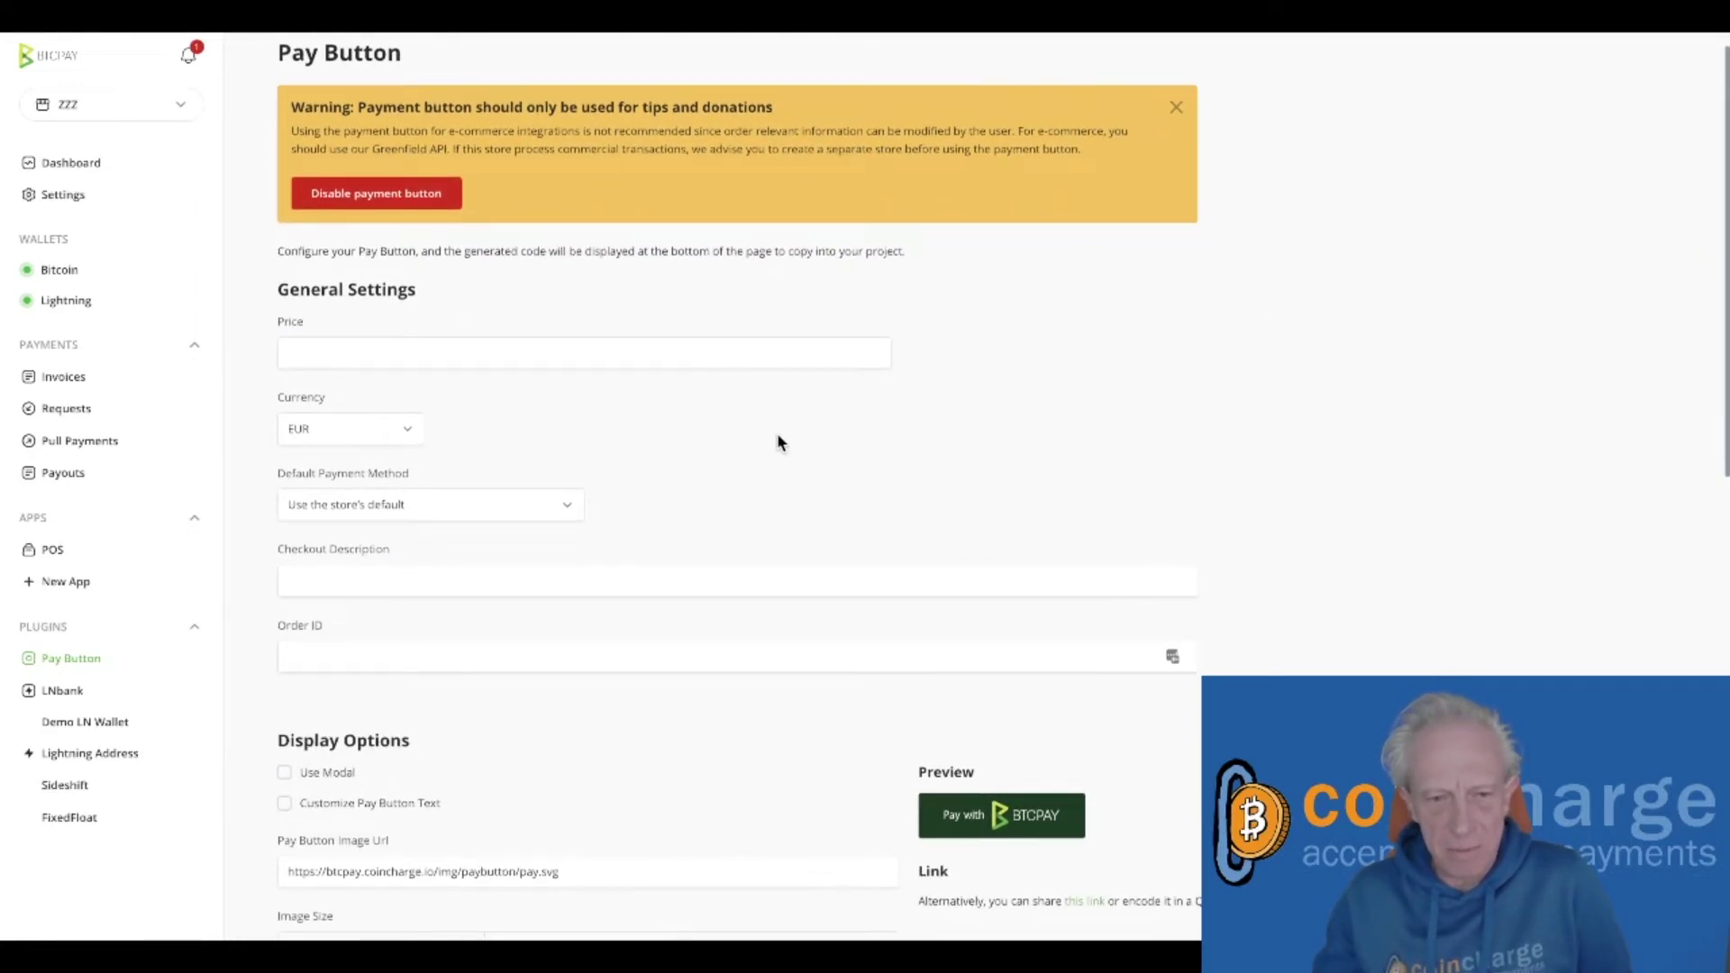
{"action": "scroll", "coordinate": [780, 442], "scroll_direction": "down", "scroll_amount": 5}
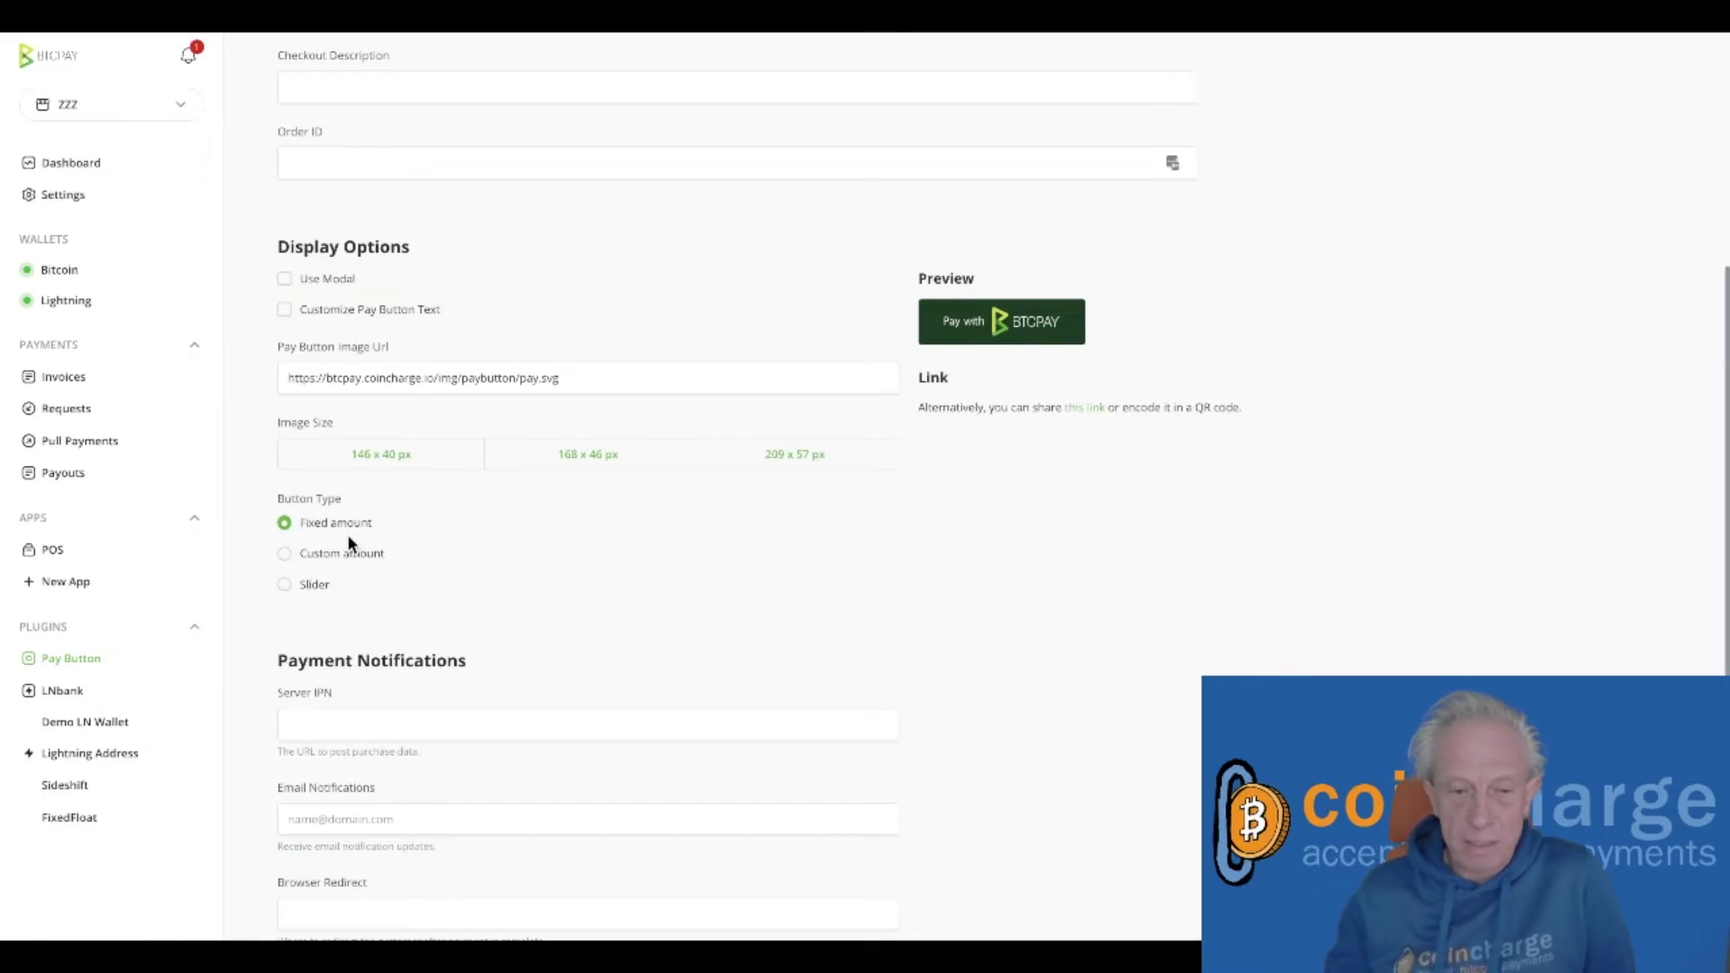
{"action": "left_click", "coordinate": [285, 553]}
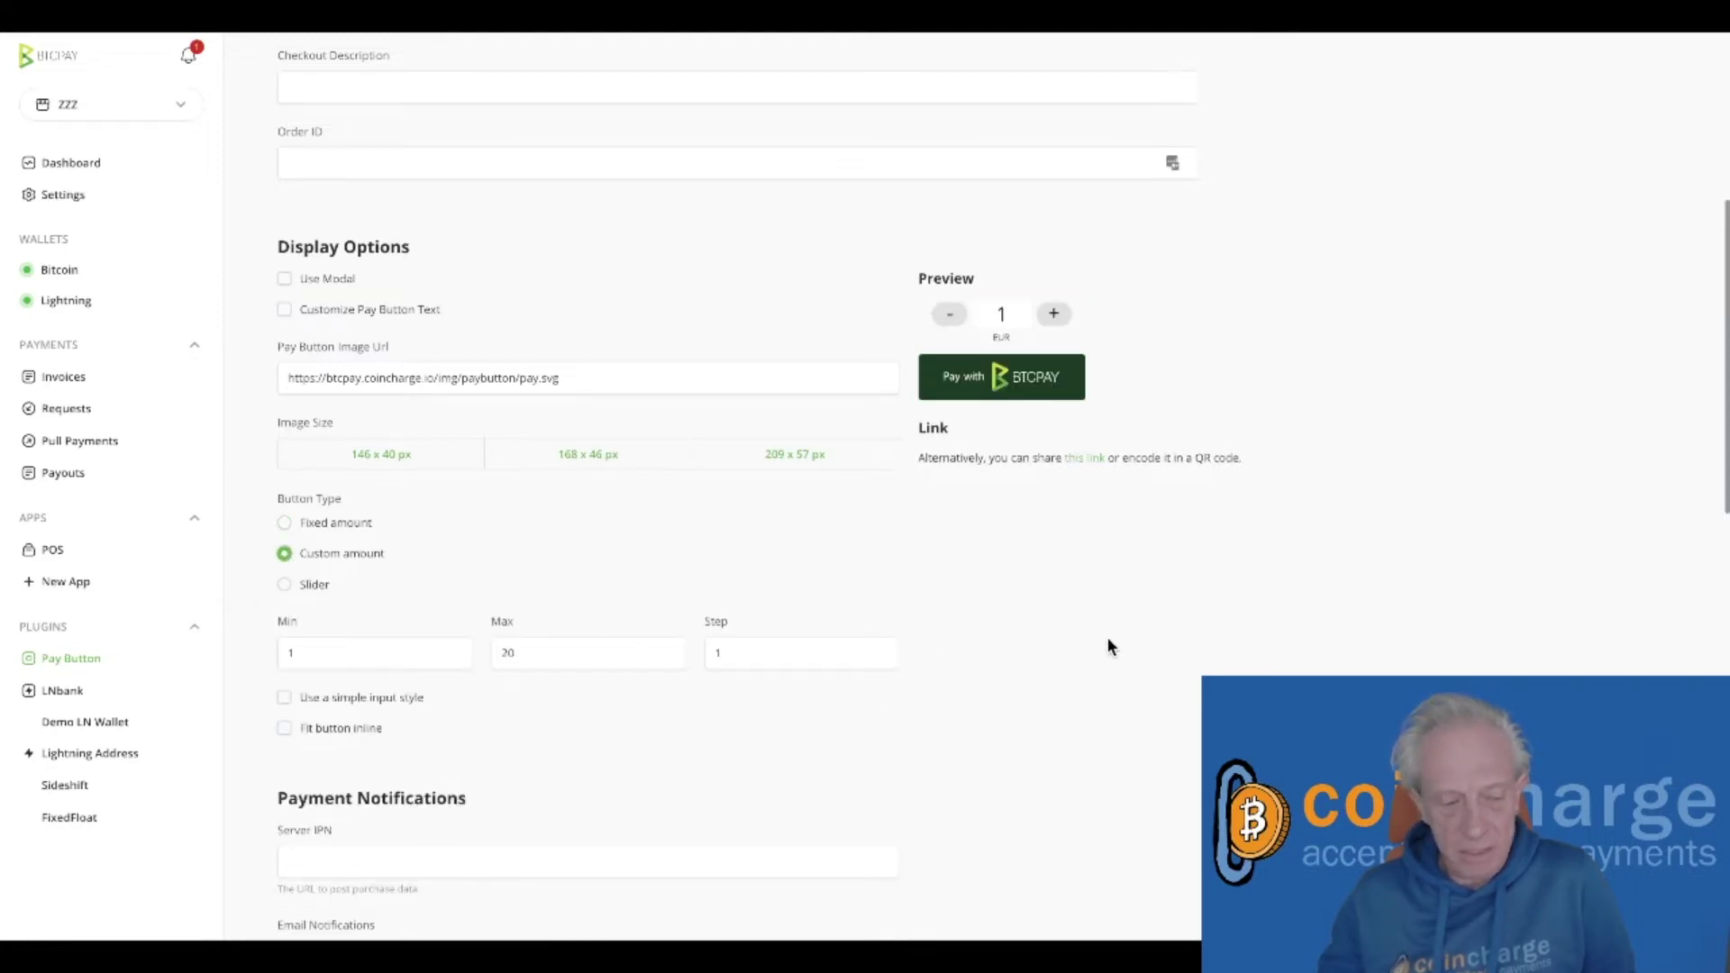
{"action": "scroll", "coordinate": [1111, 645], "scroll_direction": "down", "scroll_amount": 1}
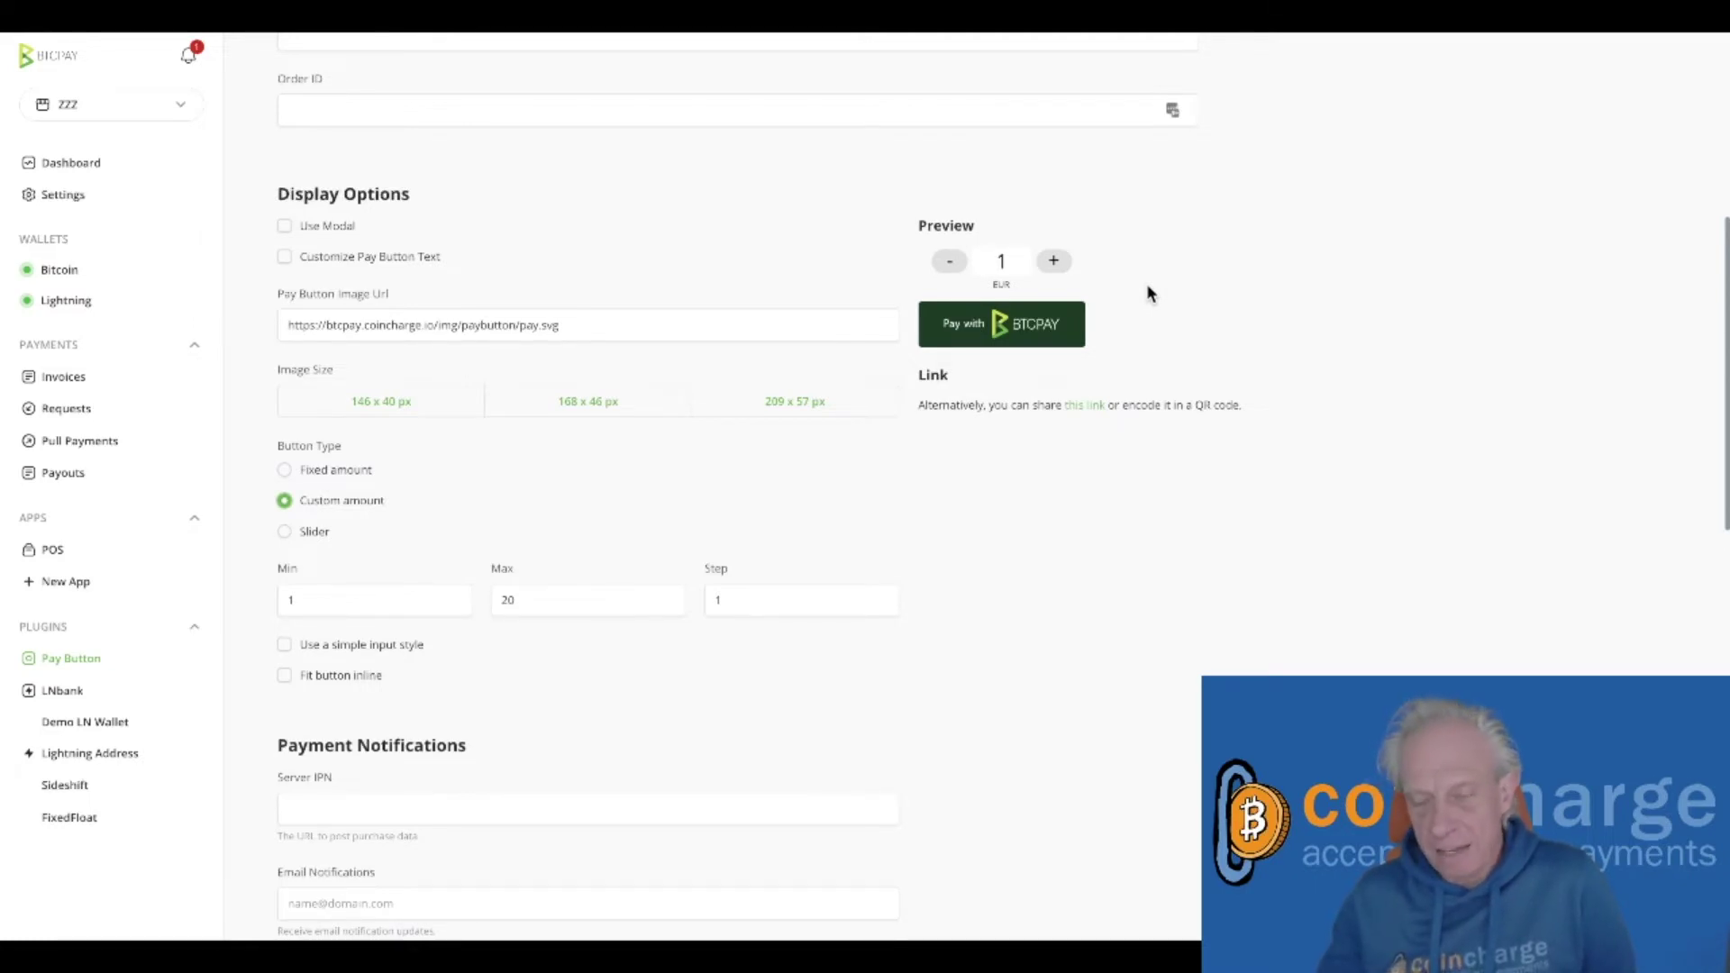
{"action": "scroll", "coordinate": [416, 366], "scroll_direction": "down", "scroll_amount": 1}
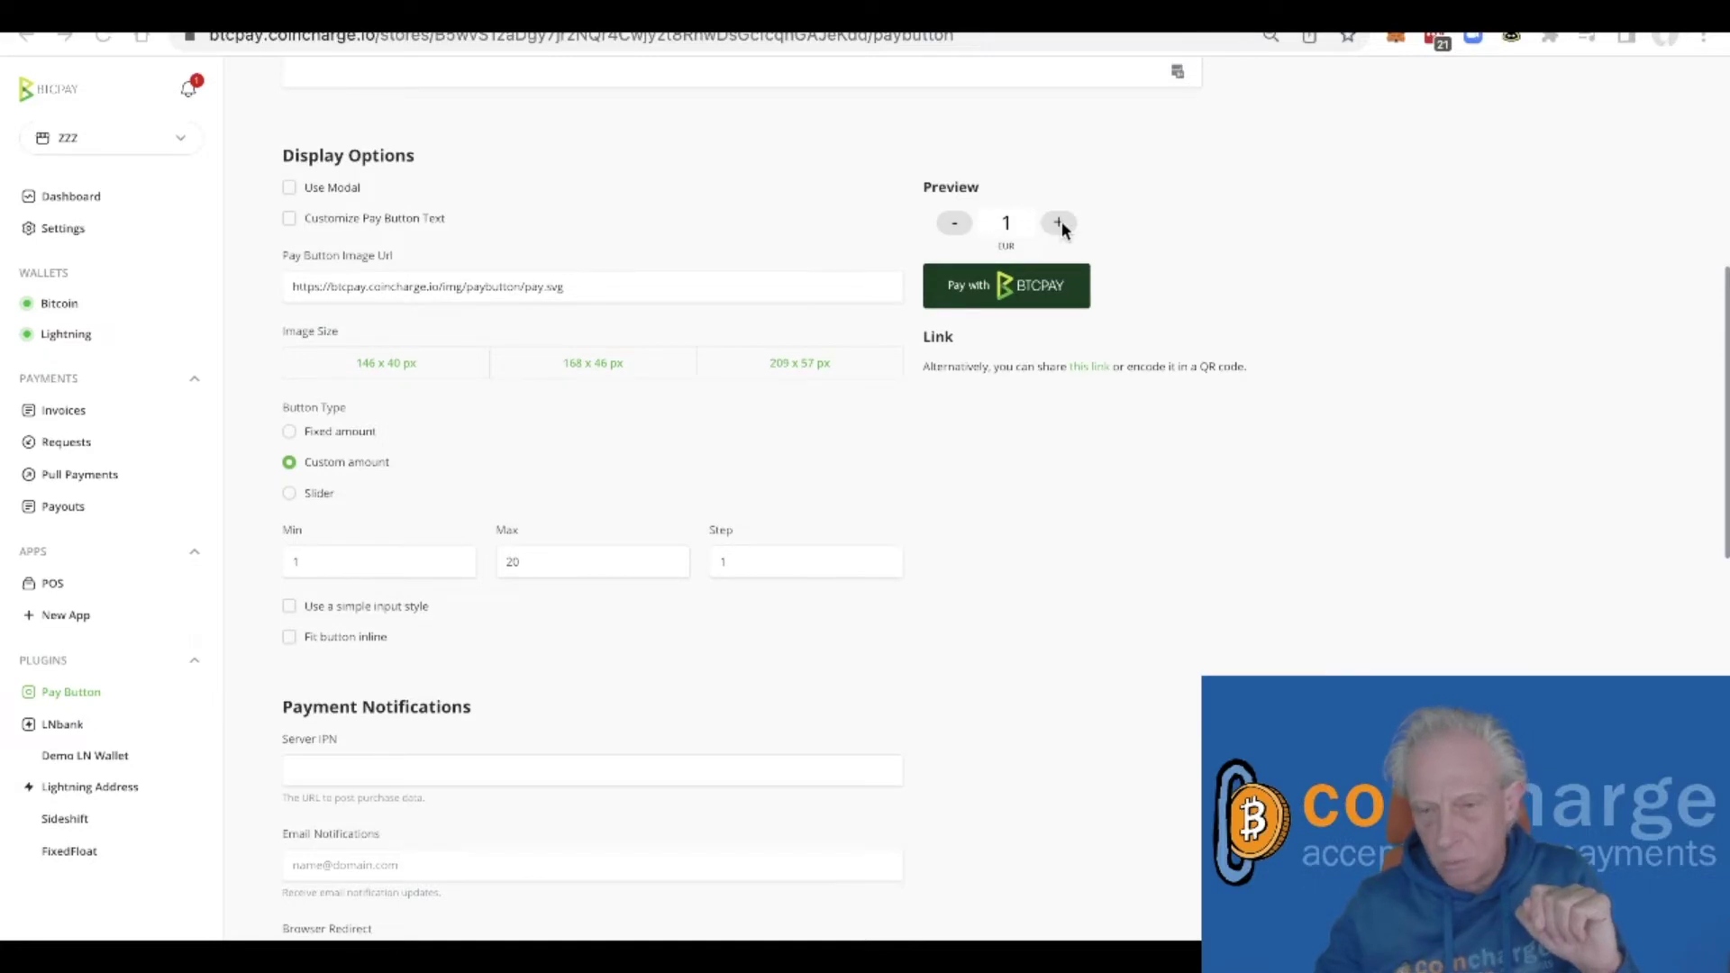
- Raise the amount in the pay button preview step by step to the 20 EUR maximum
{"action": "left_click", "coordinate": [1061, 194]}
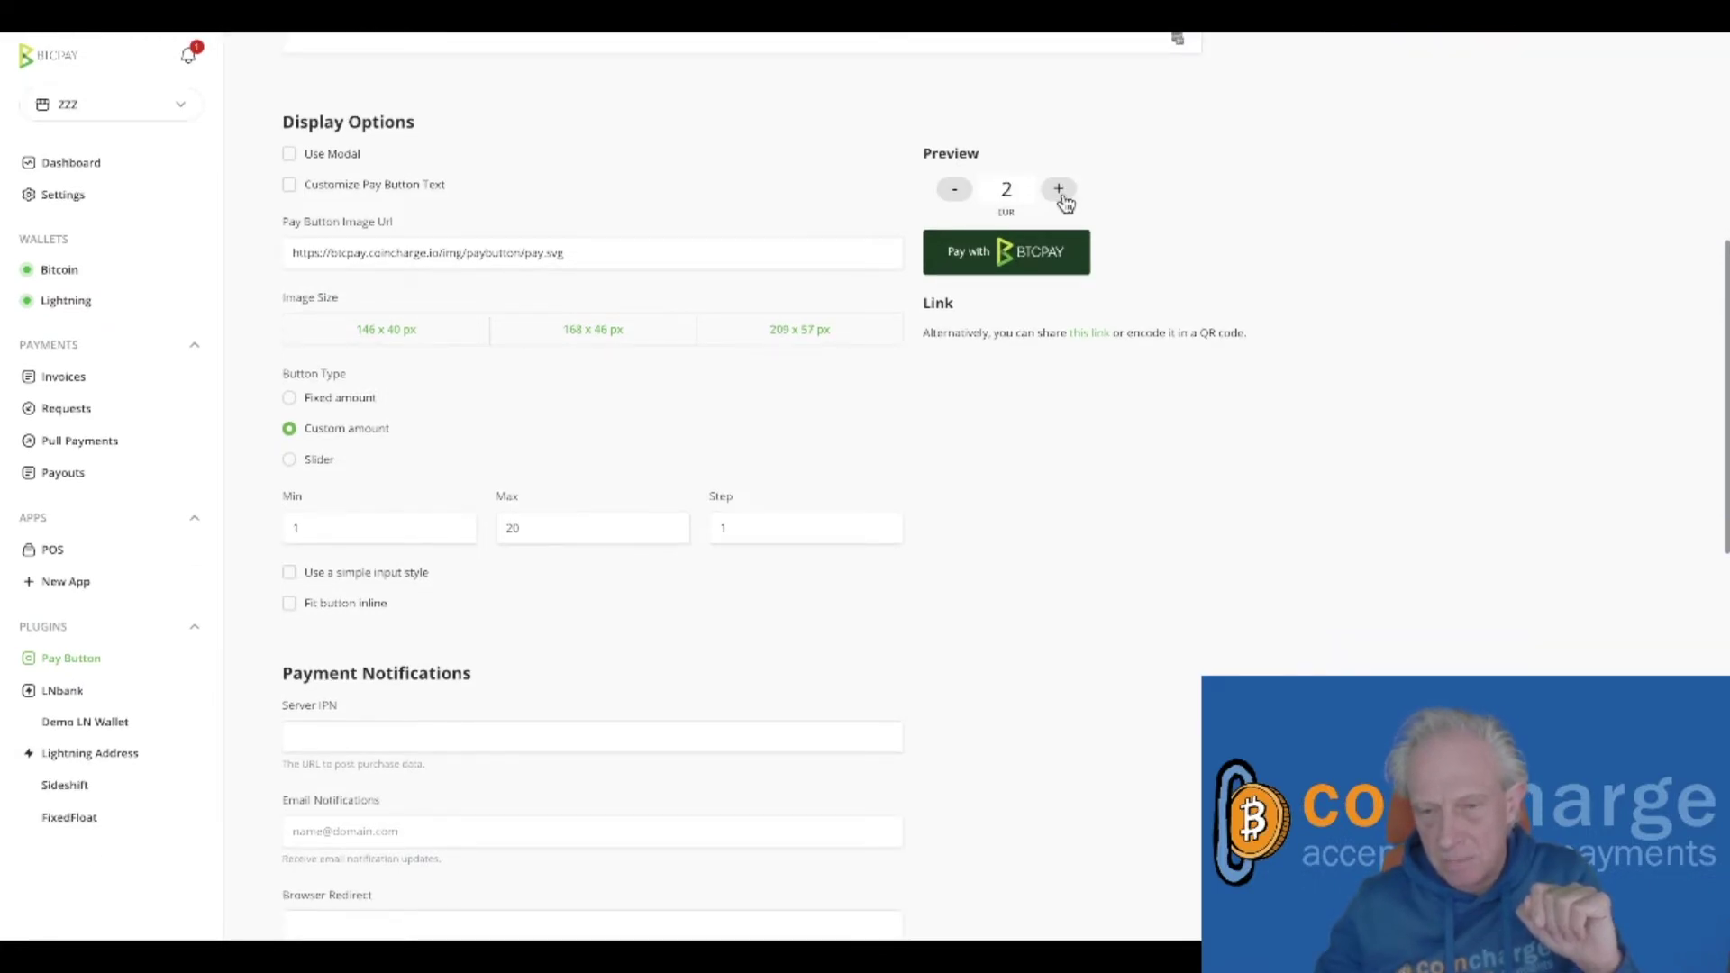
{"action": "double_click", "coordinate": [1061, 195]}
{"action": "double_click", "coordinate": [1060, 194]}
{"action": "double_click", "coordinate": [1061, 195]}
{"action": "triple_click", "coordinate": [1061, 195]}
{"action": "double_click", "coordinate": [1061, 195]}
{"action": "double_click", "coordinate": [1061, 195]}
{"action": "double_click", "coordinate": [1061, 195]}
{"action": "double_click", "coordinate": [1060, 195]}
- Set the custom amount range to a minimum of 5 and a maximum of 100, with a step of 5
{"action": "left_click", "coordinate": [550, 530]}
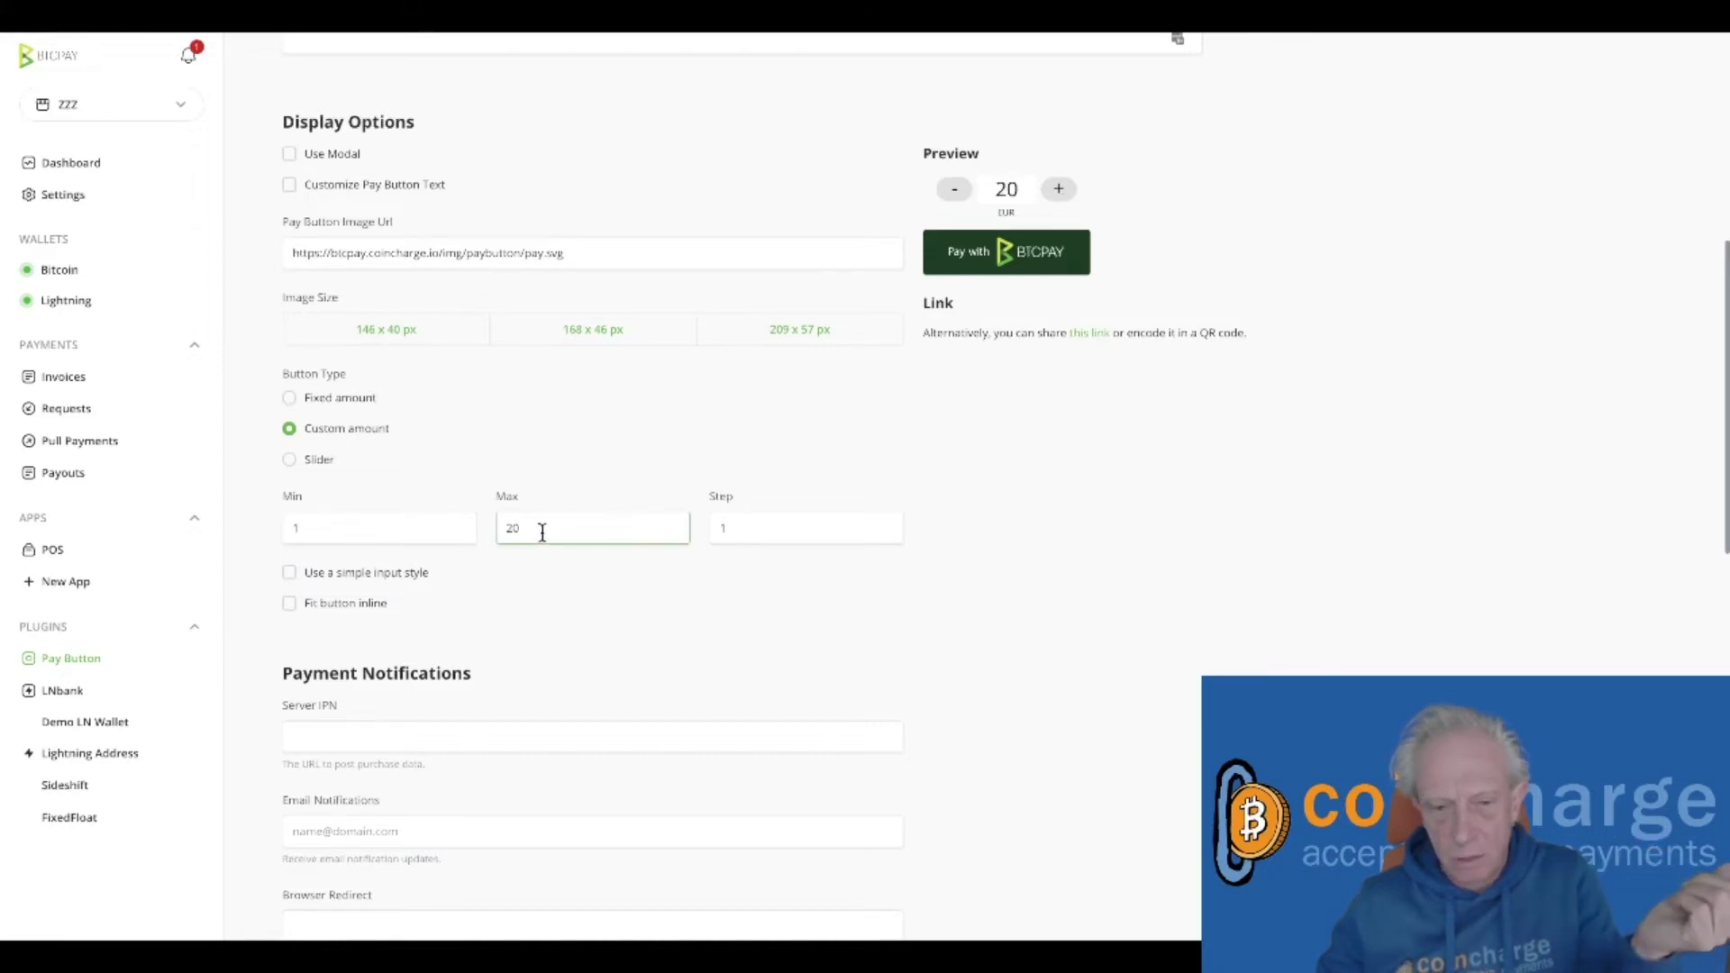
{"action": "left_click_drag", "start_coordinate": [541, 531], "coordinate": [488, 528]}
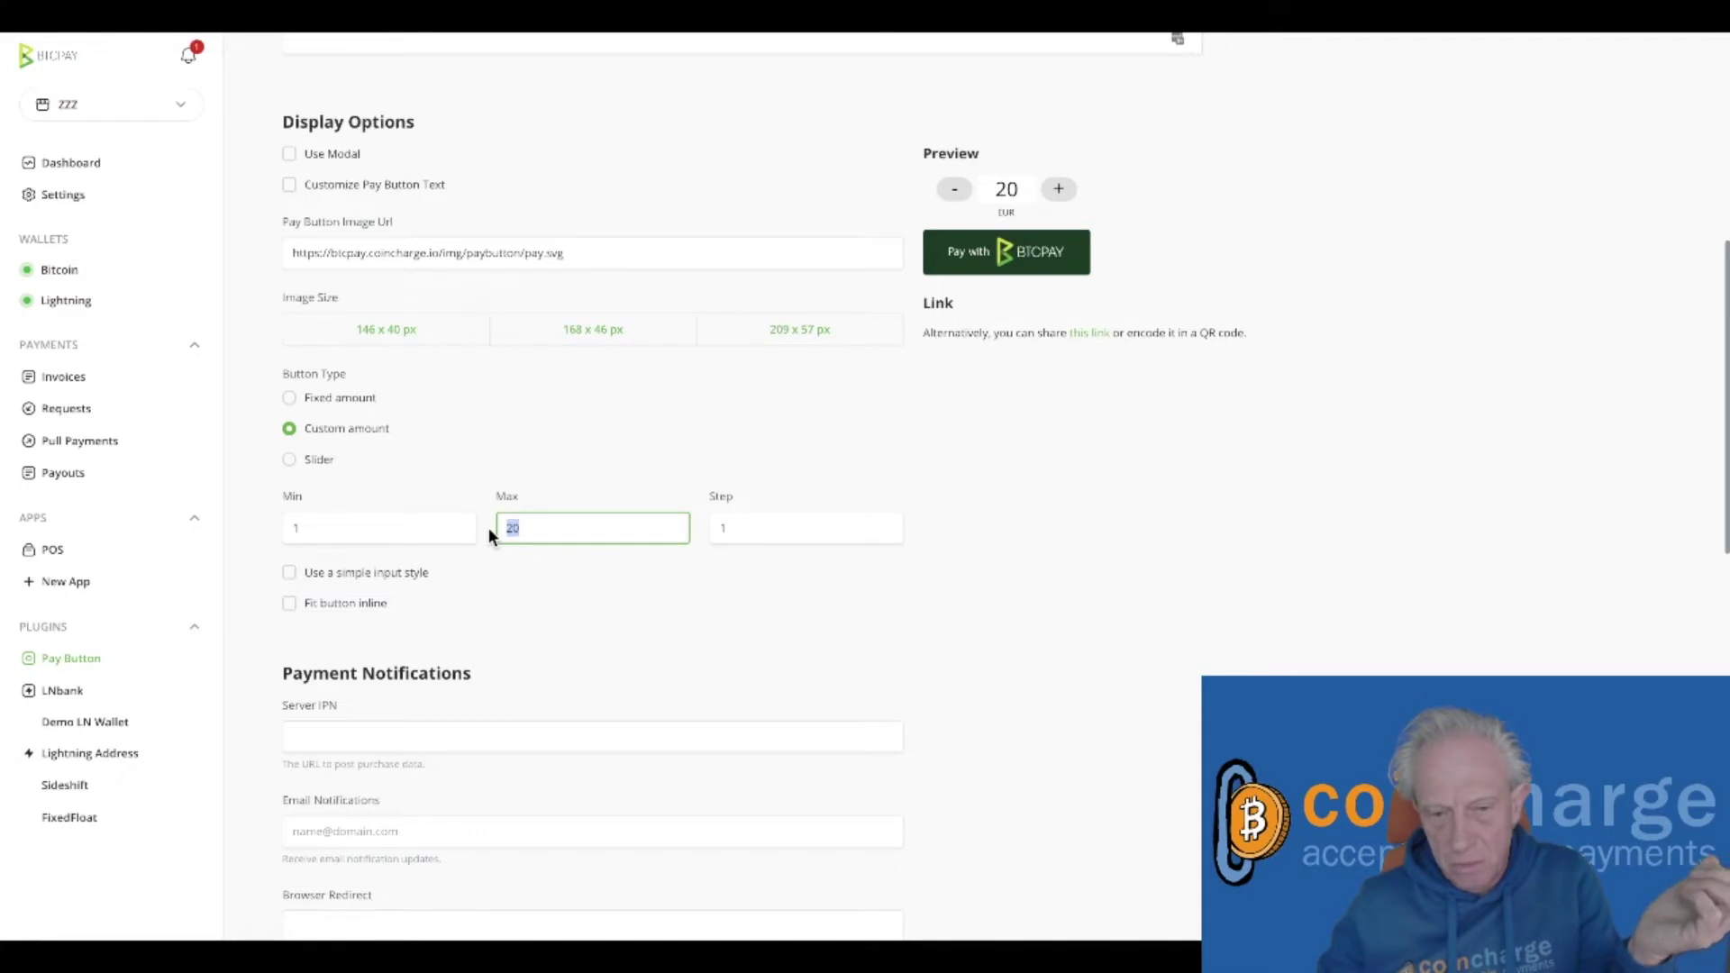
{"action": "type", "text": "100"}
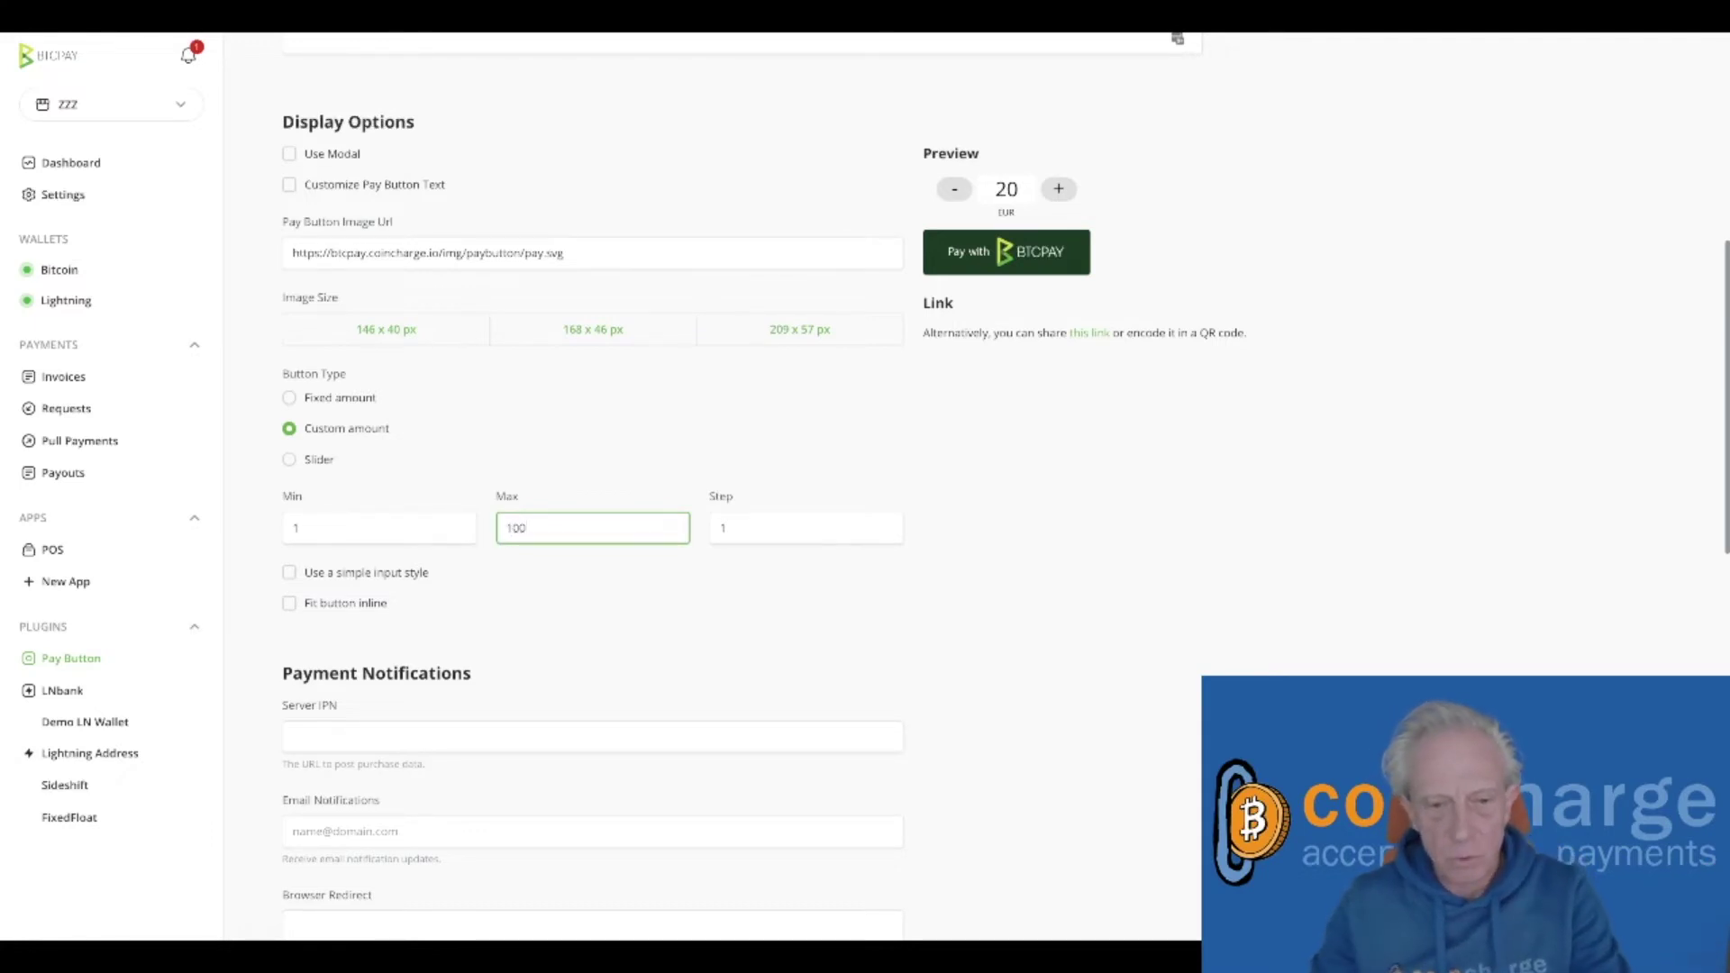
{"action": "left_click_drag", "start_coordinate": [309, 529], "coordinate": [248, 519]}
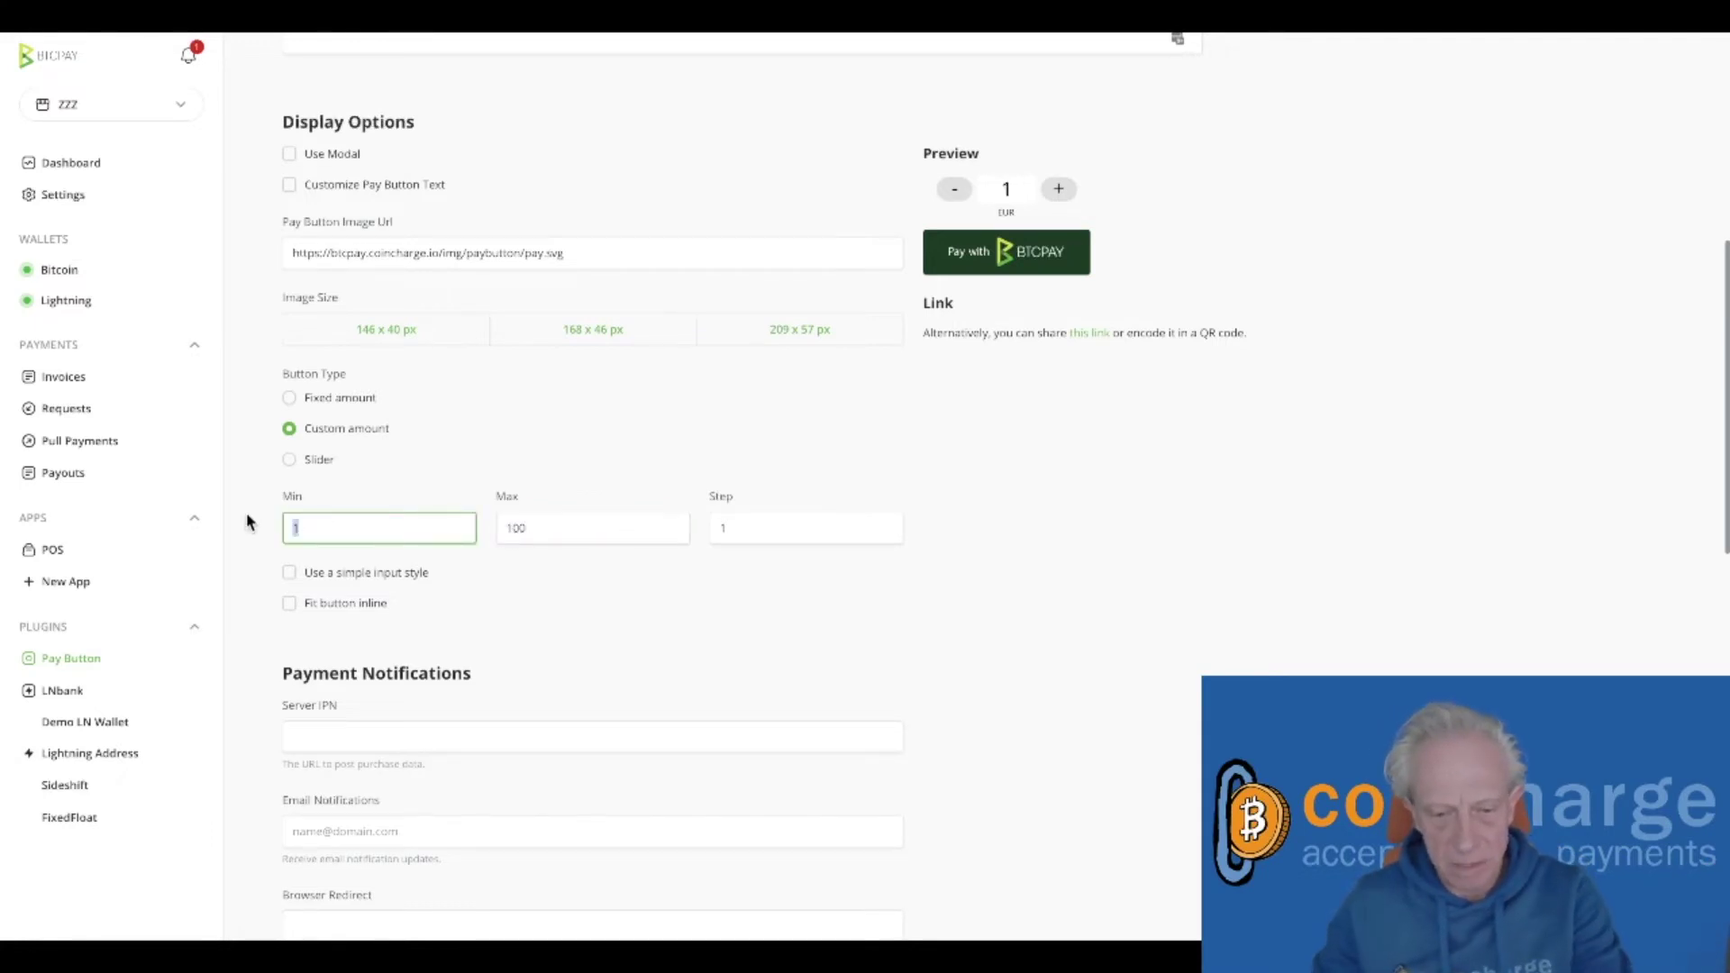
{"action": "type", "text": "5"}
{"action": "left_click_drag", "start_coordinate": [781, 533], "coordinate": [699, 527]}
{"action": "type", "text": "5"}
{"action": "left_click", "coordinate": [798, 618]}
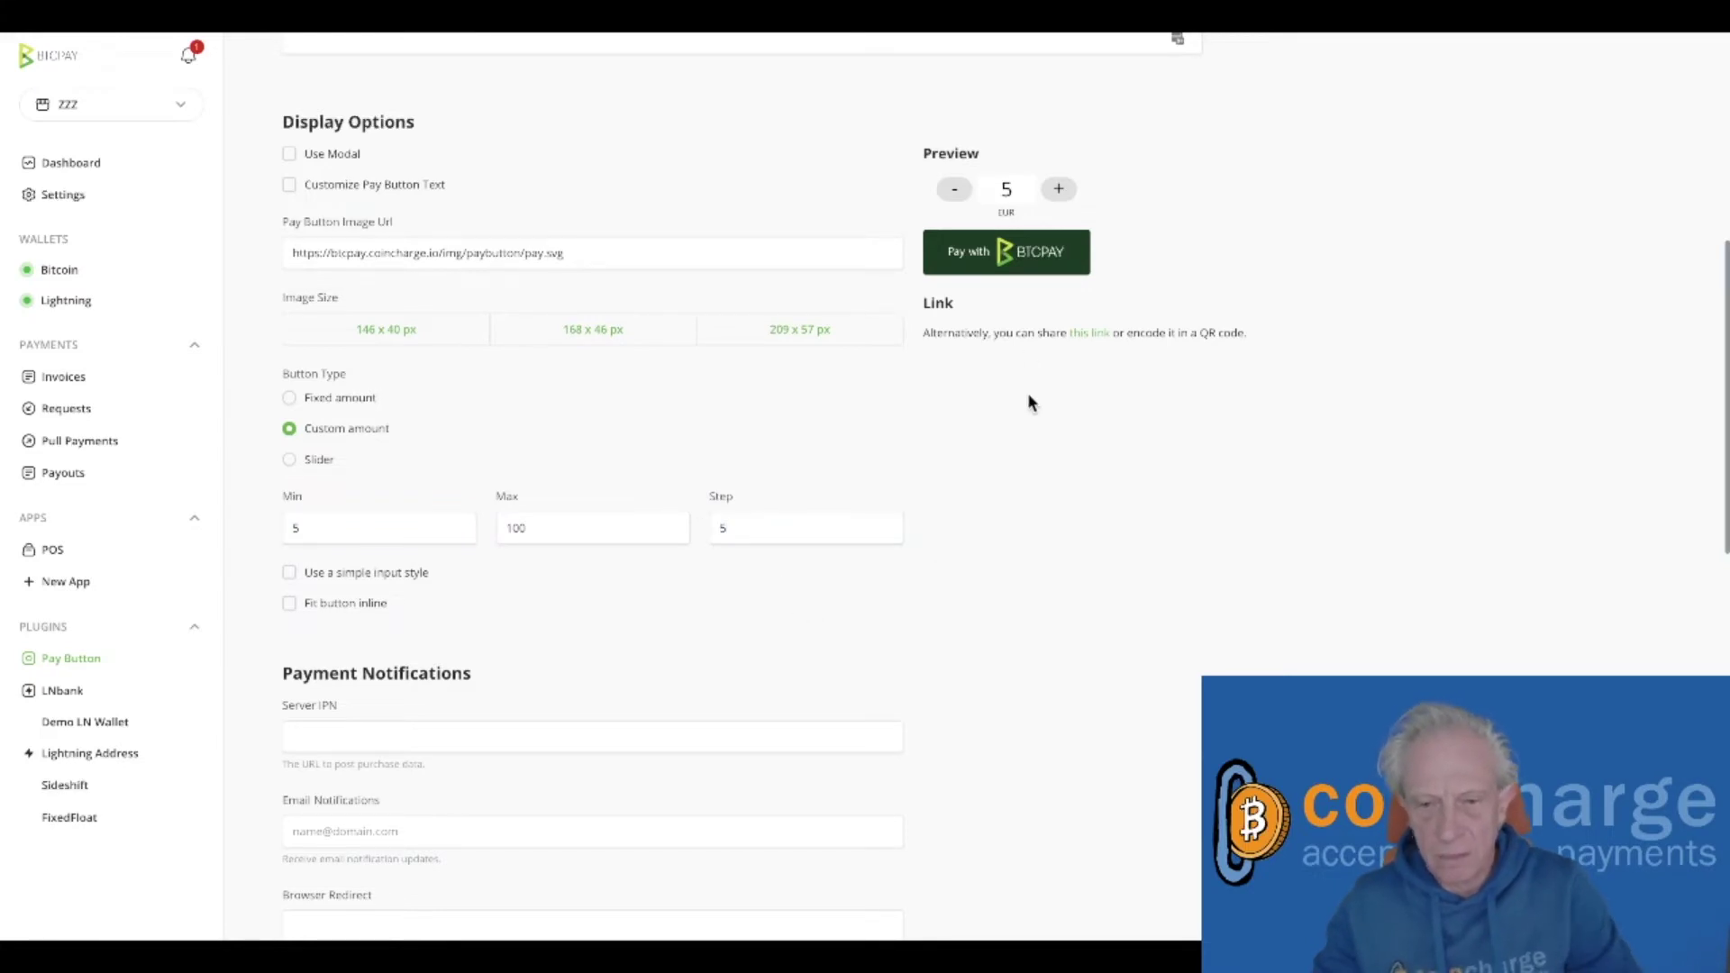
- Raise the amount in the pay button preview to 50 EUR in steps of 5
{"action": "left_click", "coordinate": [1062, 192]}
{"action": "left_click", "coordinate": [1062, 192]}
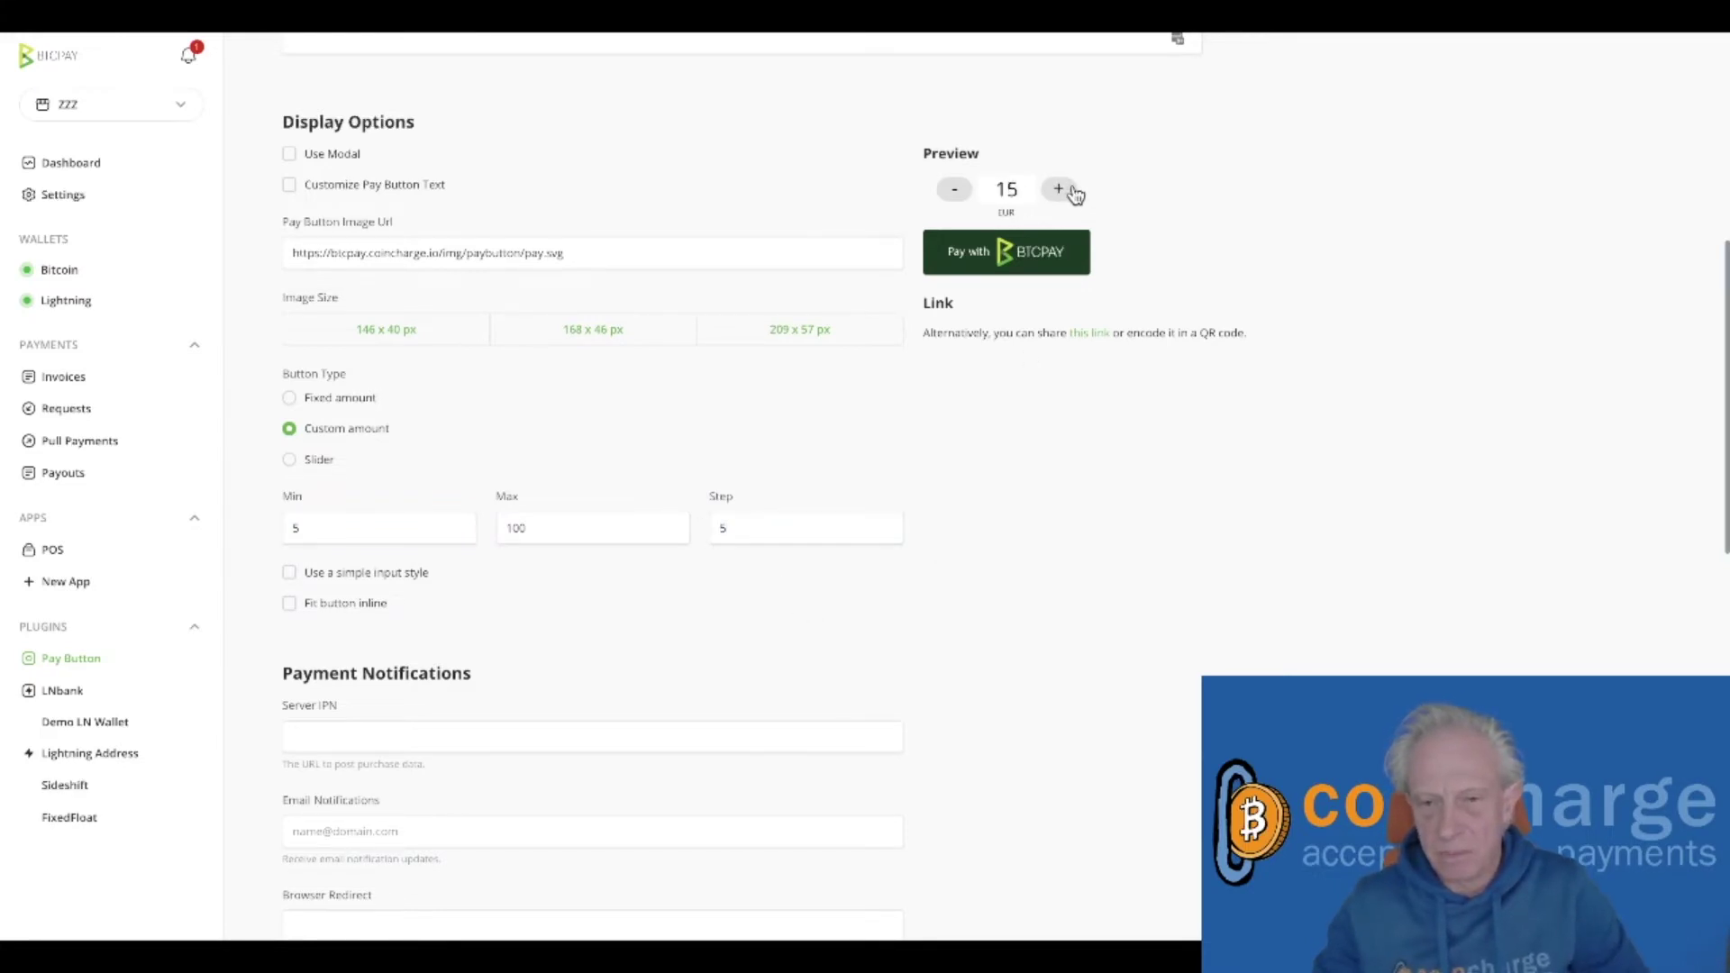
{"action": "left_click", "coordinate": [1062, 192]}
{"action": "left_click", "coordinate": [1062, 191]}
{"action": "left_click", "coordinate": [1062, 191]}
{"action": "left_click", "coordinate": [1062, 191]}
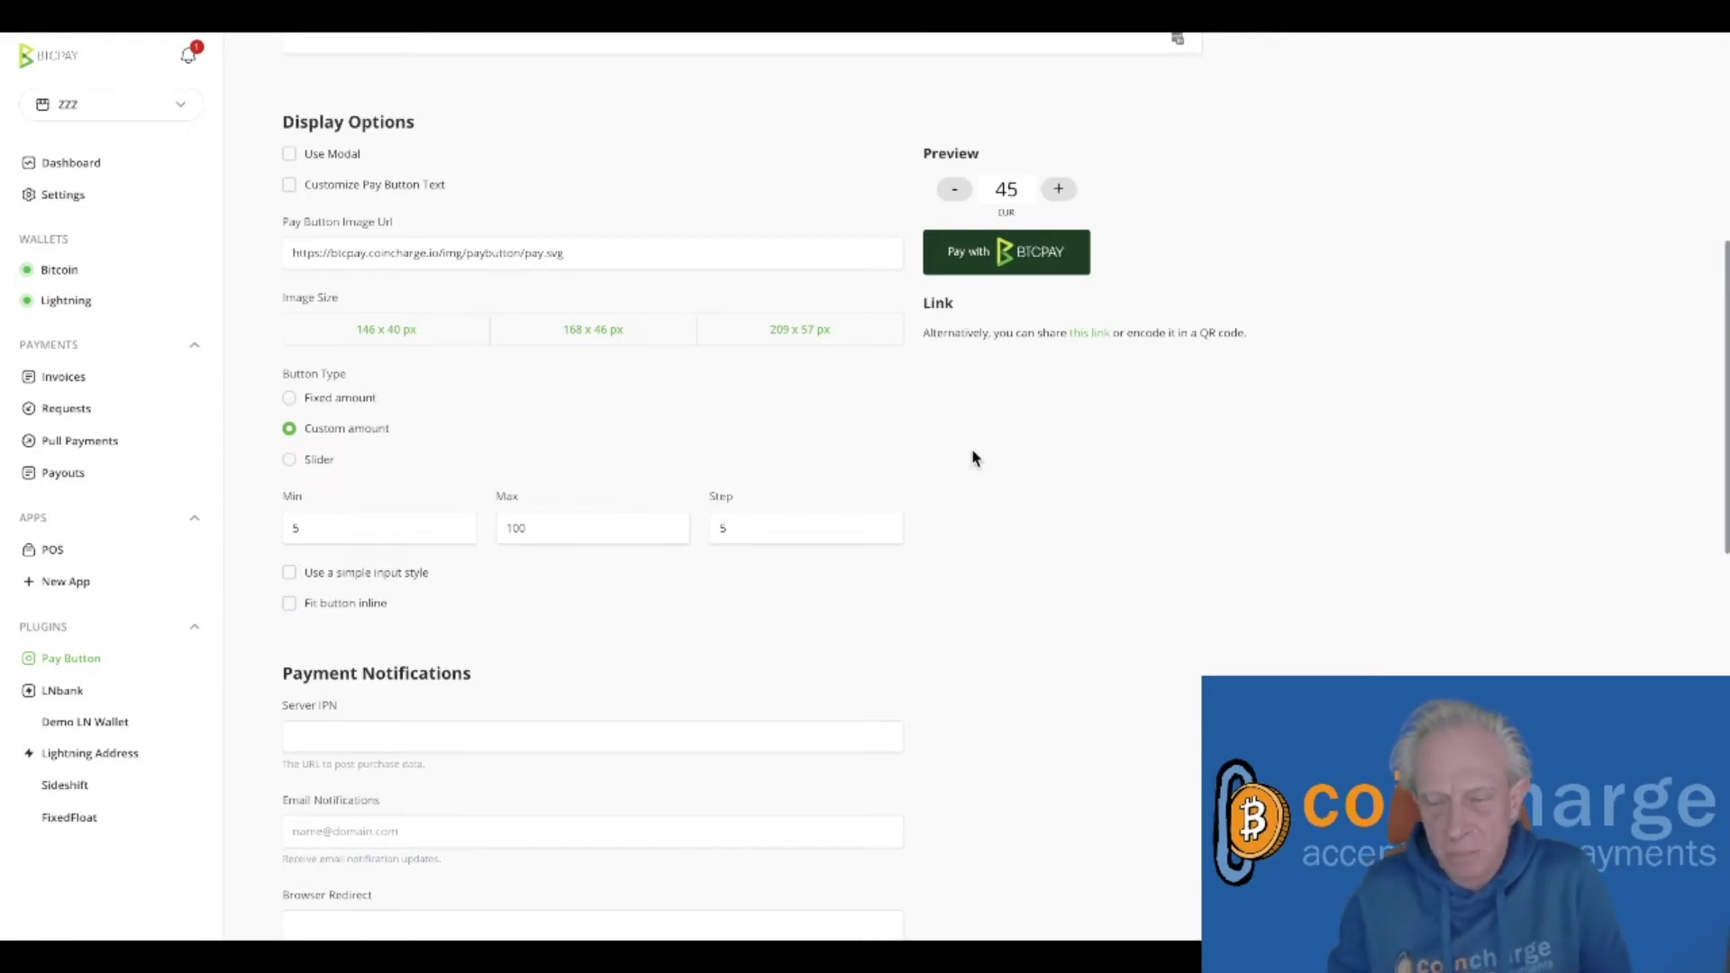
{"action": "left_click", "coordinate": [1069, 195]}
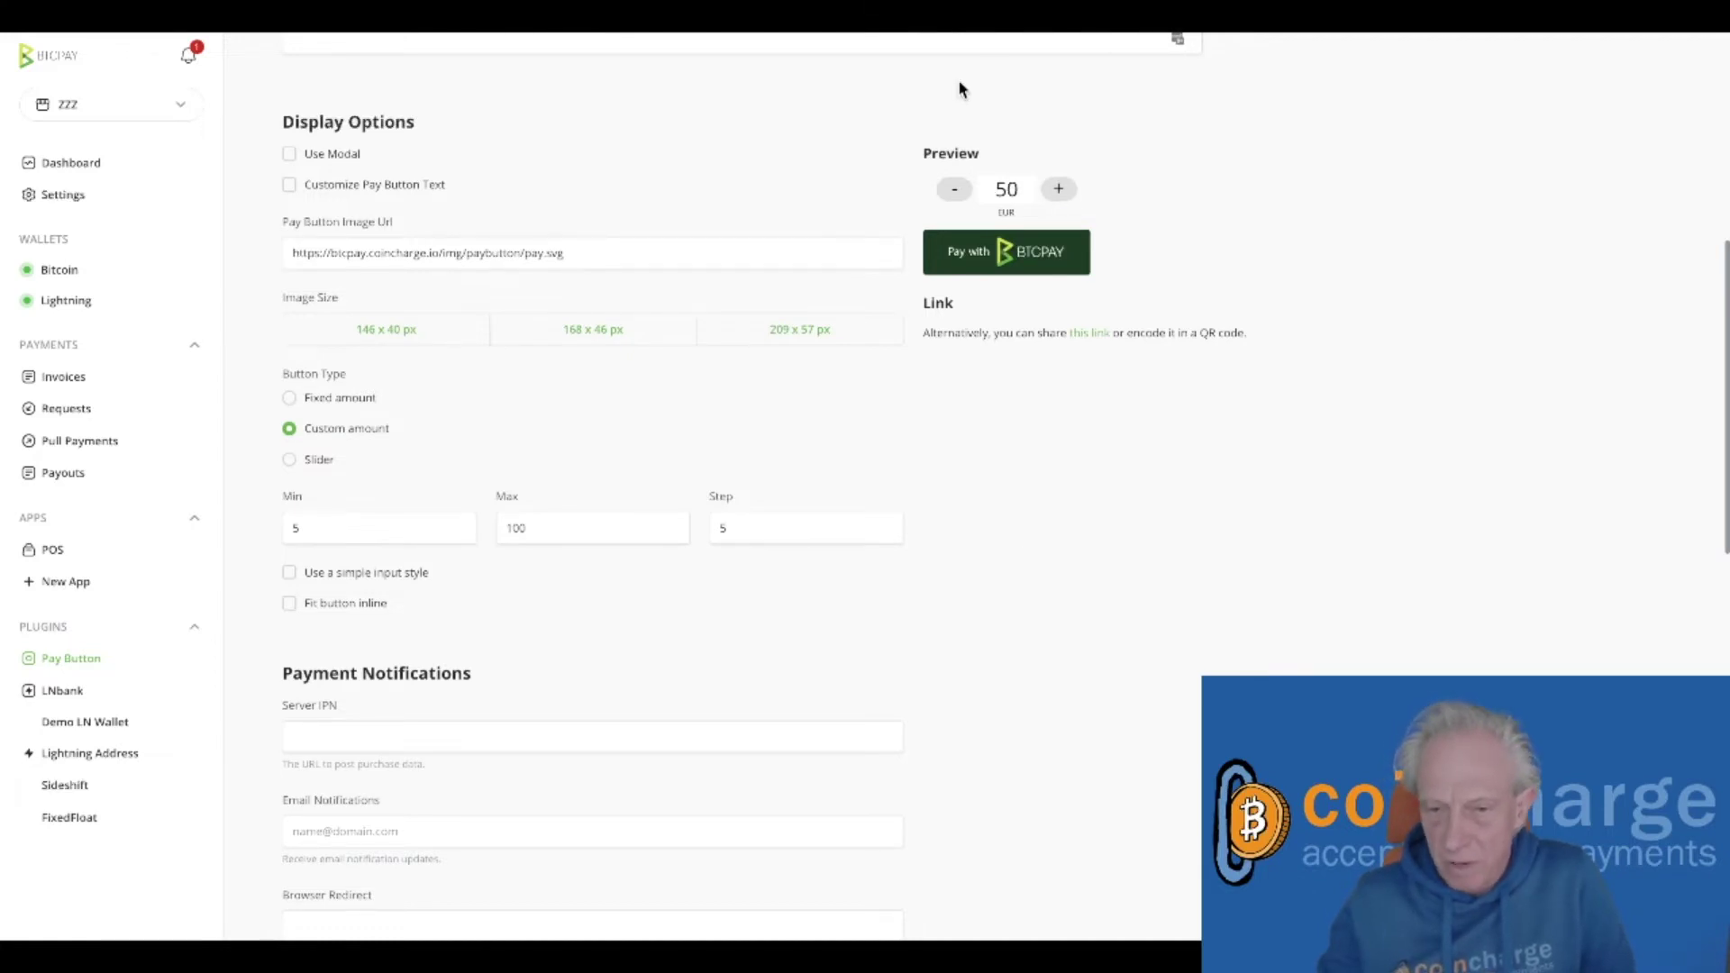
- Open the checkout from the preview's pay button and examine the payment methods it offers
{"action": "left_click", "coordinate": [1006, 257]}
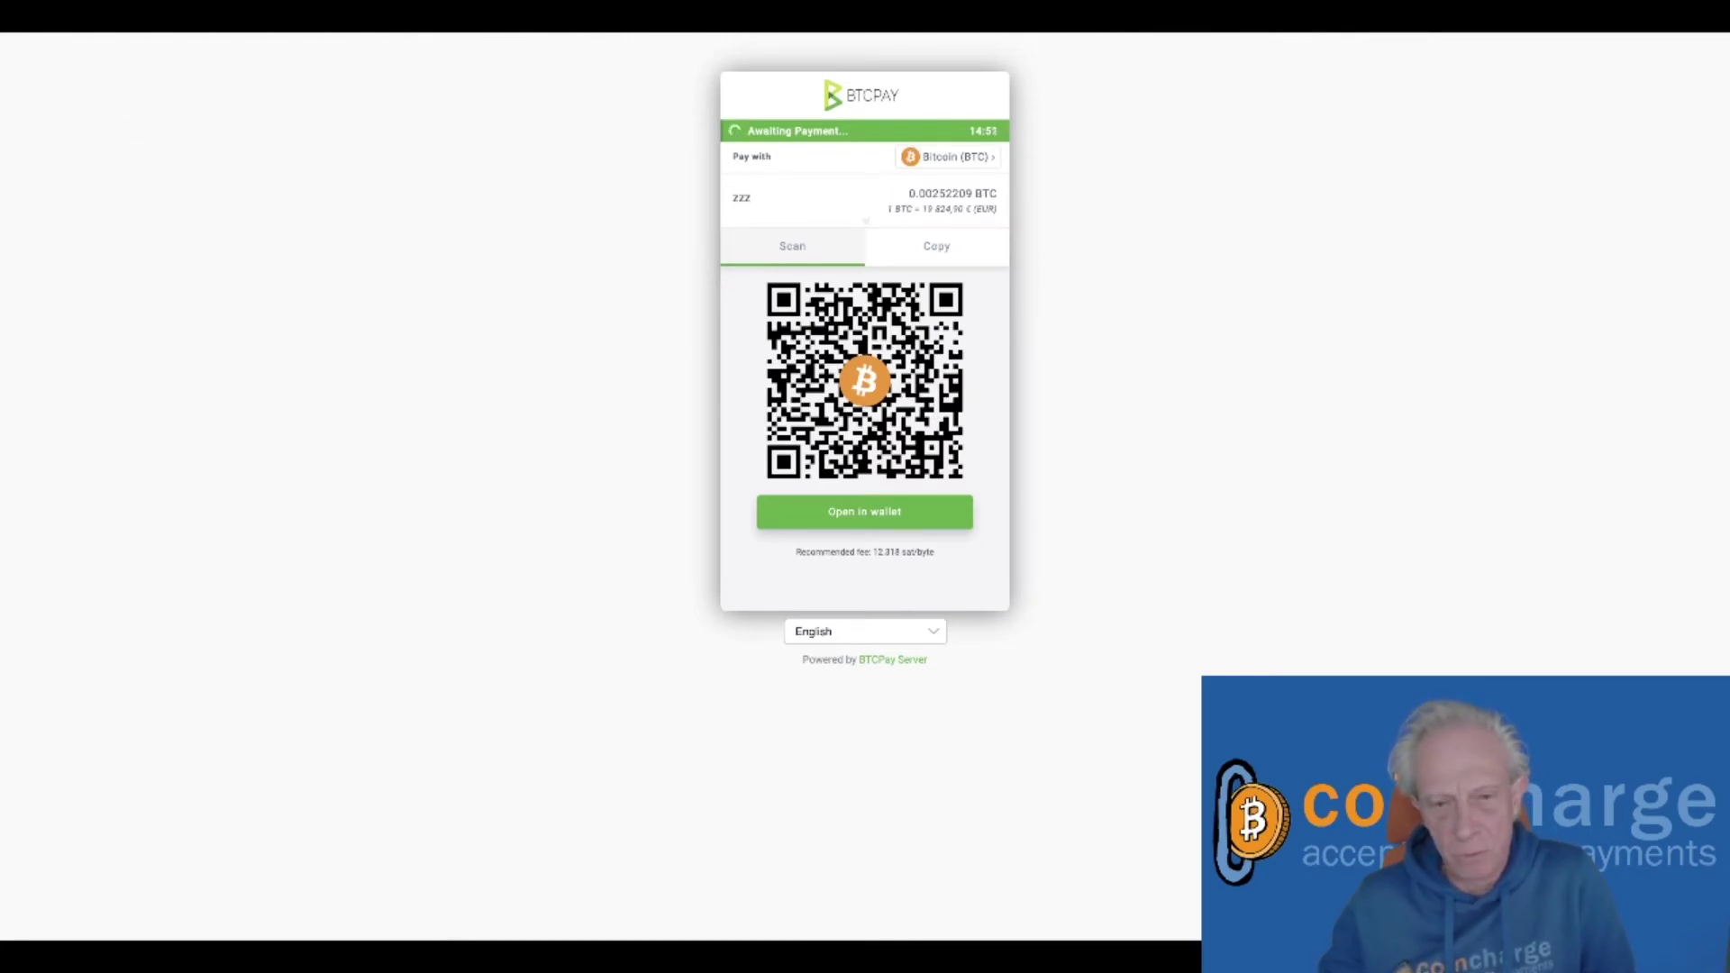
{"action": "left_click", "coordinate": [960, 166]}
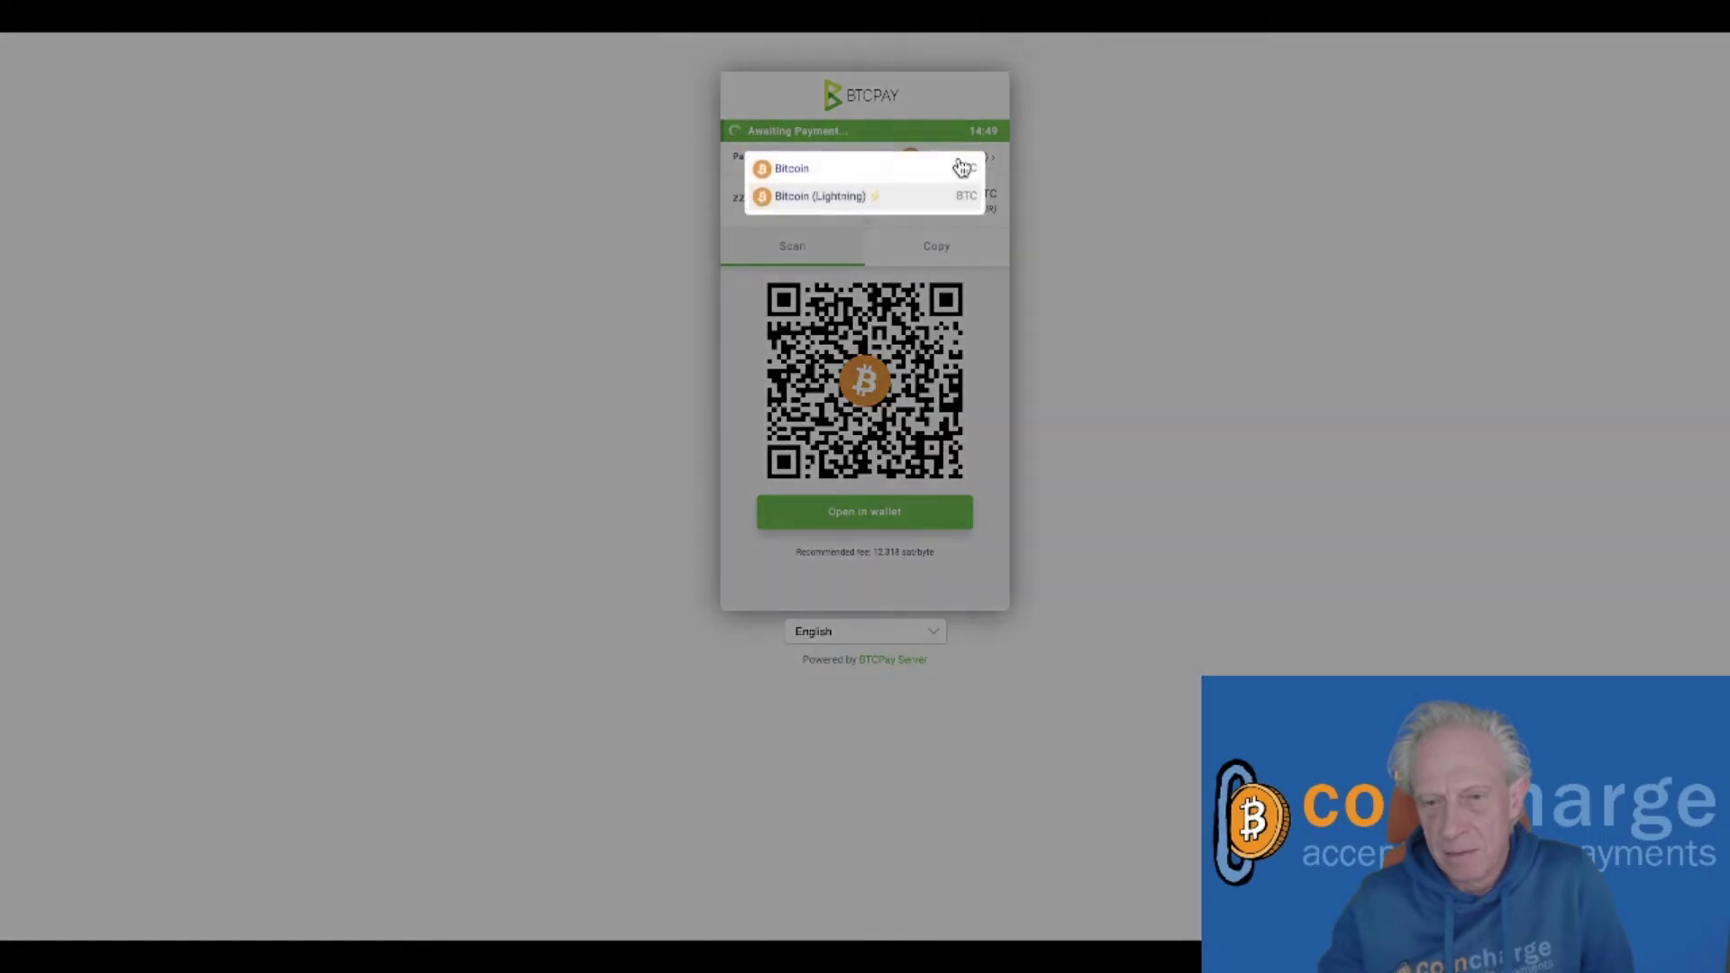
{"action": "left_click", "coordinate": [554, 234]}
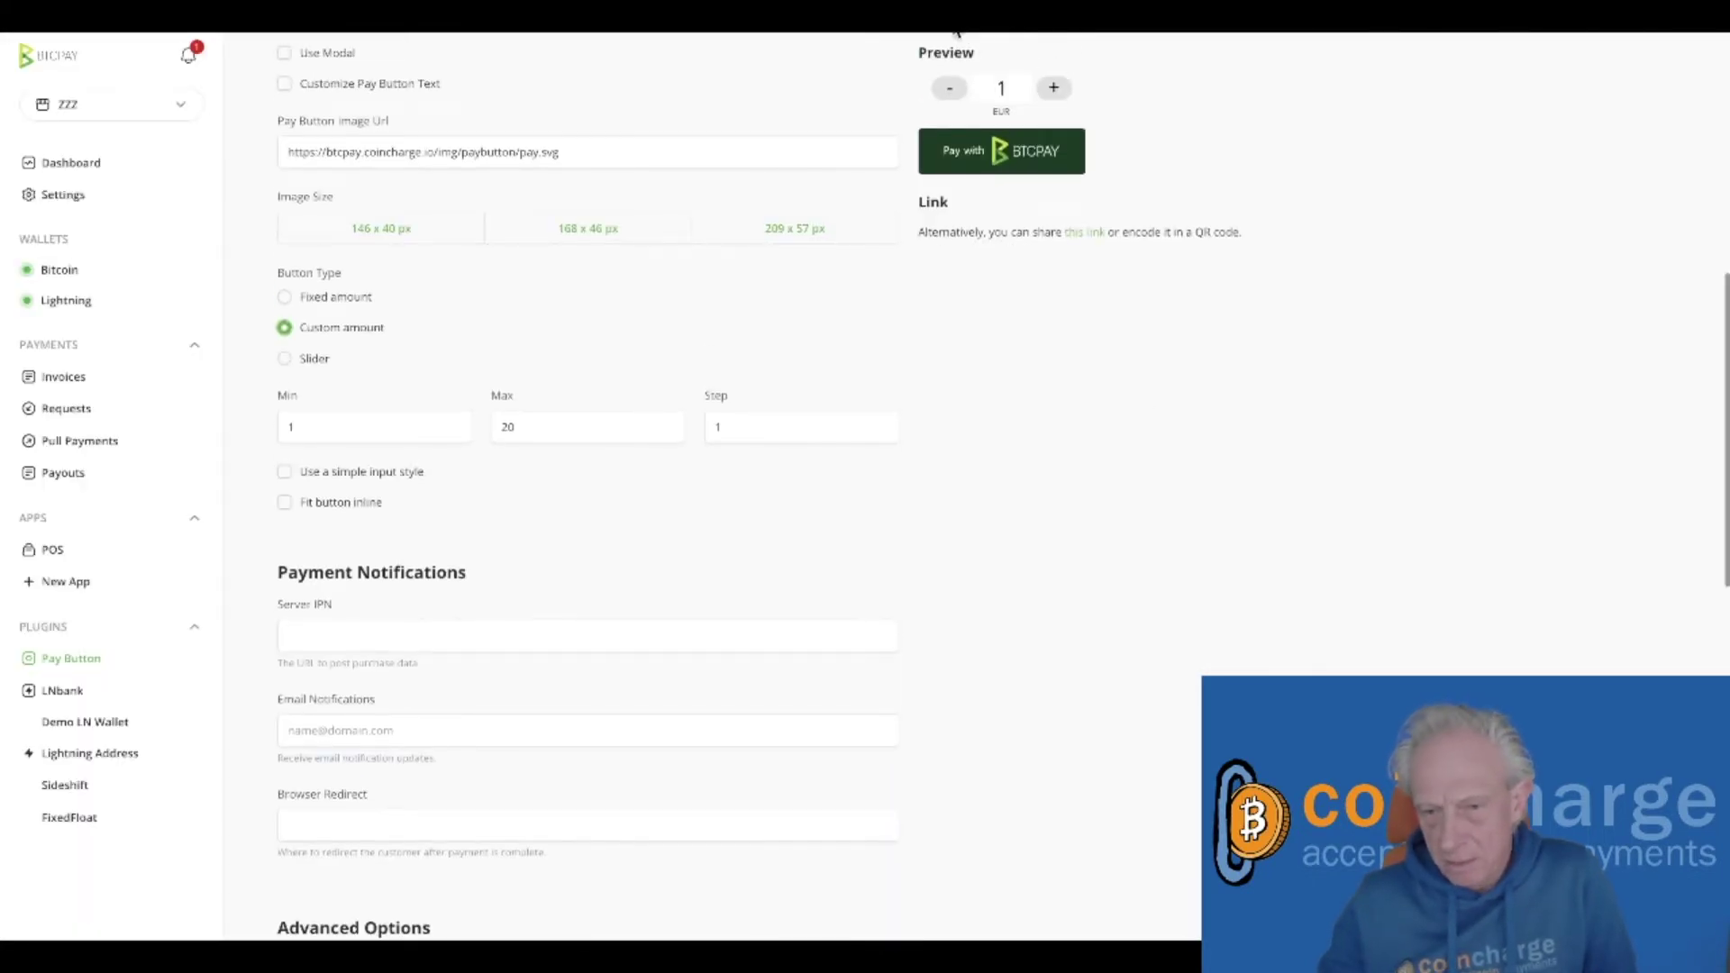
- Enable the simple input style, trying 5 EUR as the preview amount, and fit the button inline
{"action": "left_click", "coordinate": [284, 471]}
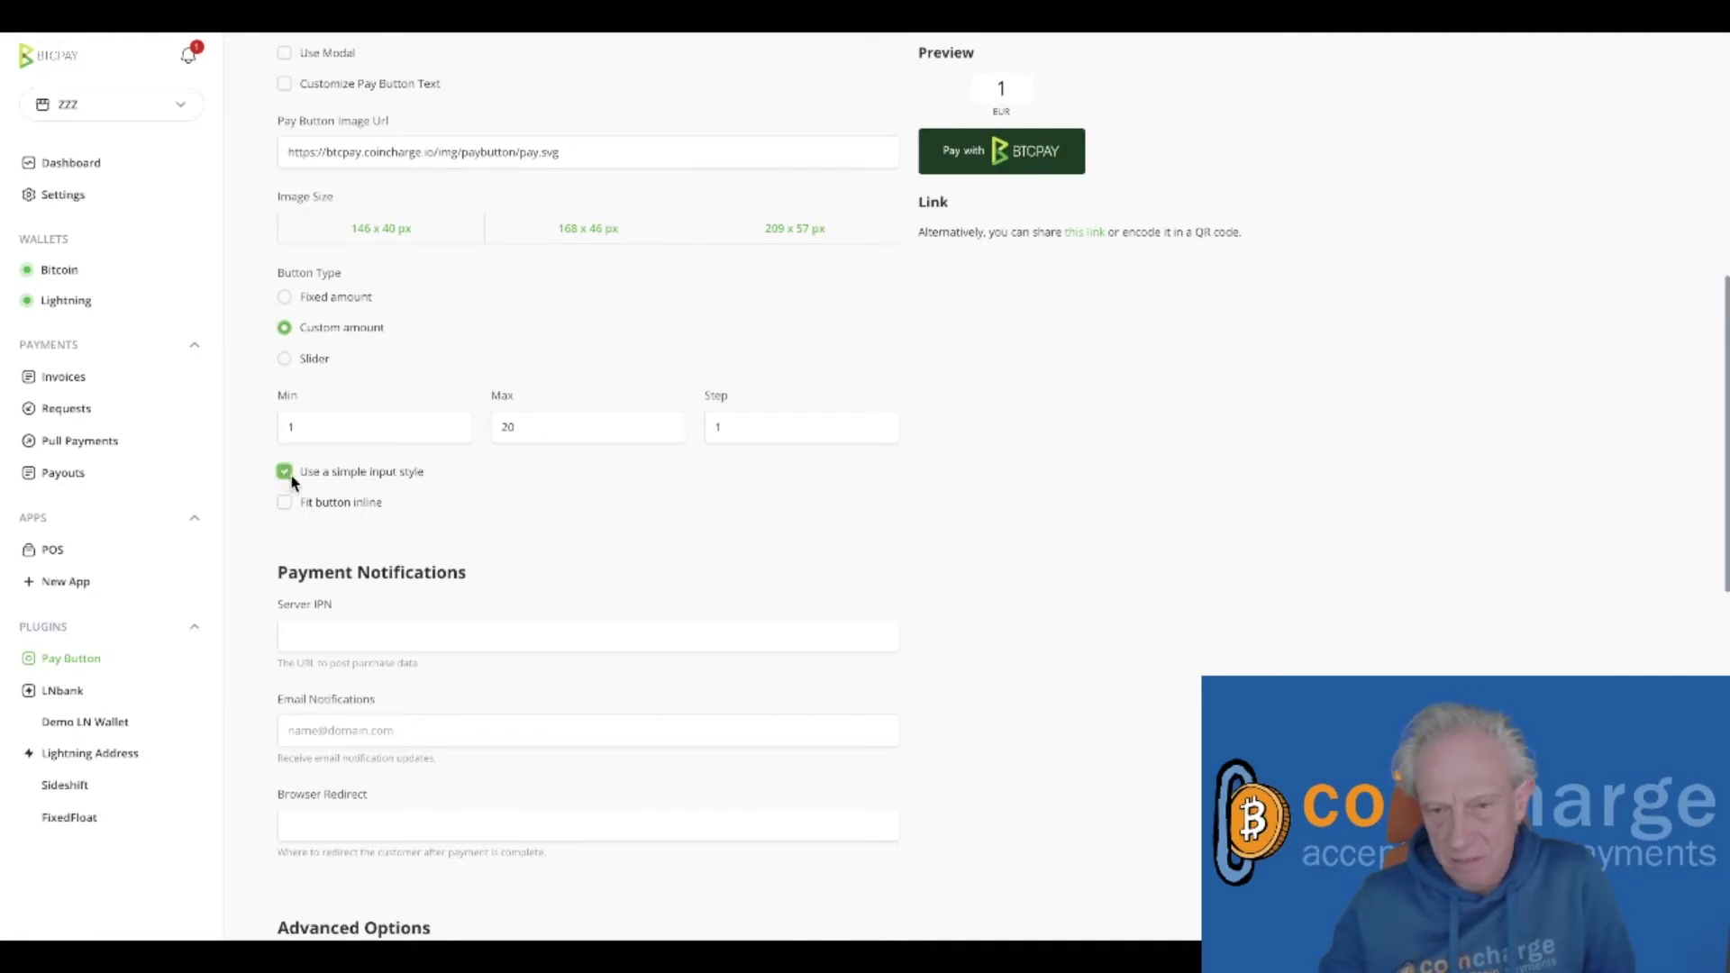
{"action": "scroll", "coordinate": [1118, 295], "scroll_direction": "up", "scroll_amount": 2}
{"action": "double_click", "coordinate": [1018, 238]}
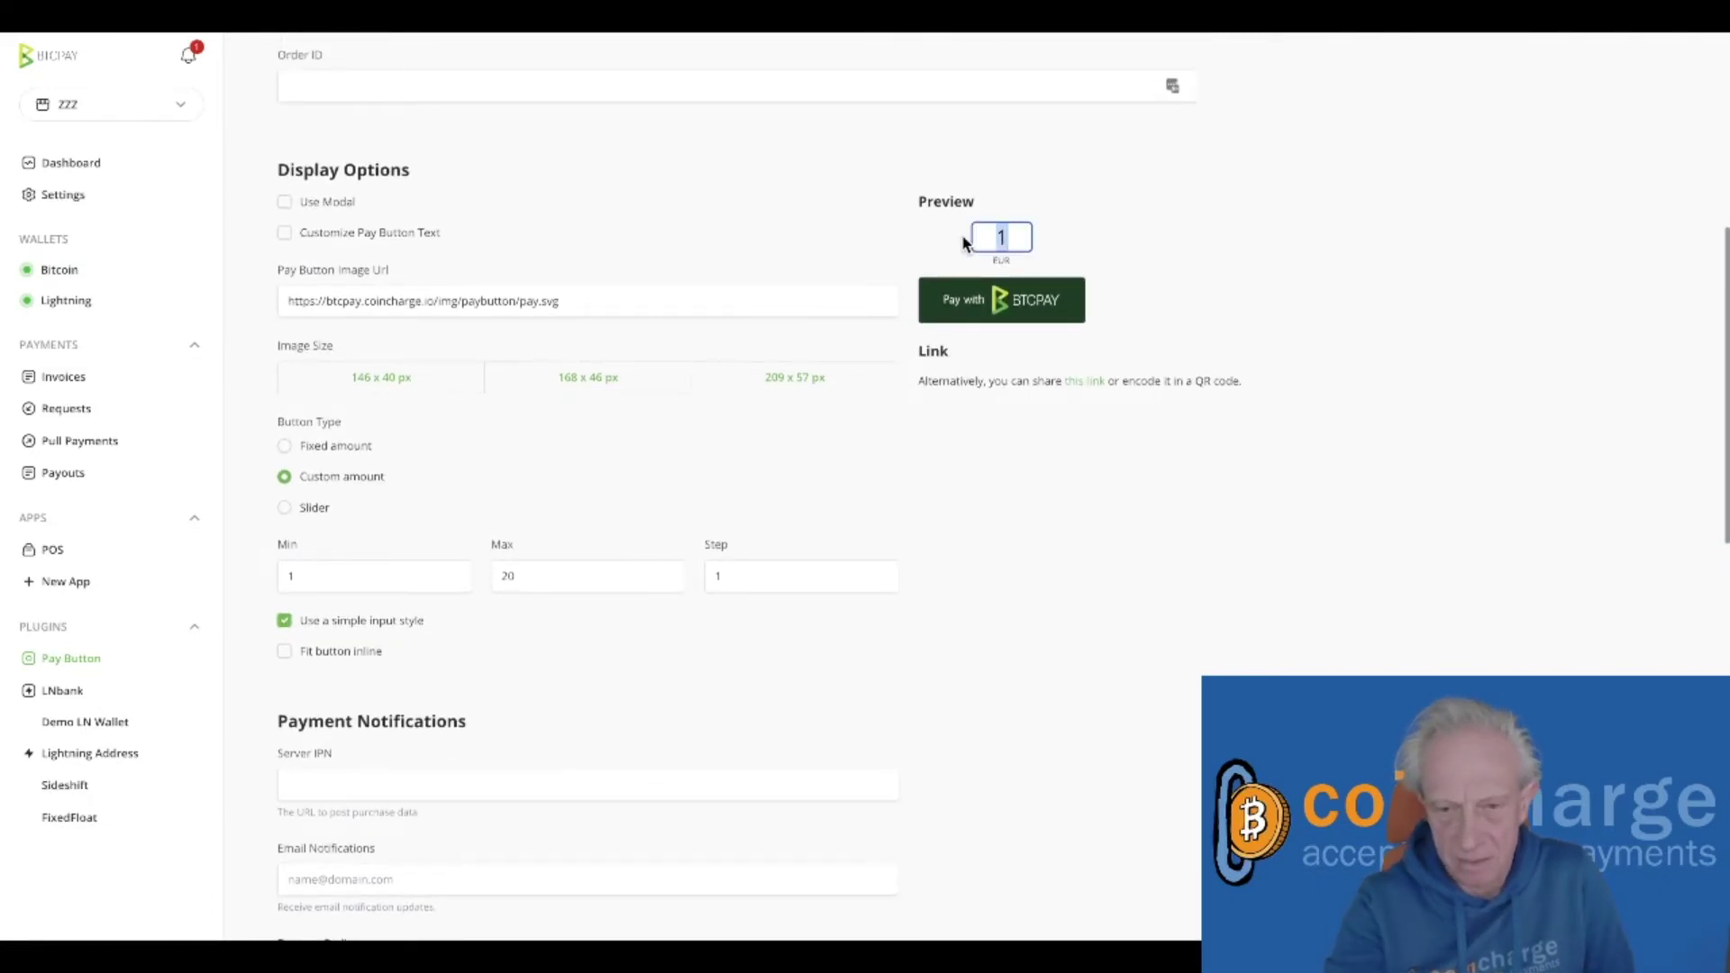
{"action": "left_click", "coordinate": [1122, 274]}
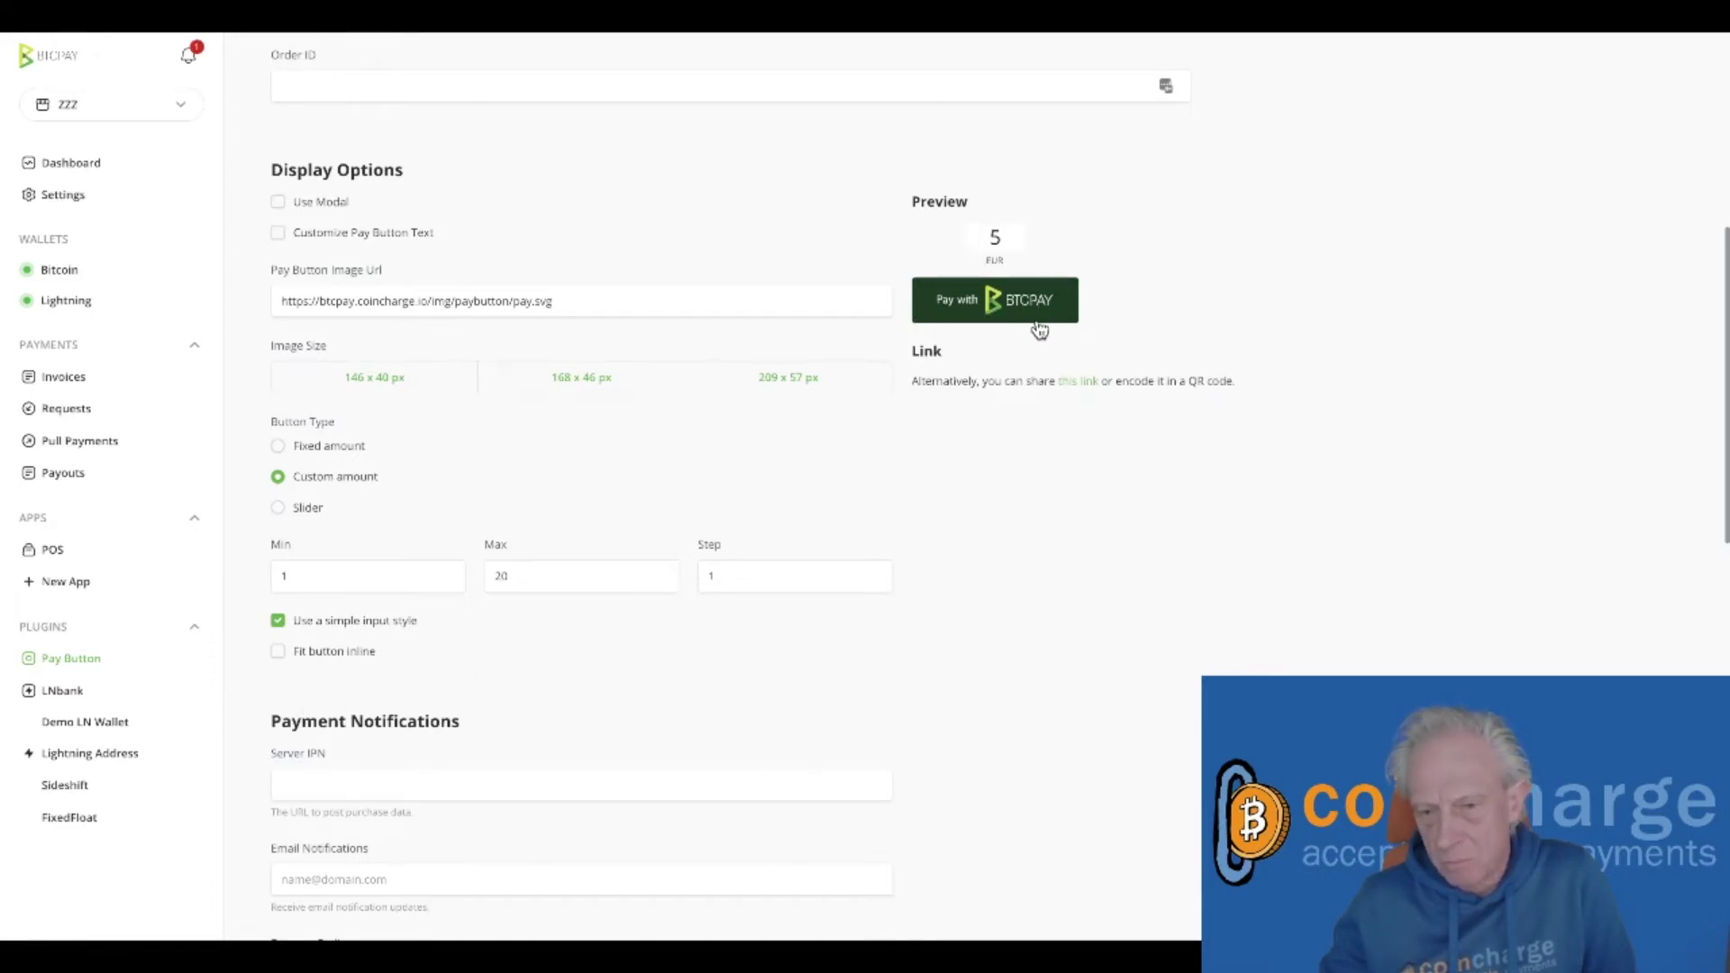
{"action": "left_click", "coordinate": [277, 652]}
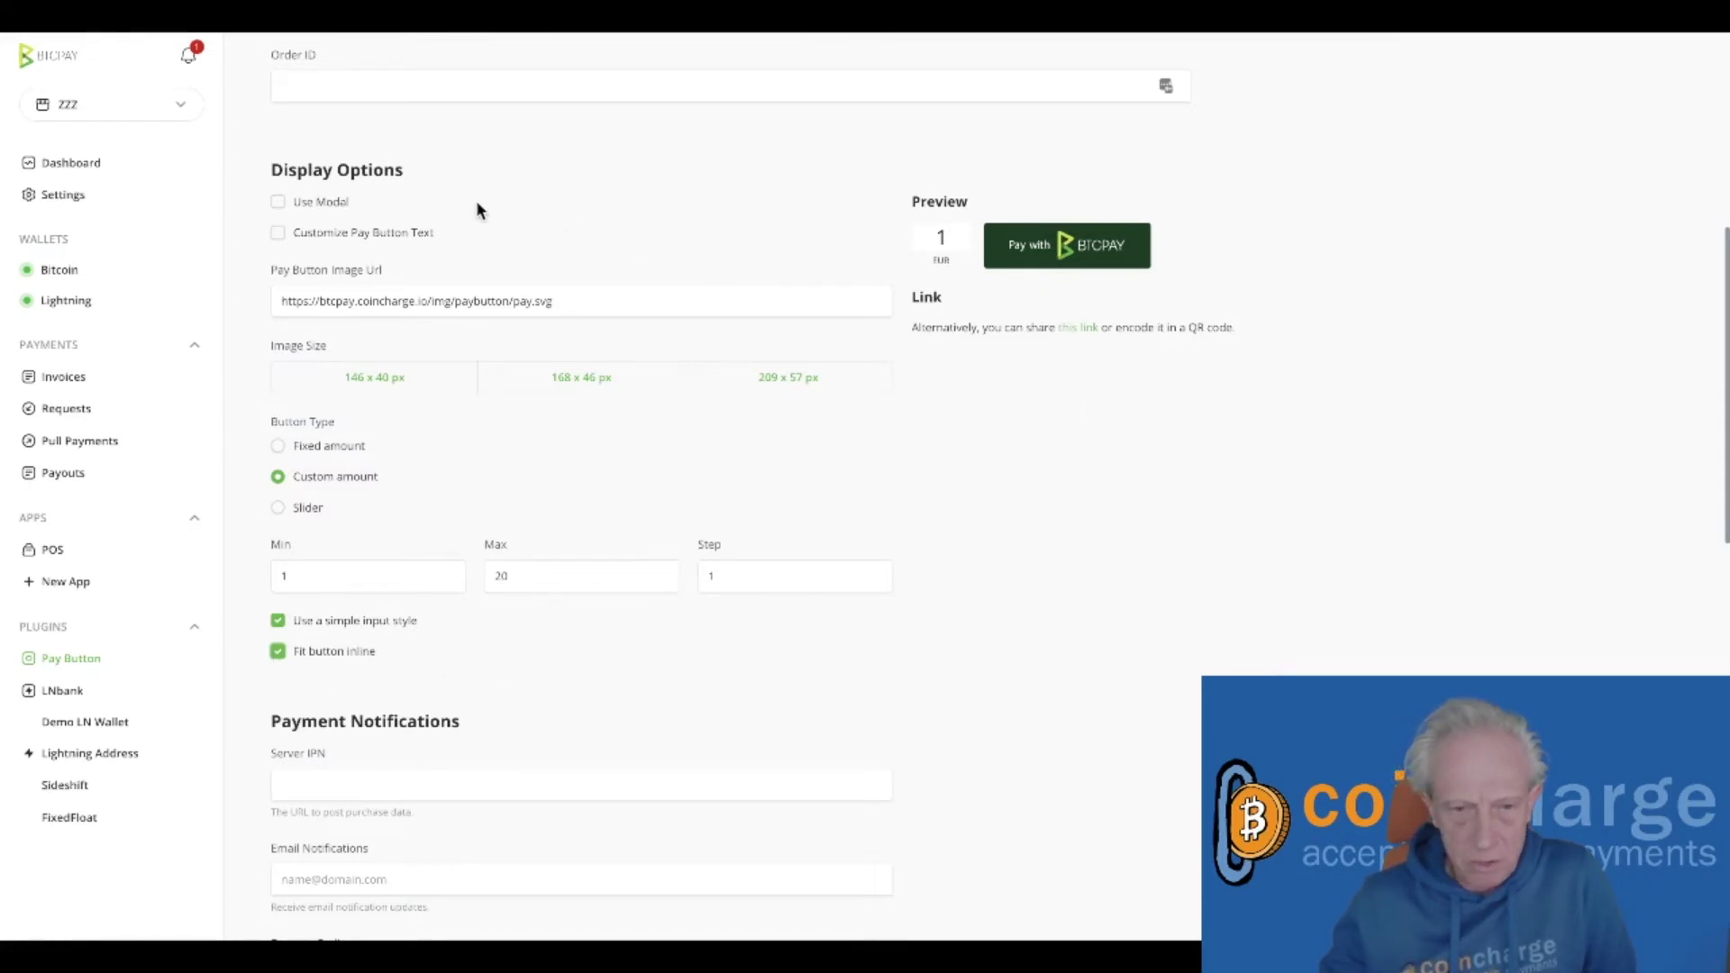
- Enable a customized pay button text and set it to "Spende mir"
{"action": "left_click", "coordinate": [276, 233]}
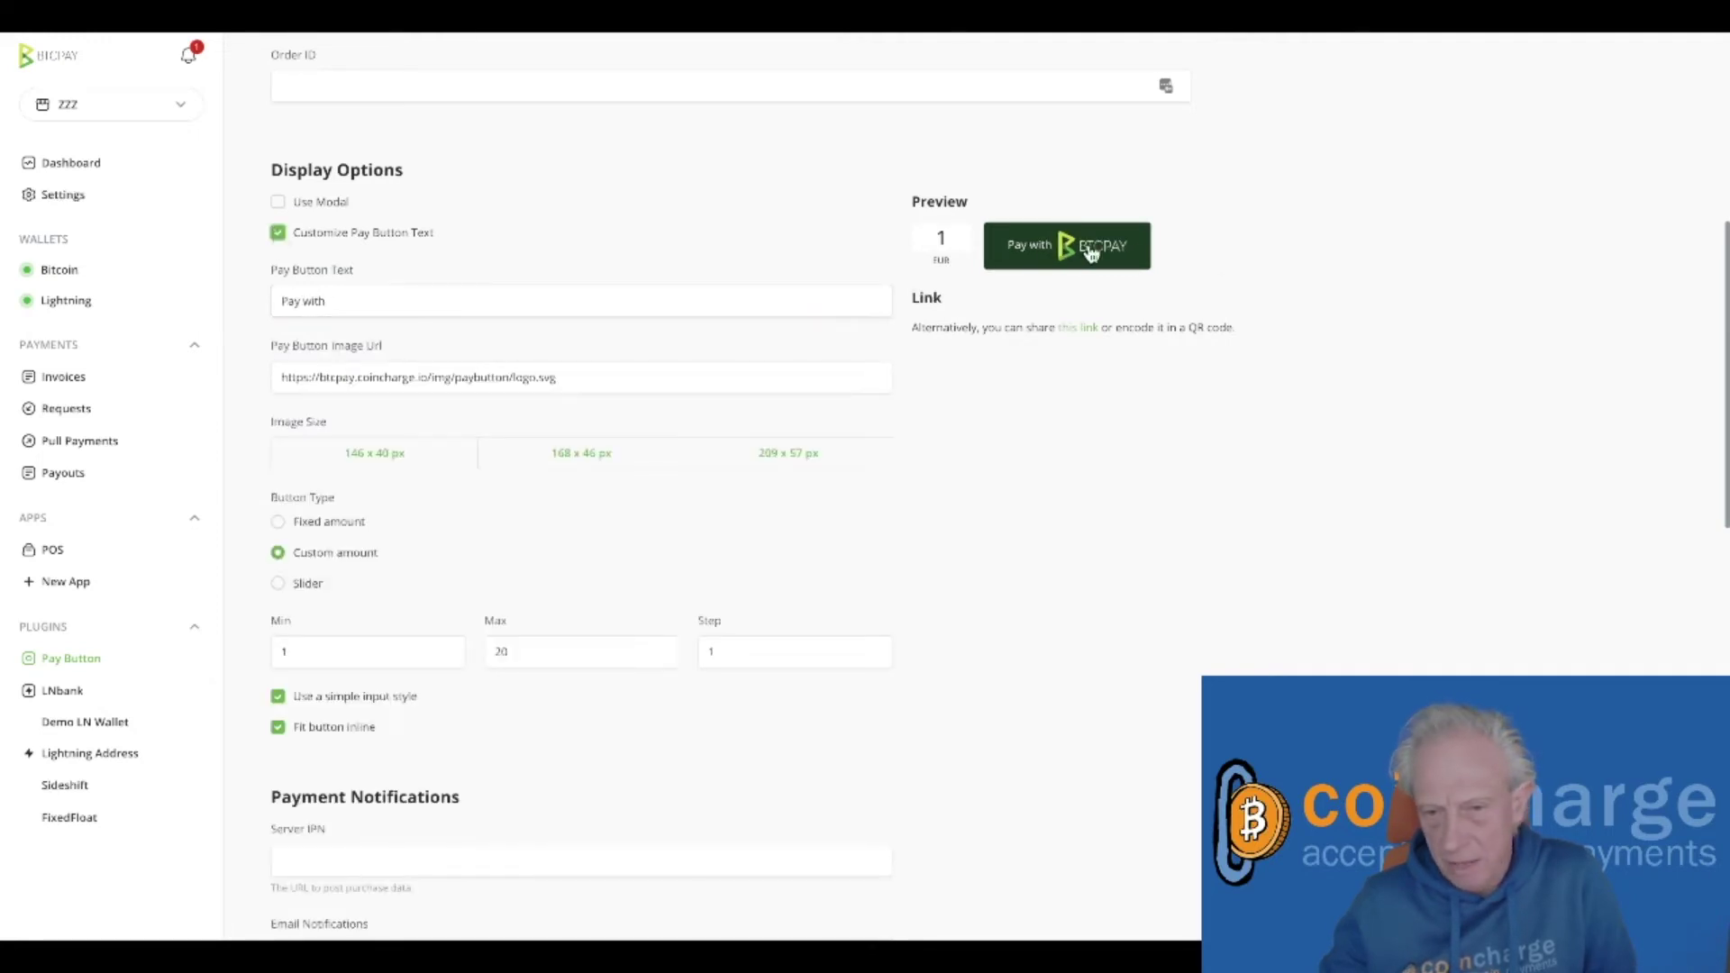
{"action": "left_click_drag", "start_coordinate": [401, 297], "coordinate": [212, 277]}
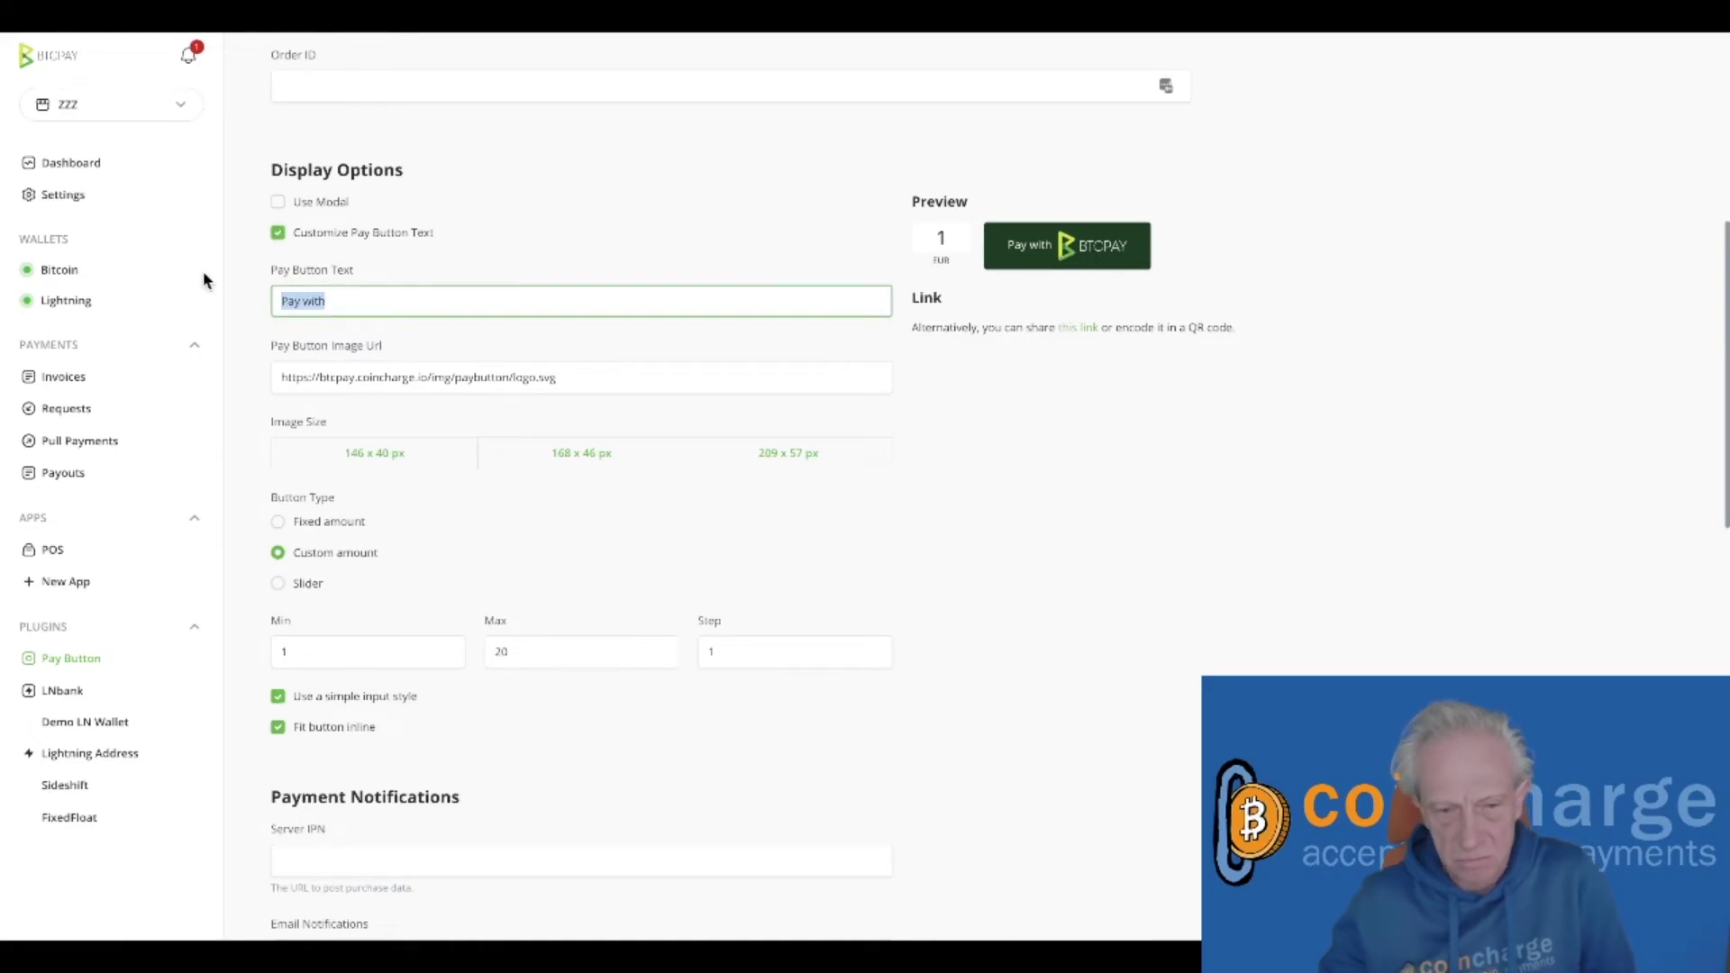
{"action": "type", "text": "Spende mir"}
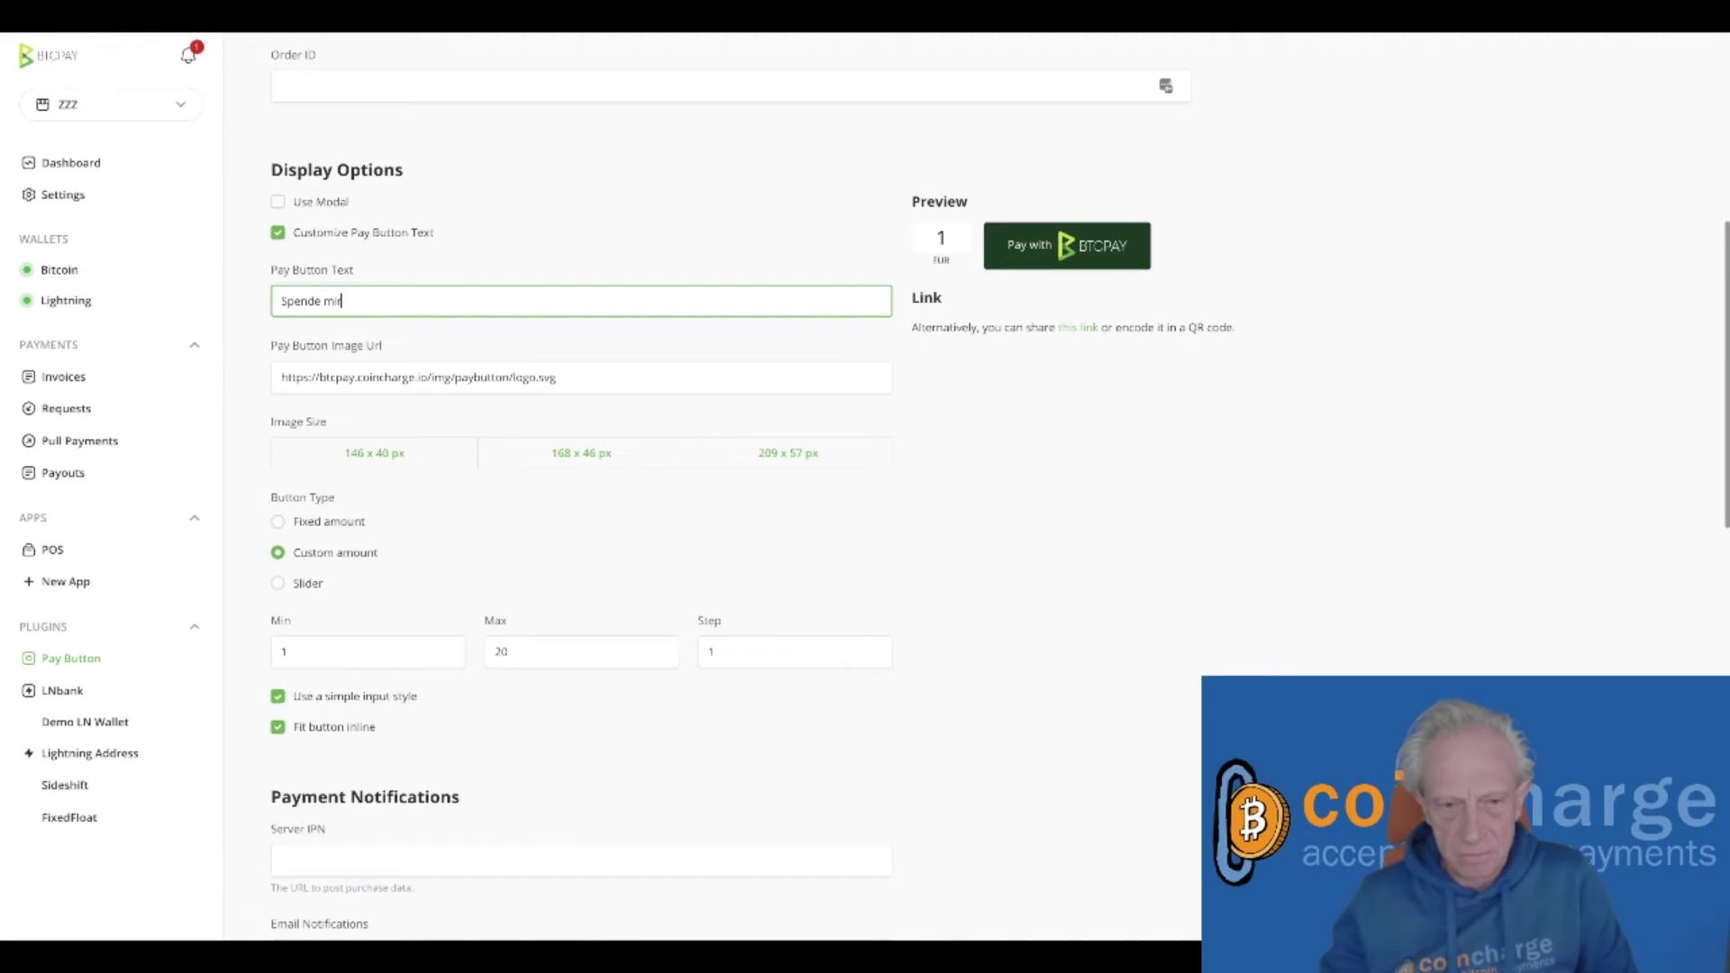
{"action": "left_click", "coordinate": [679, 210]}
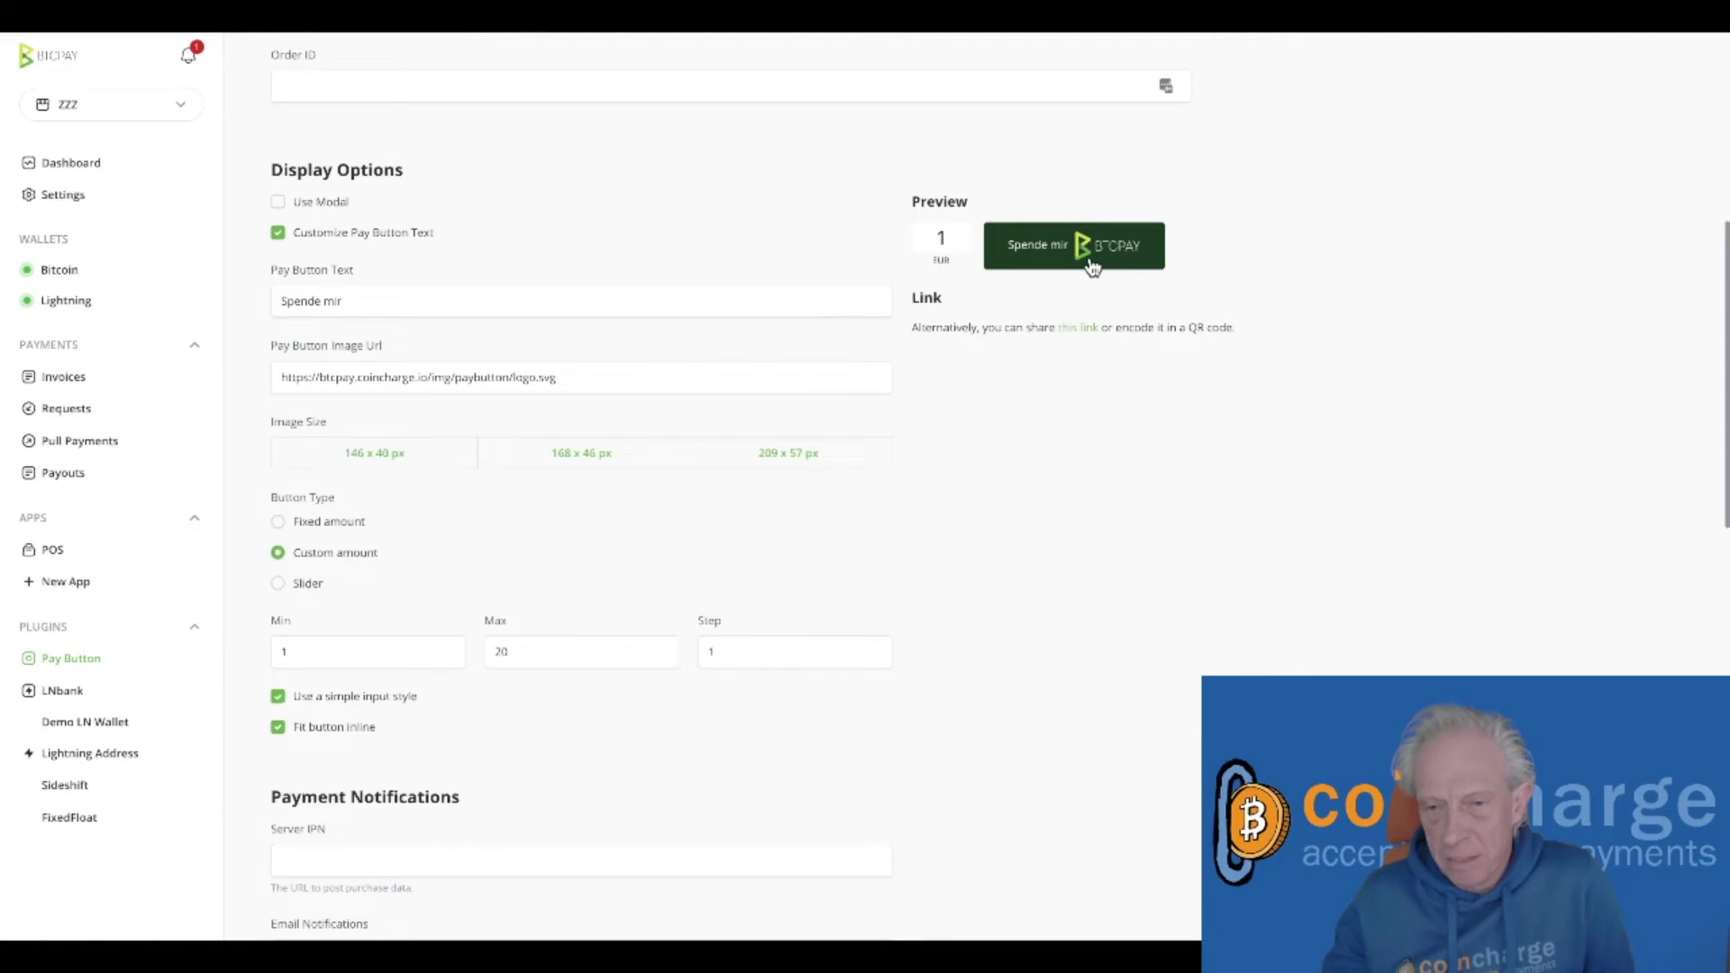
{"action": "left_click", "coordinate": [306, 377]}
{"action": "left_click_drag", "start_coordinate": [703, 382], "coordinate": [232, 376]}
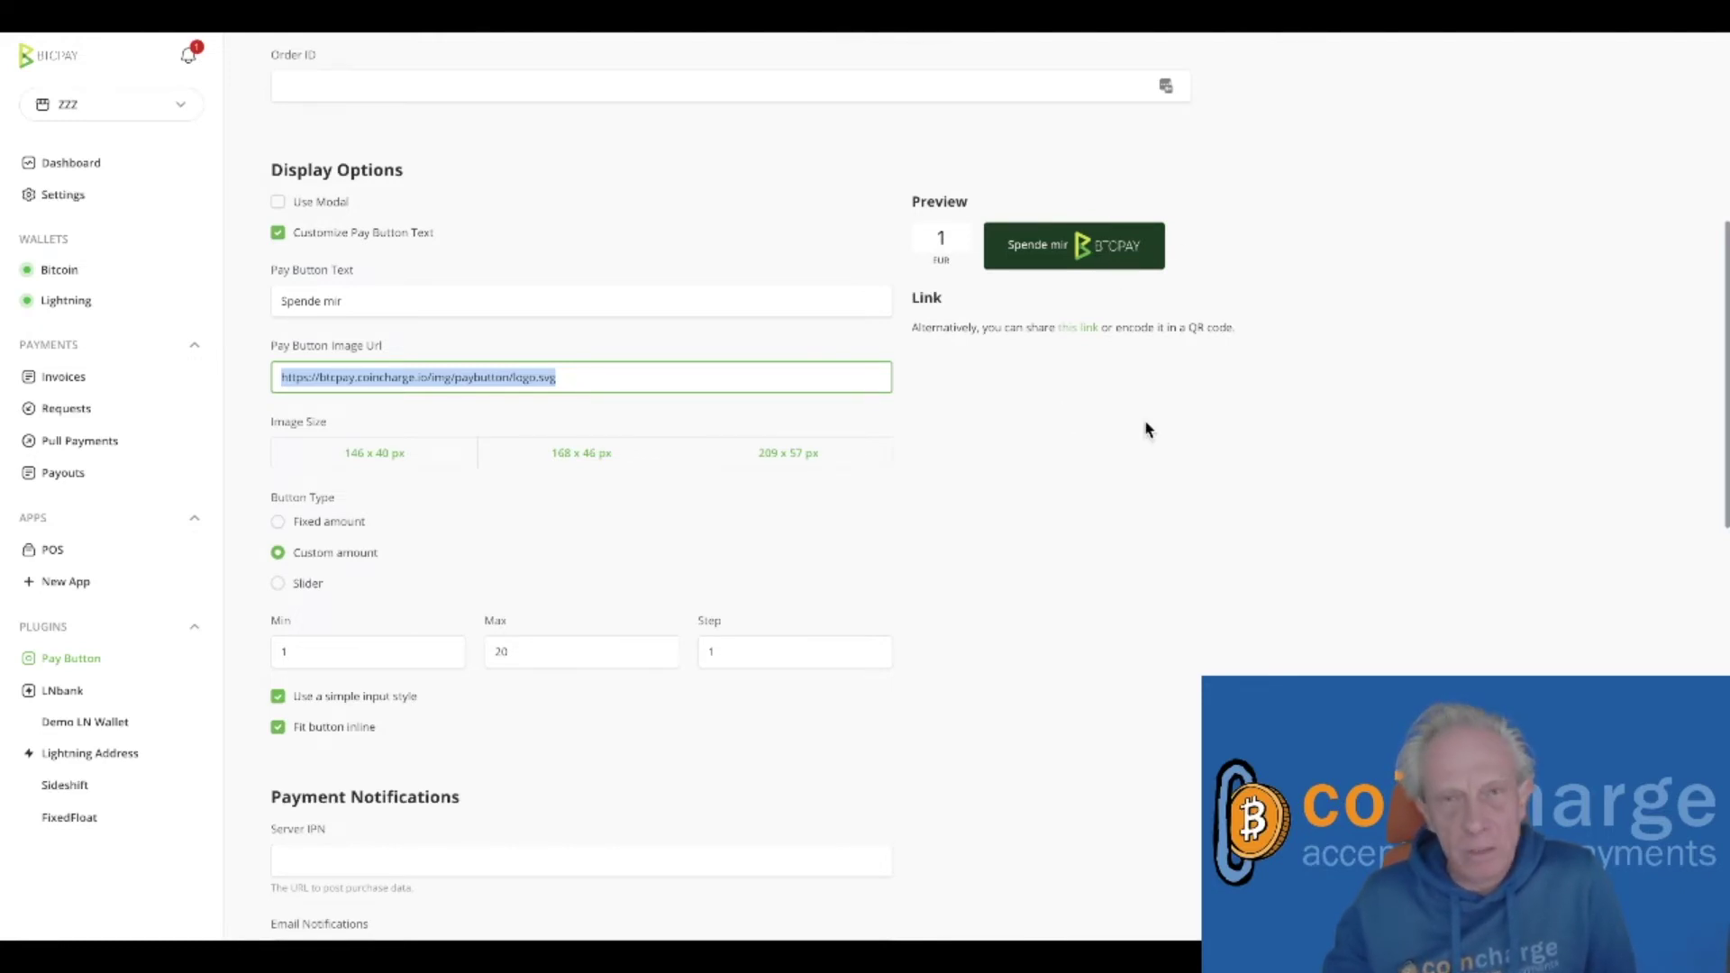
{"action": "left_click", "coordinate": [616, 376]}
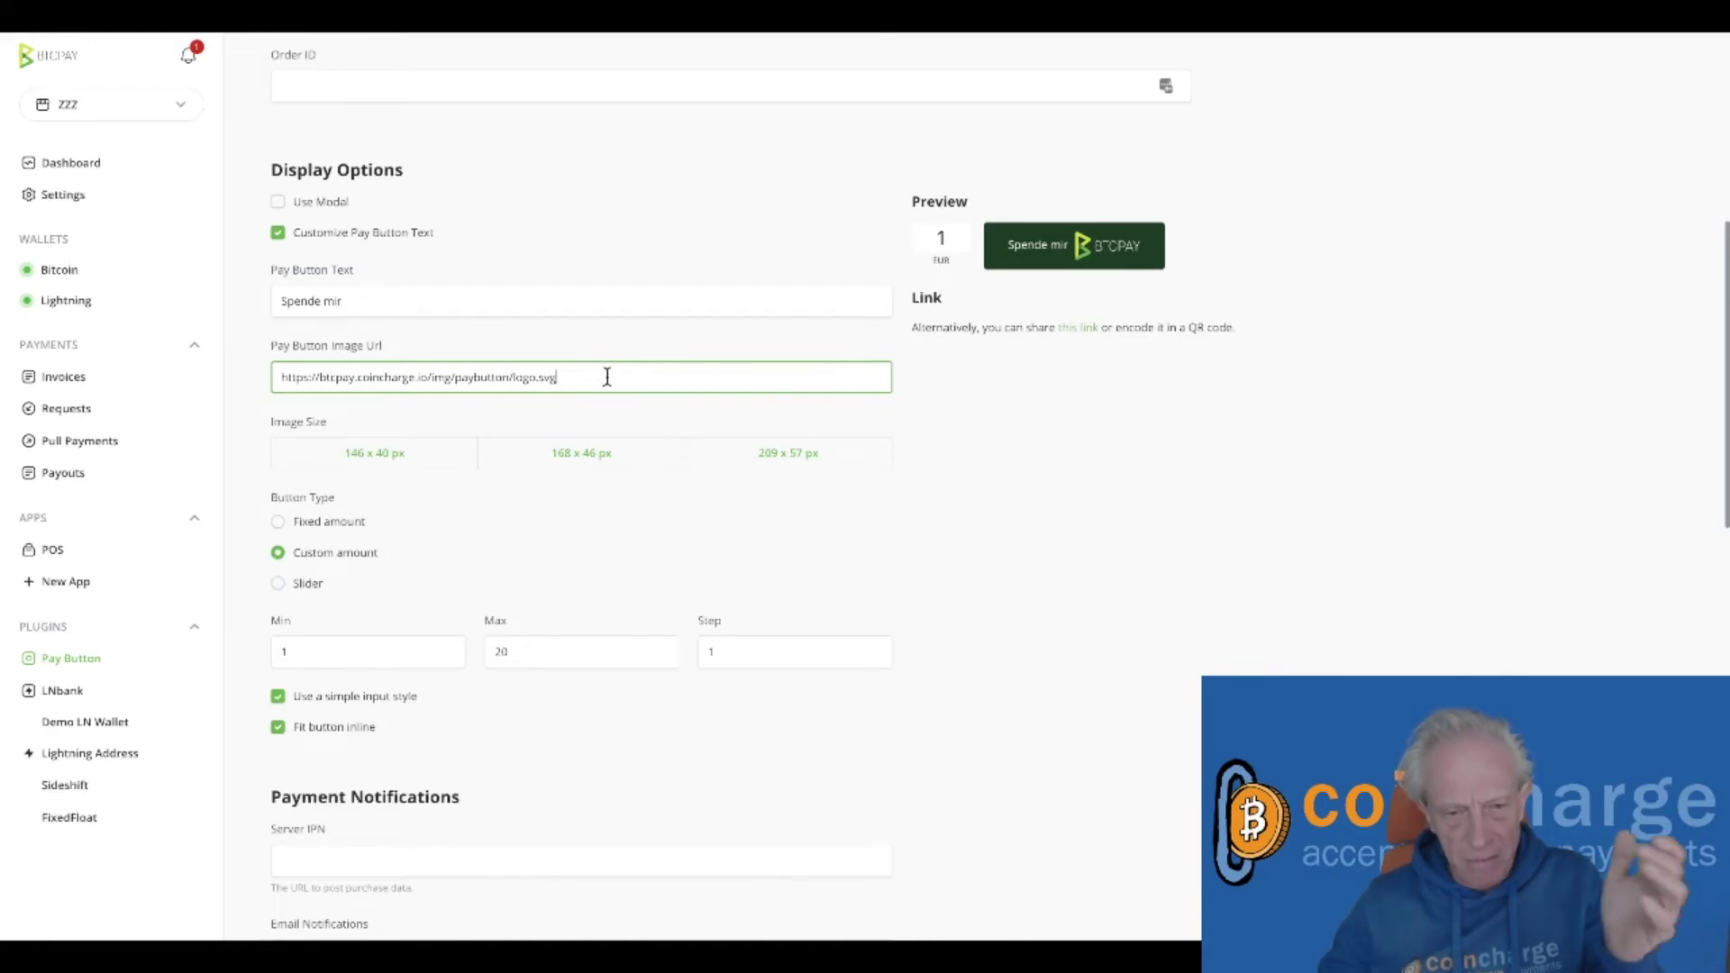
{"action": "left_click_drag", "start_coordinate": [602, 375], "coordinate": [281, 377]}
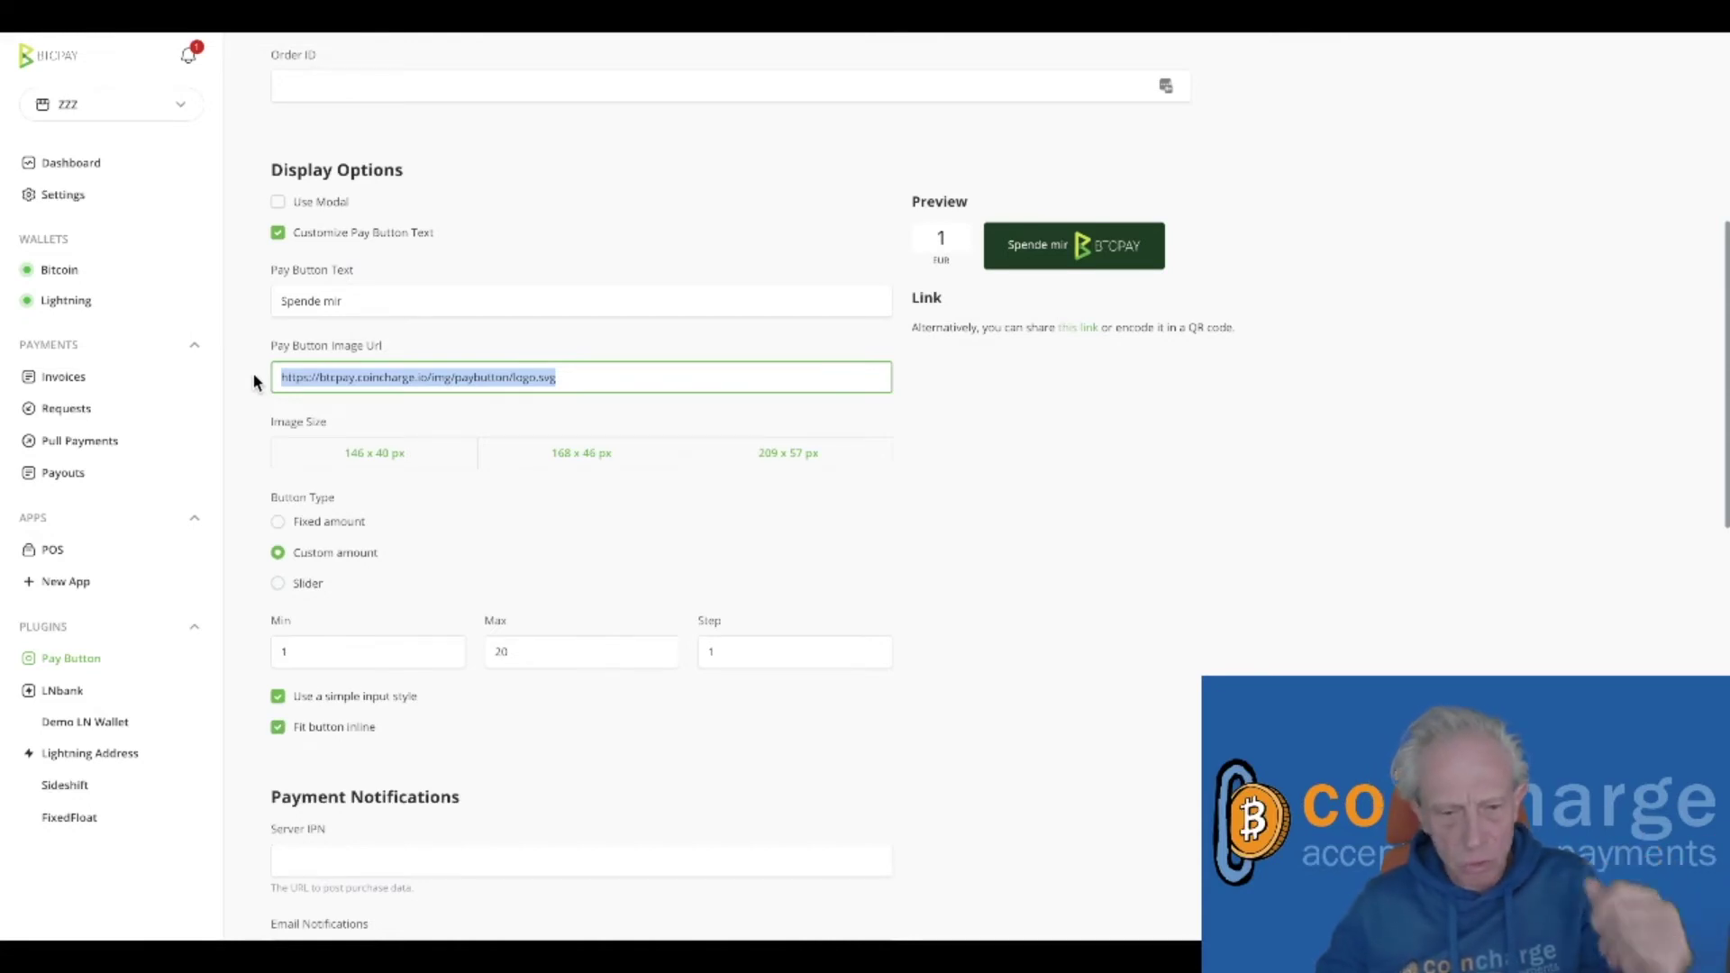
{"action": "type", "text": "https://coincharge.io/wp-content/uploads/2021/07/bitcoin_tr.png"}
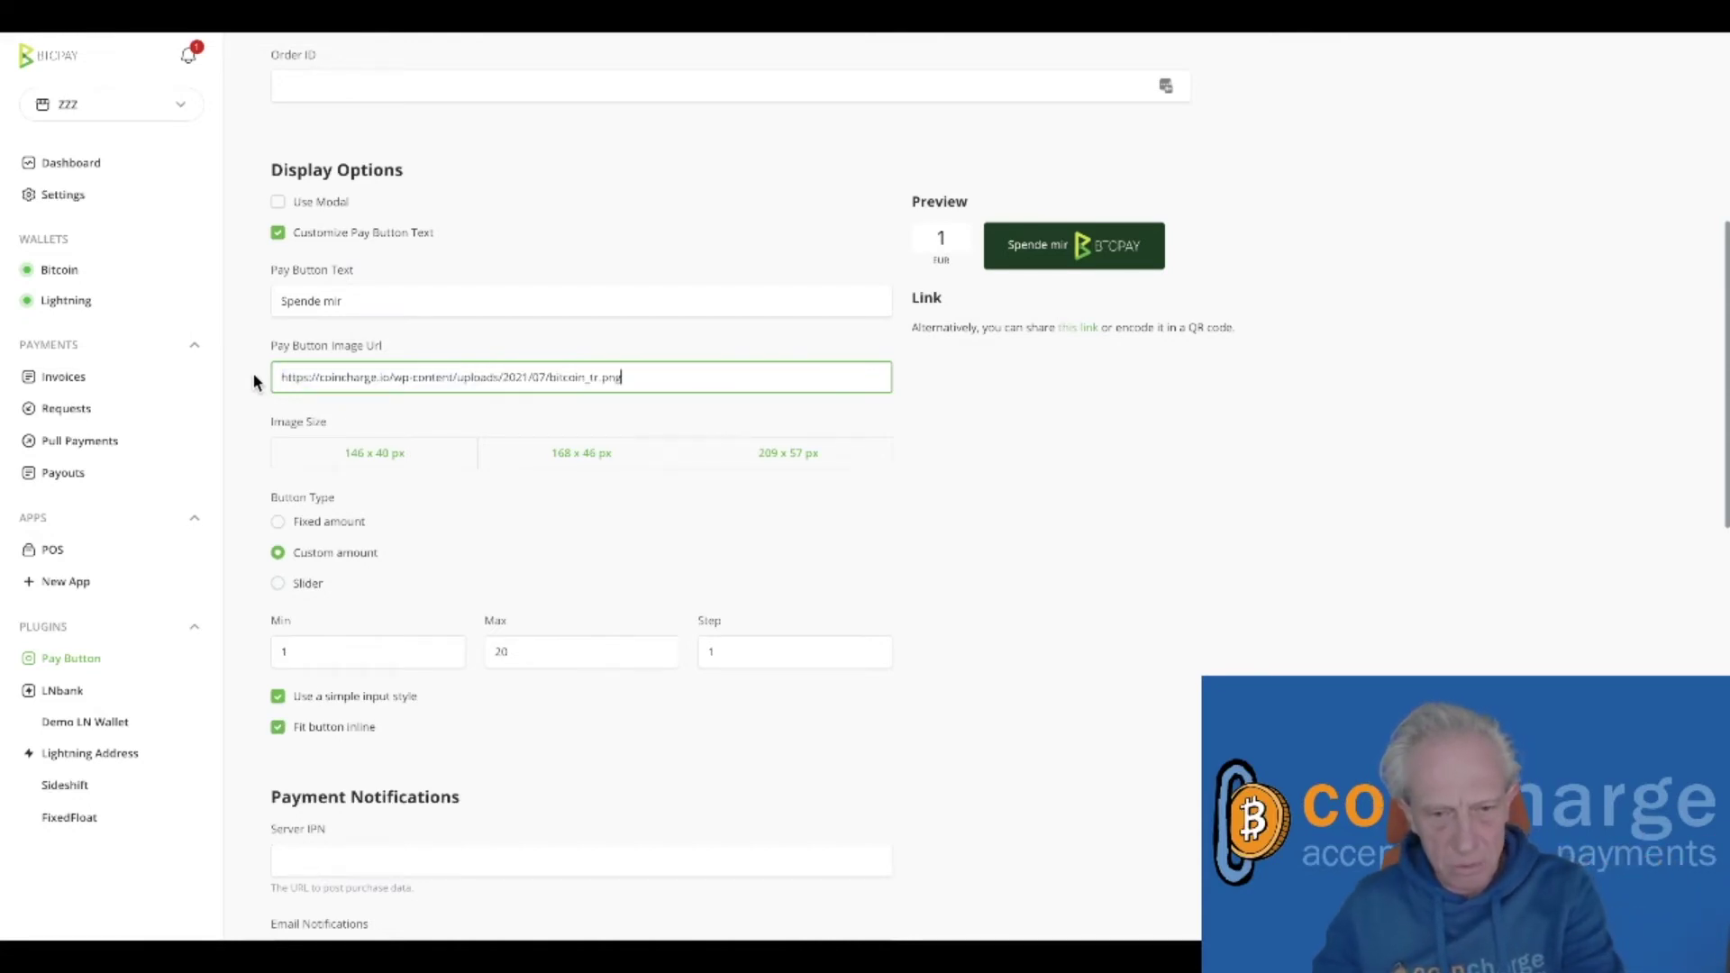
{"action": "left_click", "coordinate": [1071, 454]}
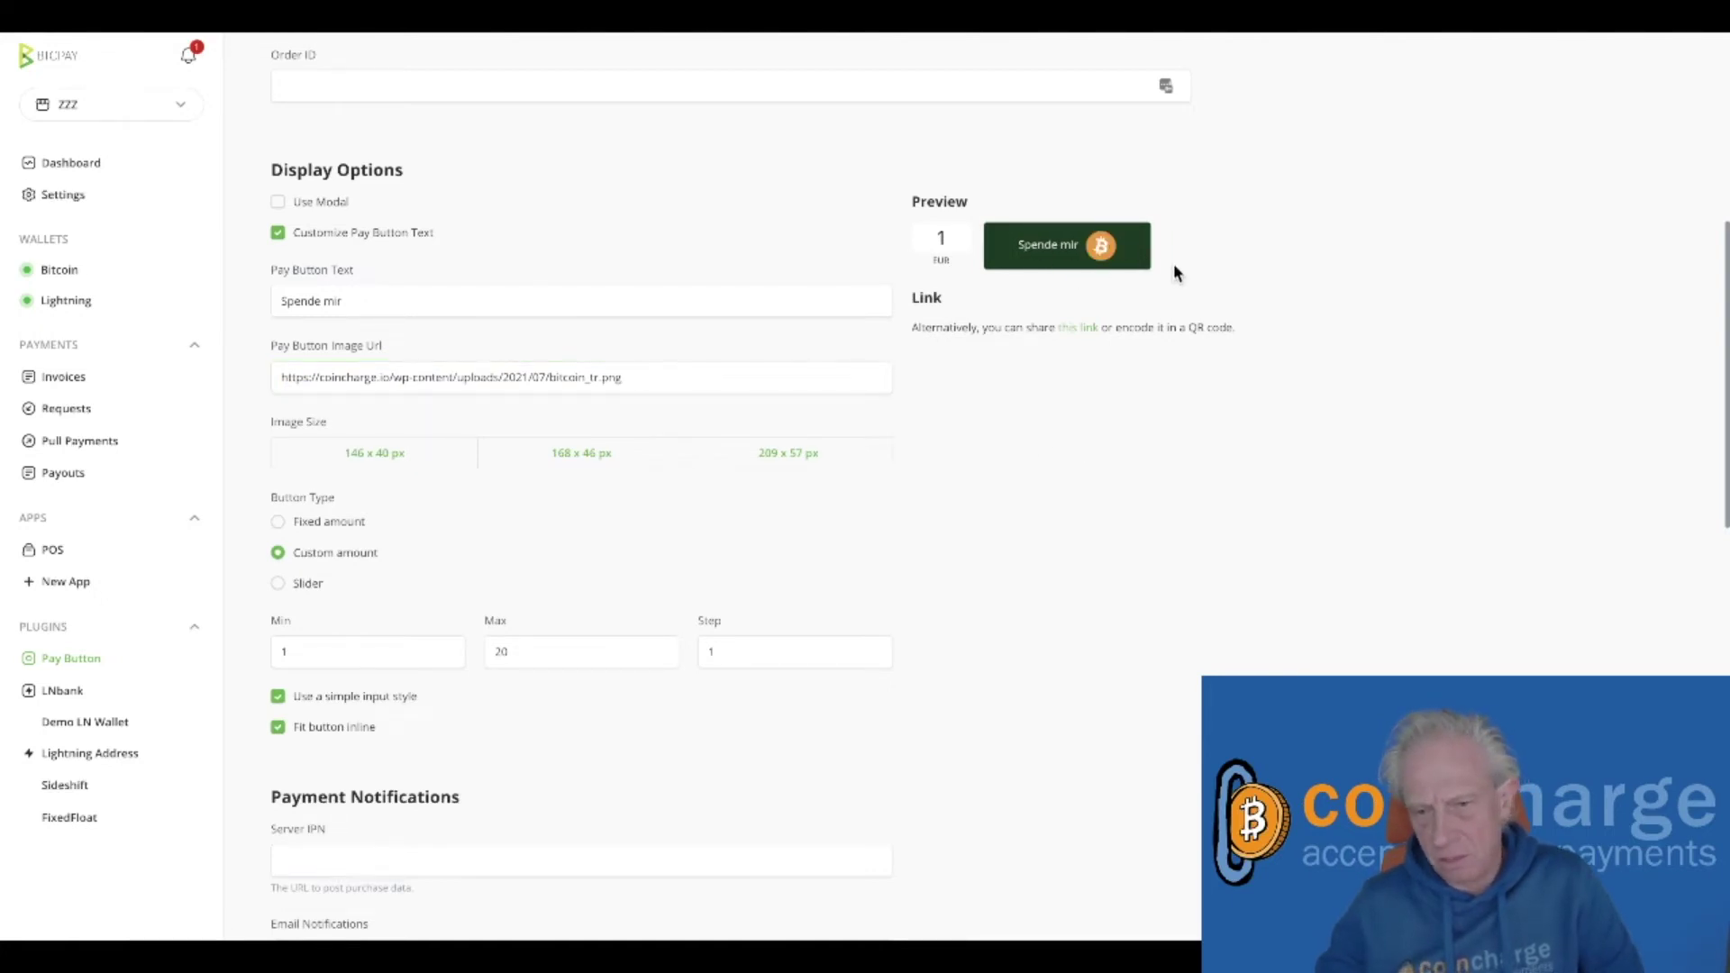
- Change the pay button type to Slider
{"action": "left_click", "coordinate": [382, 301]}
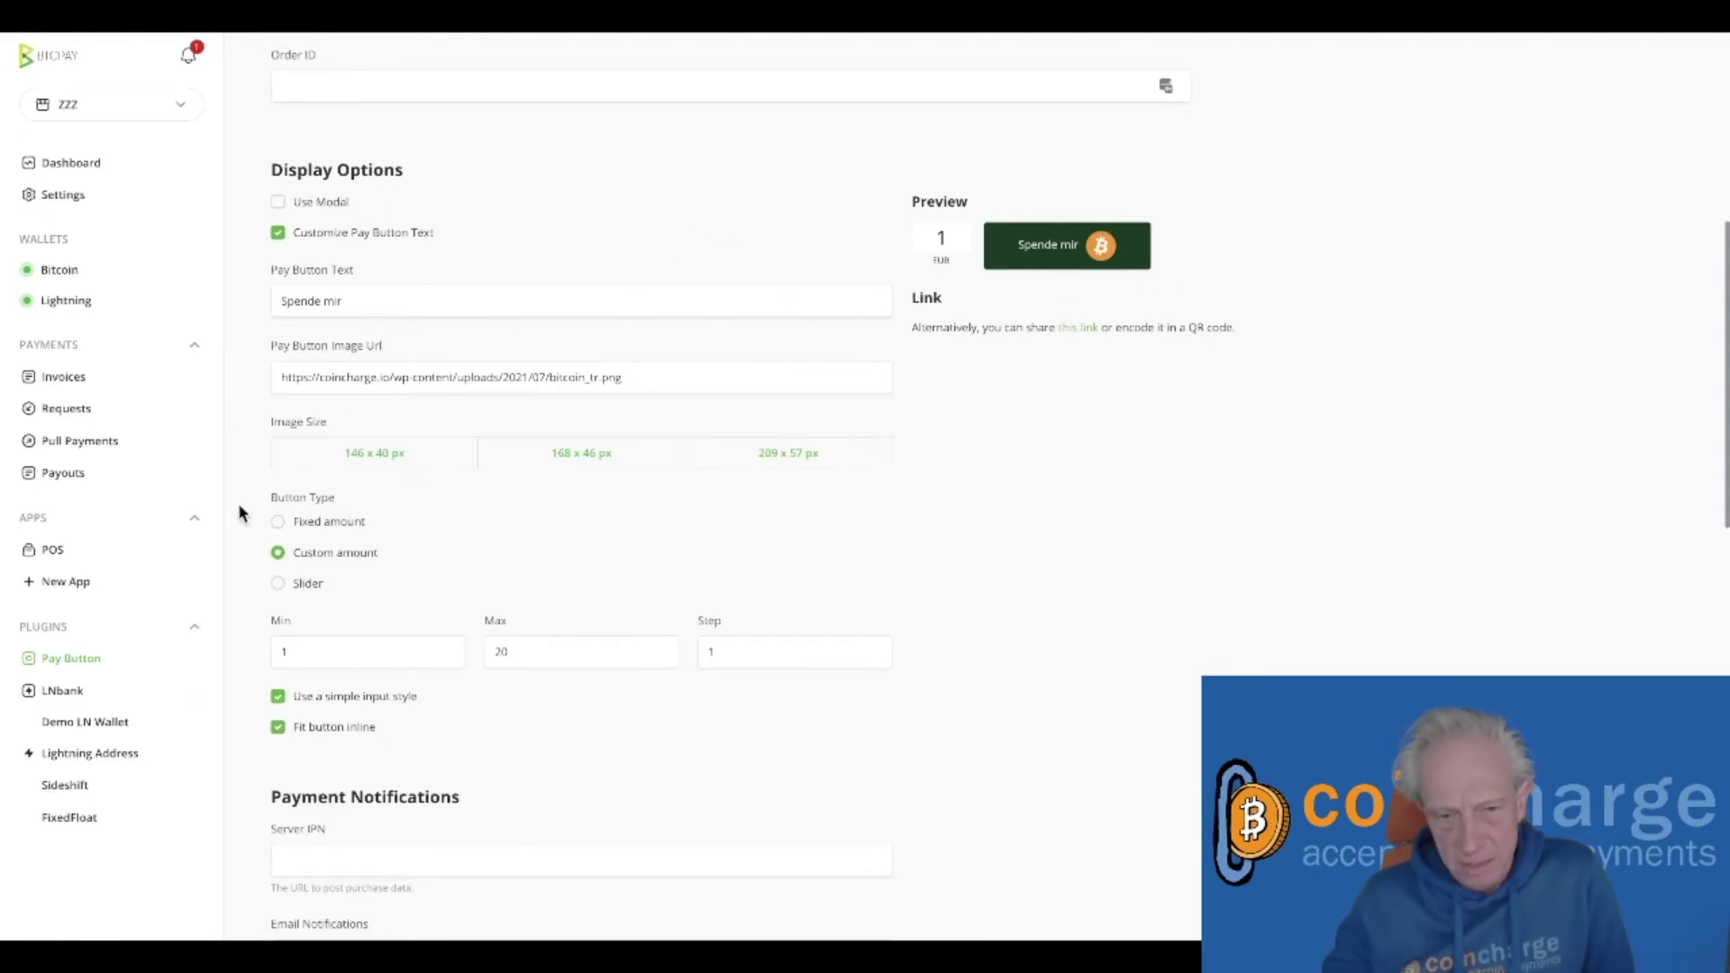
{"action": "left_click", "coordinate": [277, 584]}
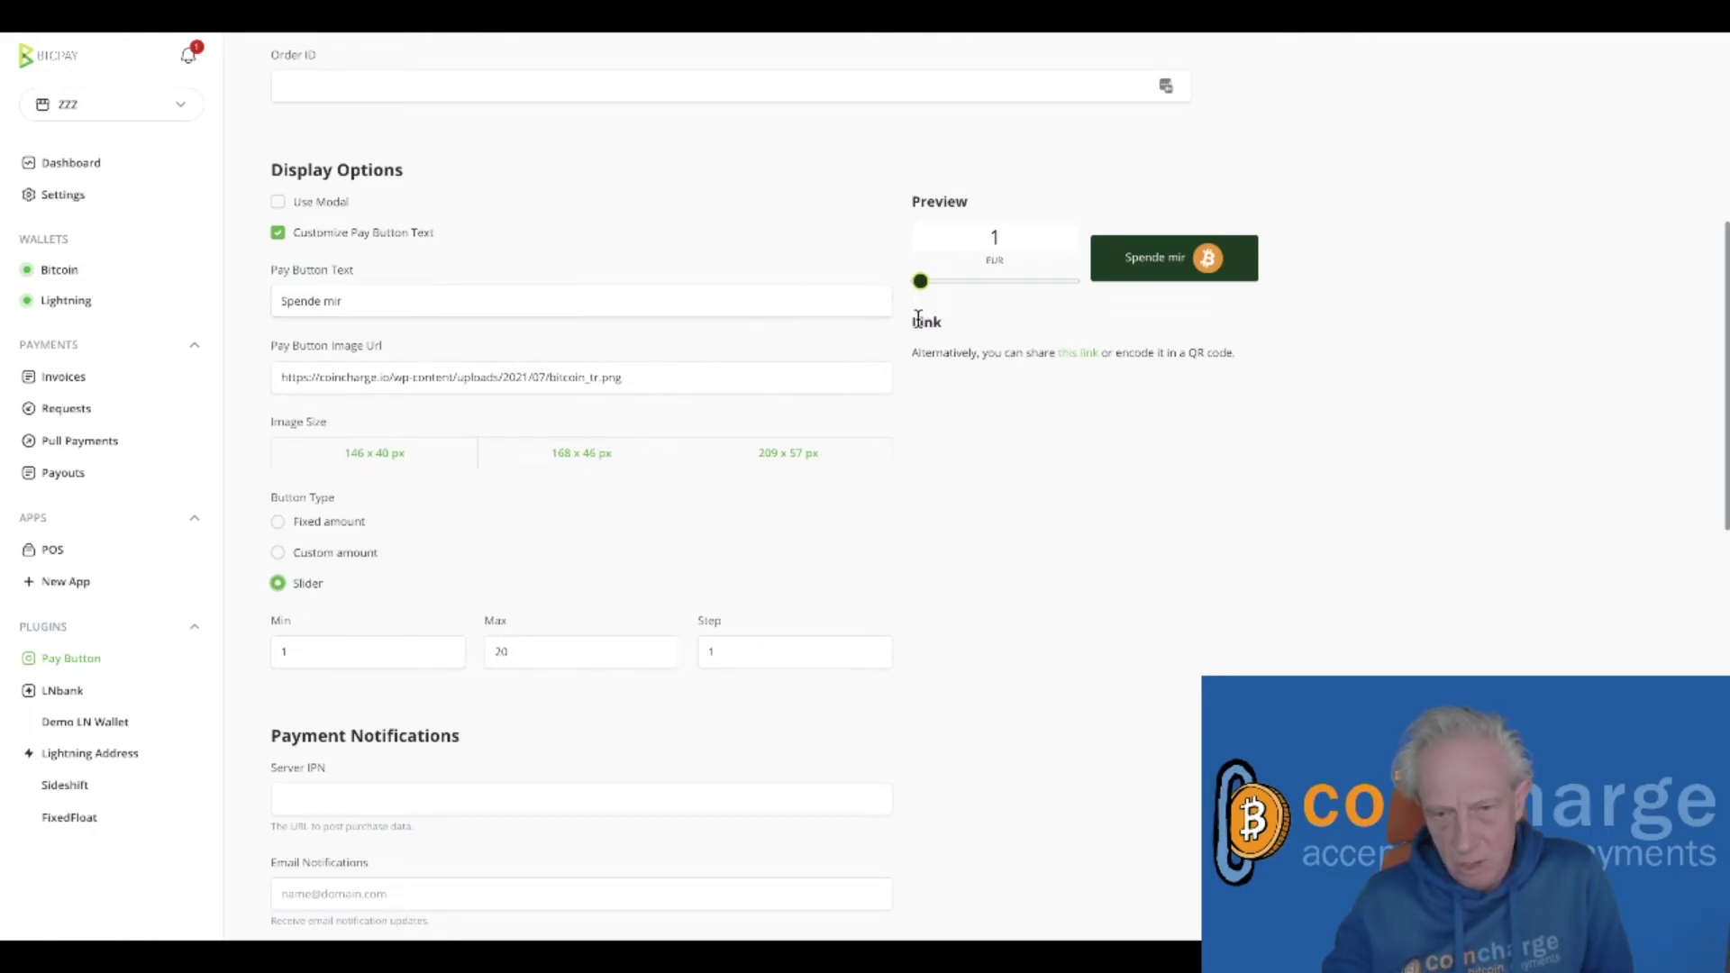
- Try 9 EUR on the pay button's preview slider and copy the generated code
{"action": "left_click_drag", "start_coordinate": [926, 289], "coordinate": [988, 297]}
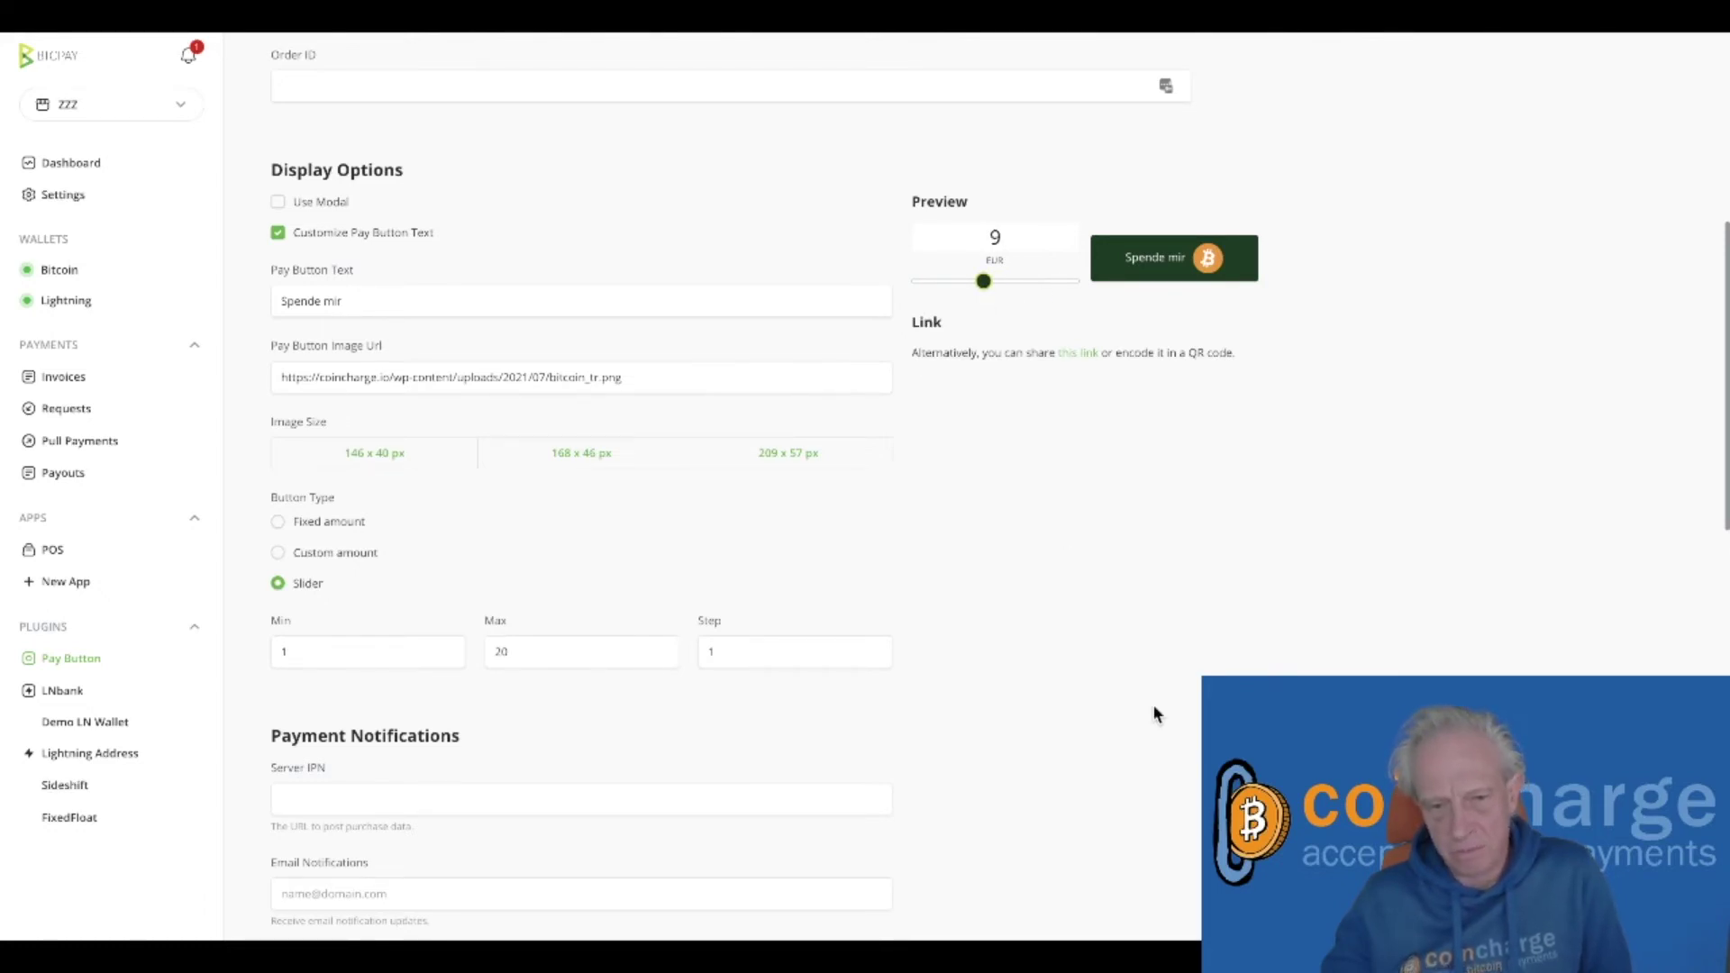
{"action": "scroll", "coordinate": [1154, 711], "scroll_direction": "down", "scroll_amount": 1}
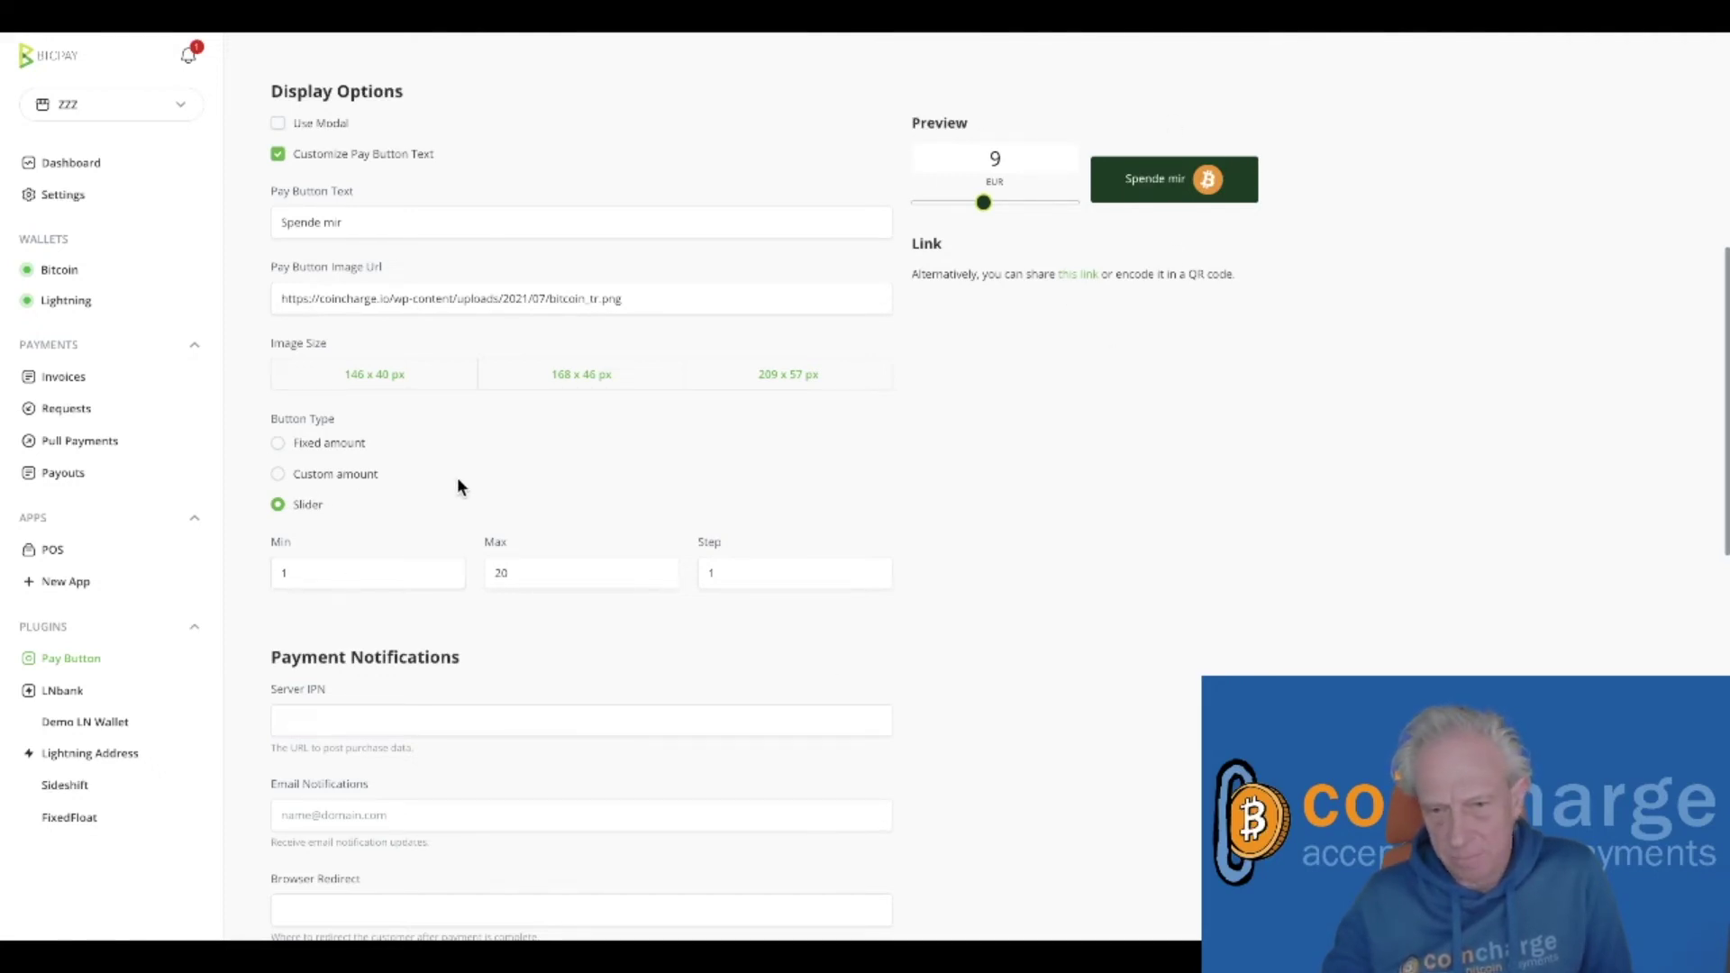
{"action": "scroll", "coordinate": [1056, 584], "scroll_direction": "down", "scroll_amount": 1}
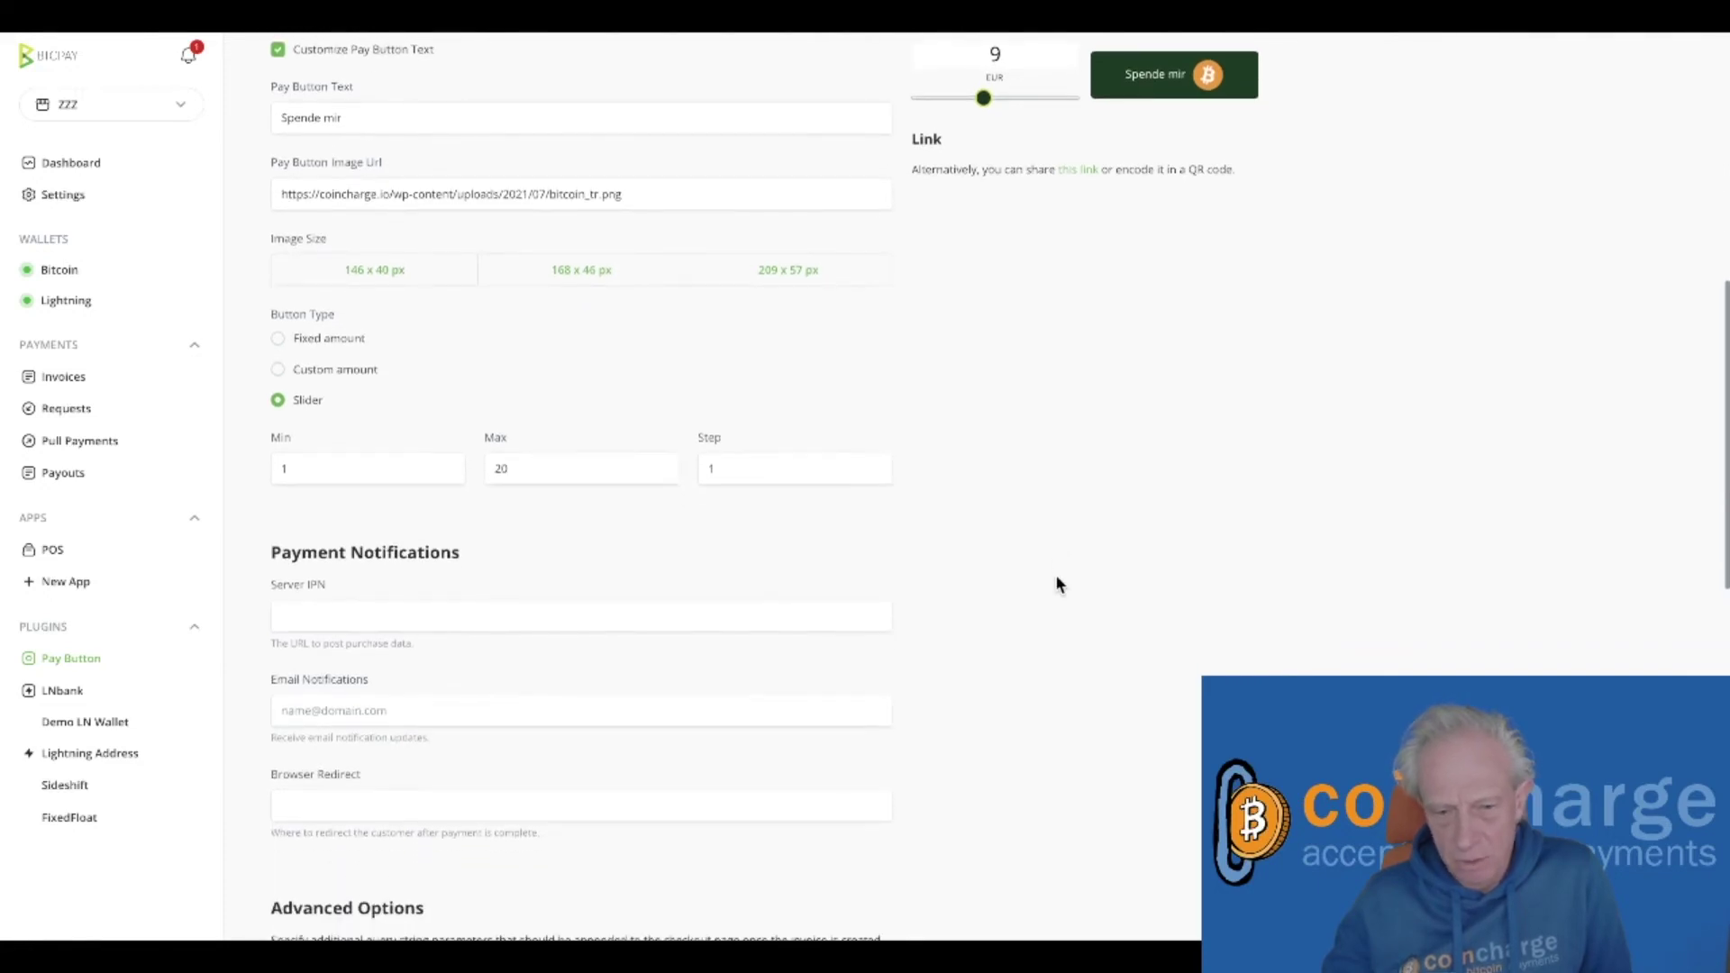
{"action": "scroll", "coordinate": [1059, 584], "scroll_direction": "down", "scroll_amount": 6}
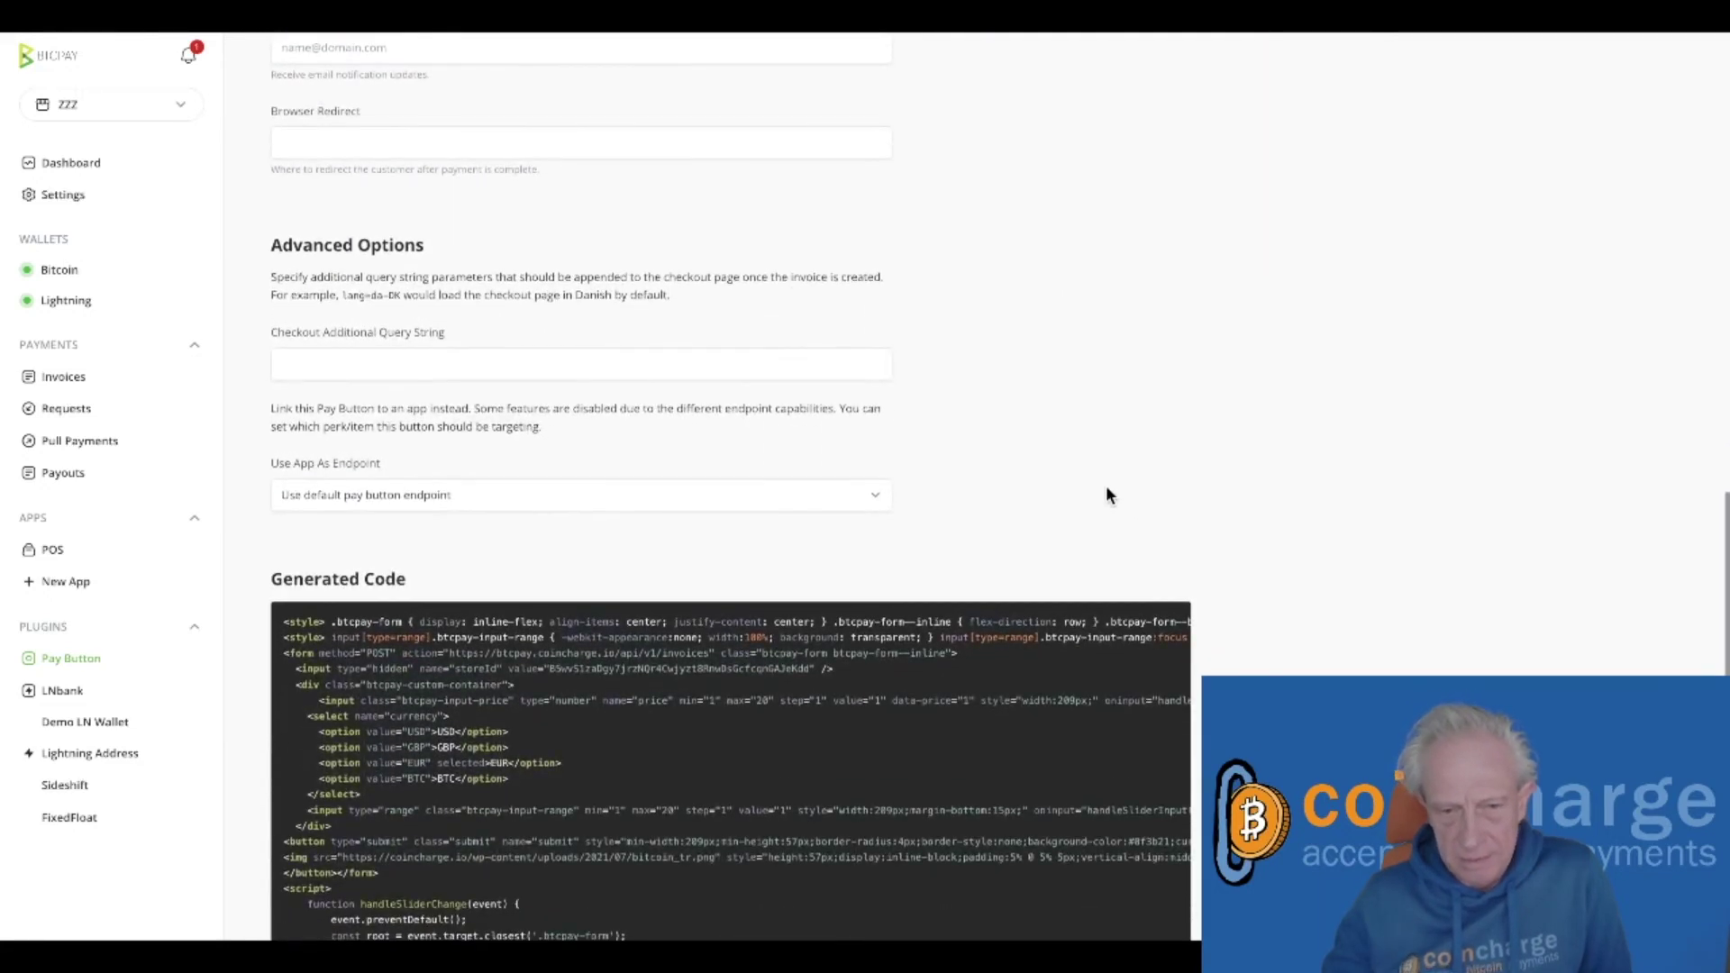
{"action": "scroll", "coordinate": [1110, 498], "scroll_direction": "down", "scroll_amount": 4}
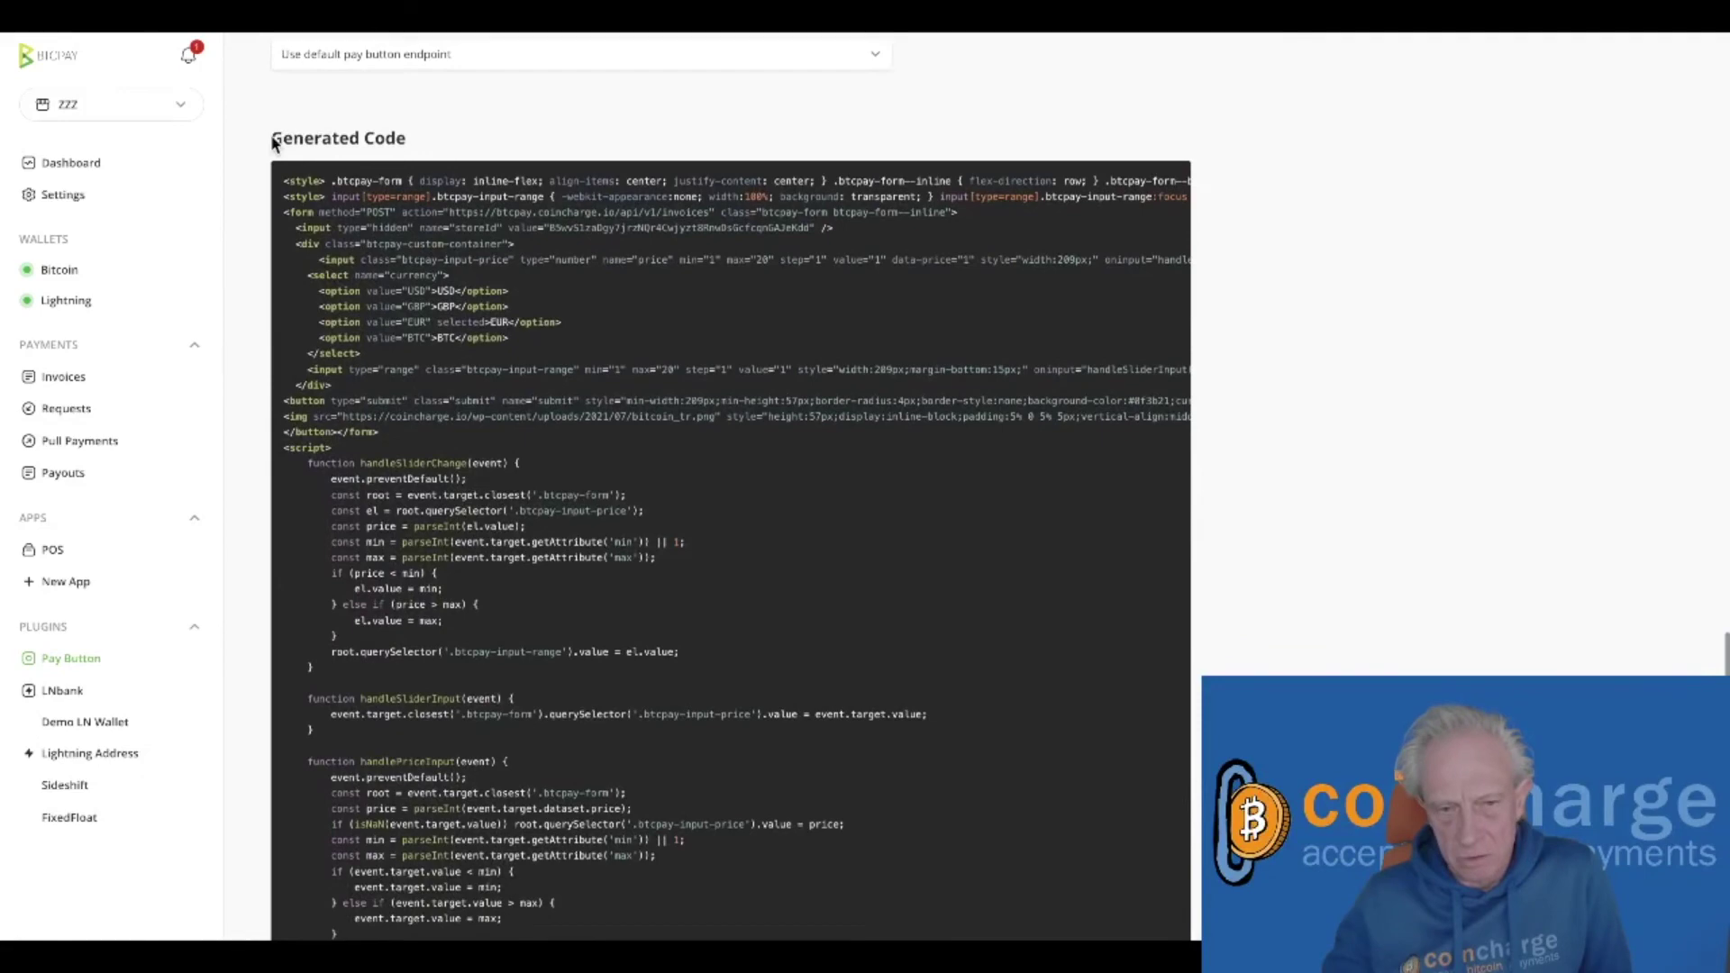
{"action": "scroll", "coordinate": [534, 382], "scroll_direction": "down", "scroll_amount": 1}
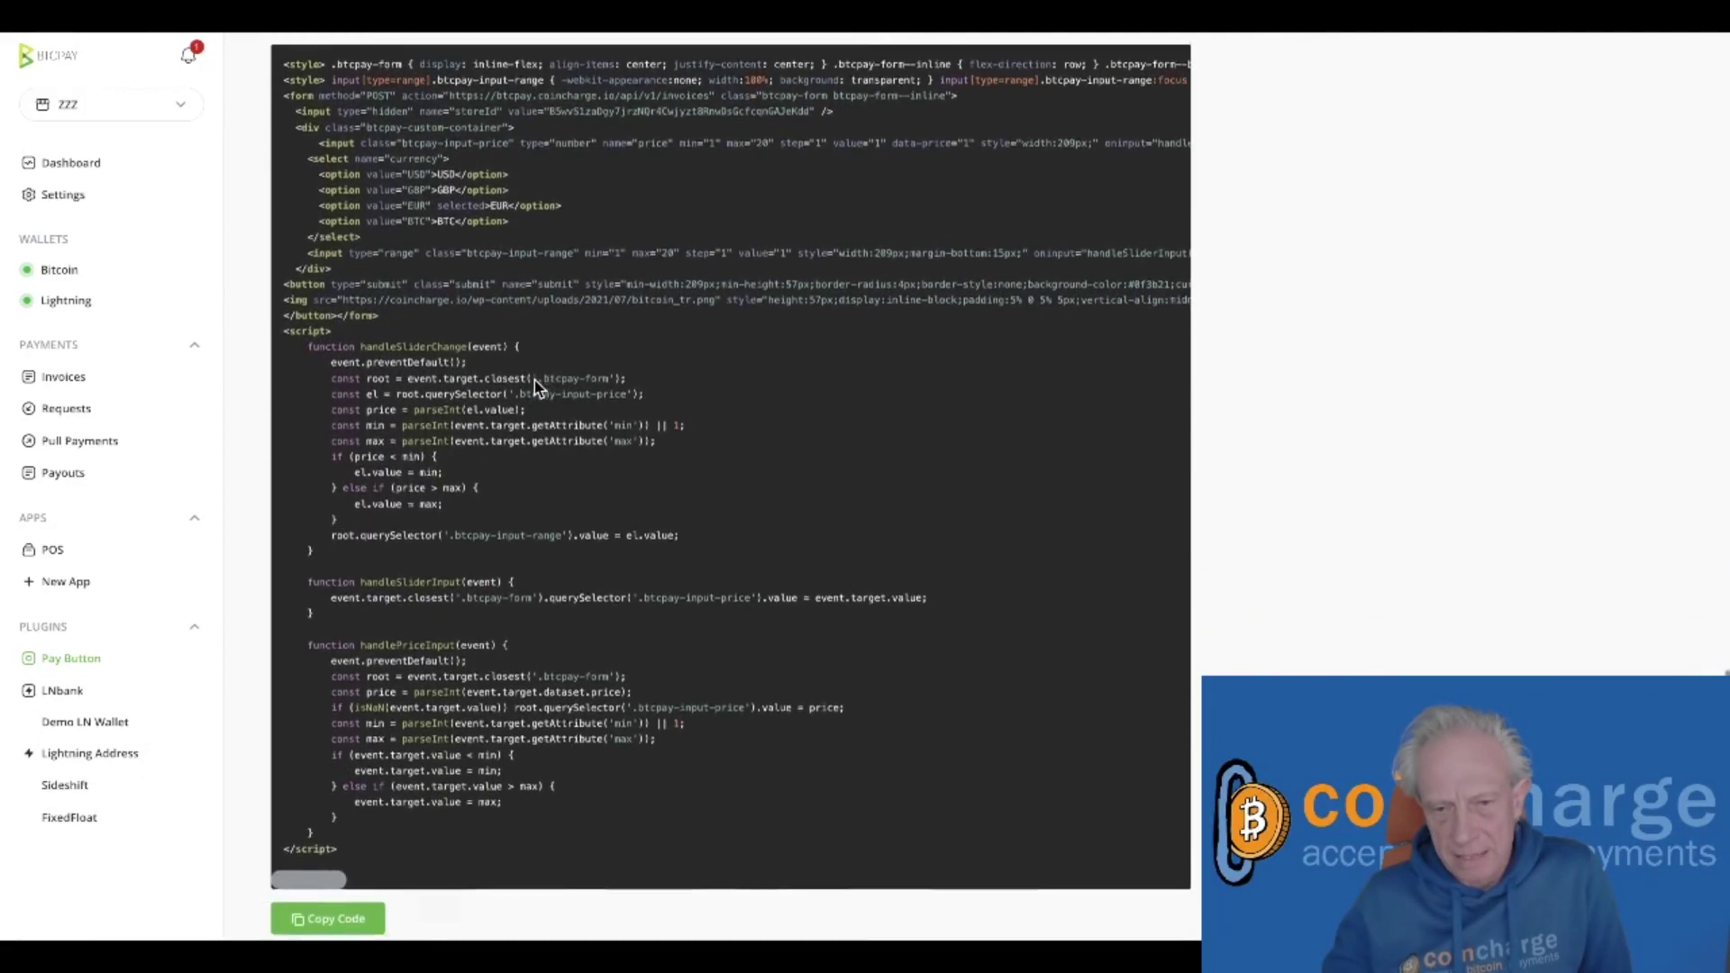
{"action": "scroll", "coordinate": [651, 438], "scroll_direction": "up", "scroll_amount": 4}
{"action": "scroll", "coordinate": [512, 602], "scroll_direction": "up", "scroll_amount": 12}
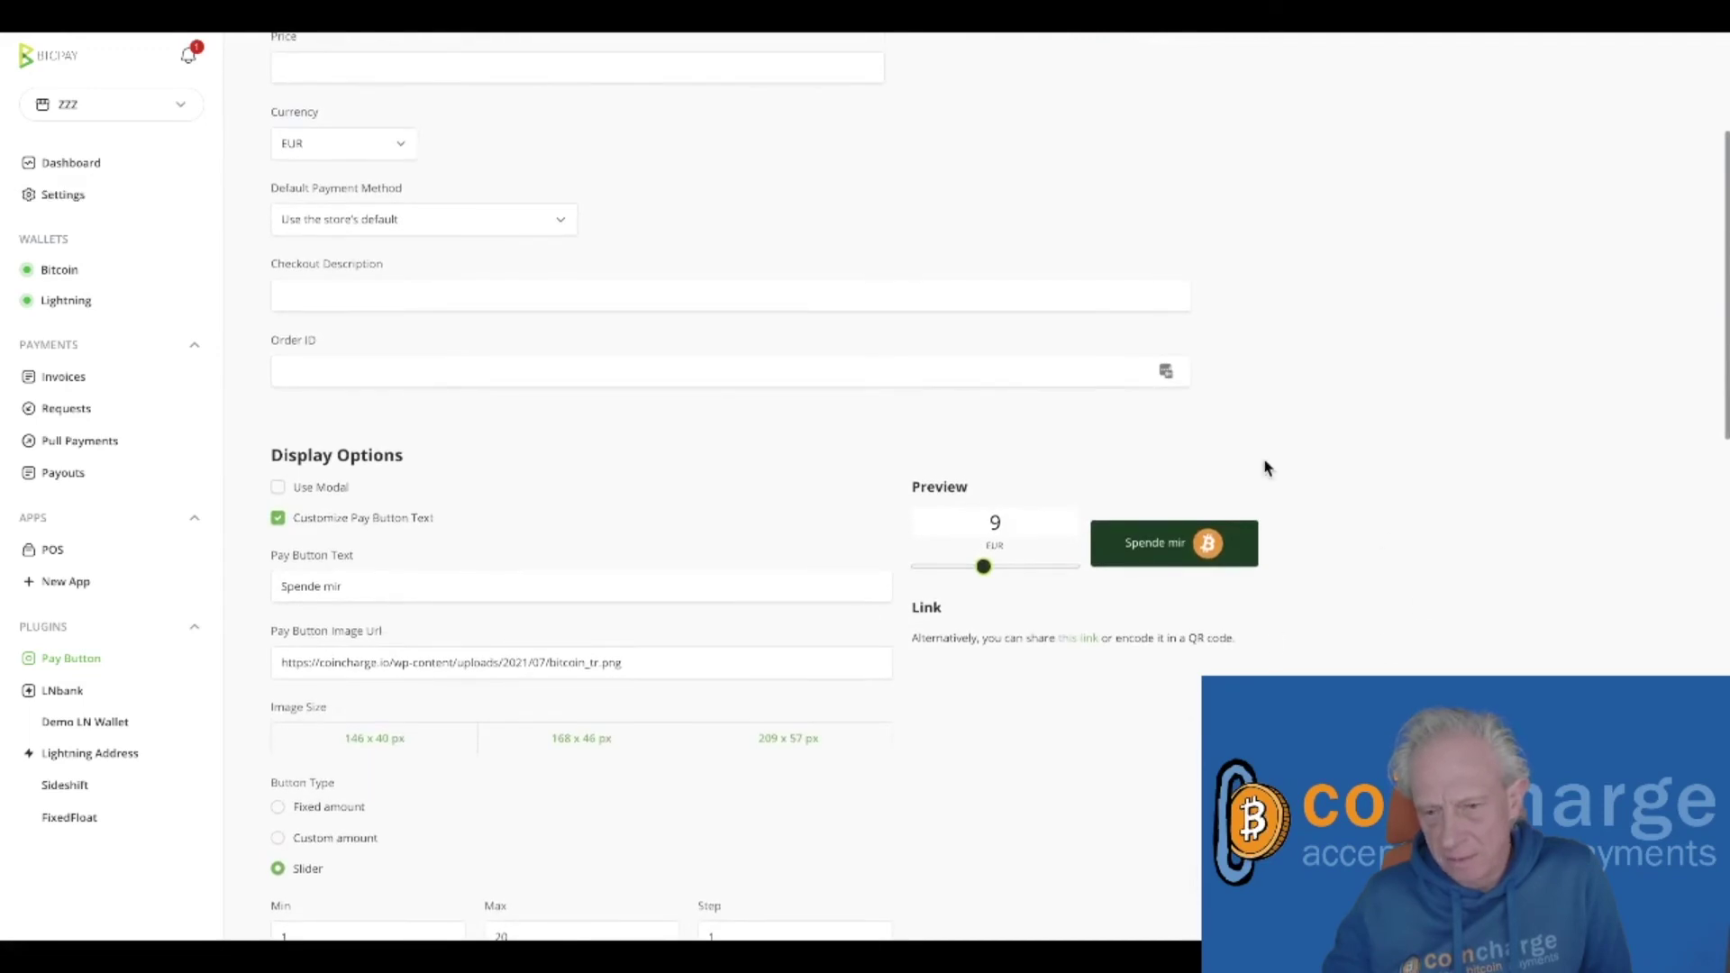
{"action": "scroll", "coordinate": [1013, 804], "scroll_direction": "down", "scroll_amount": 14}
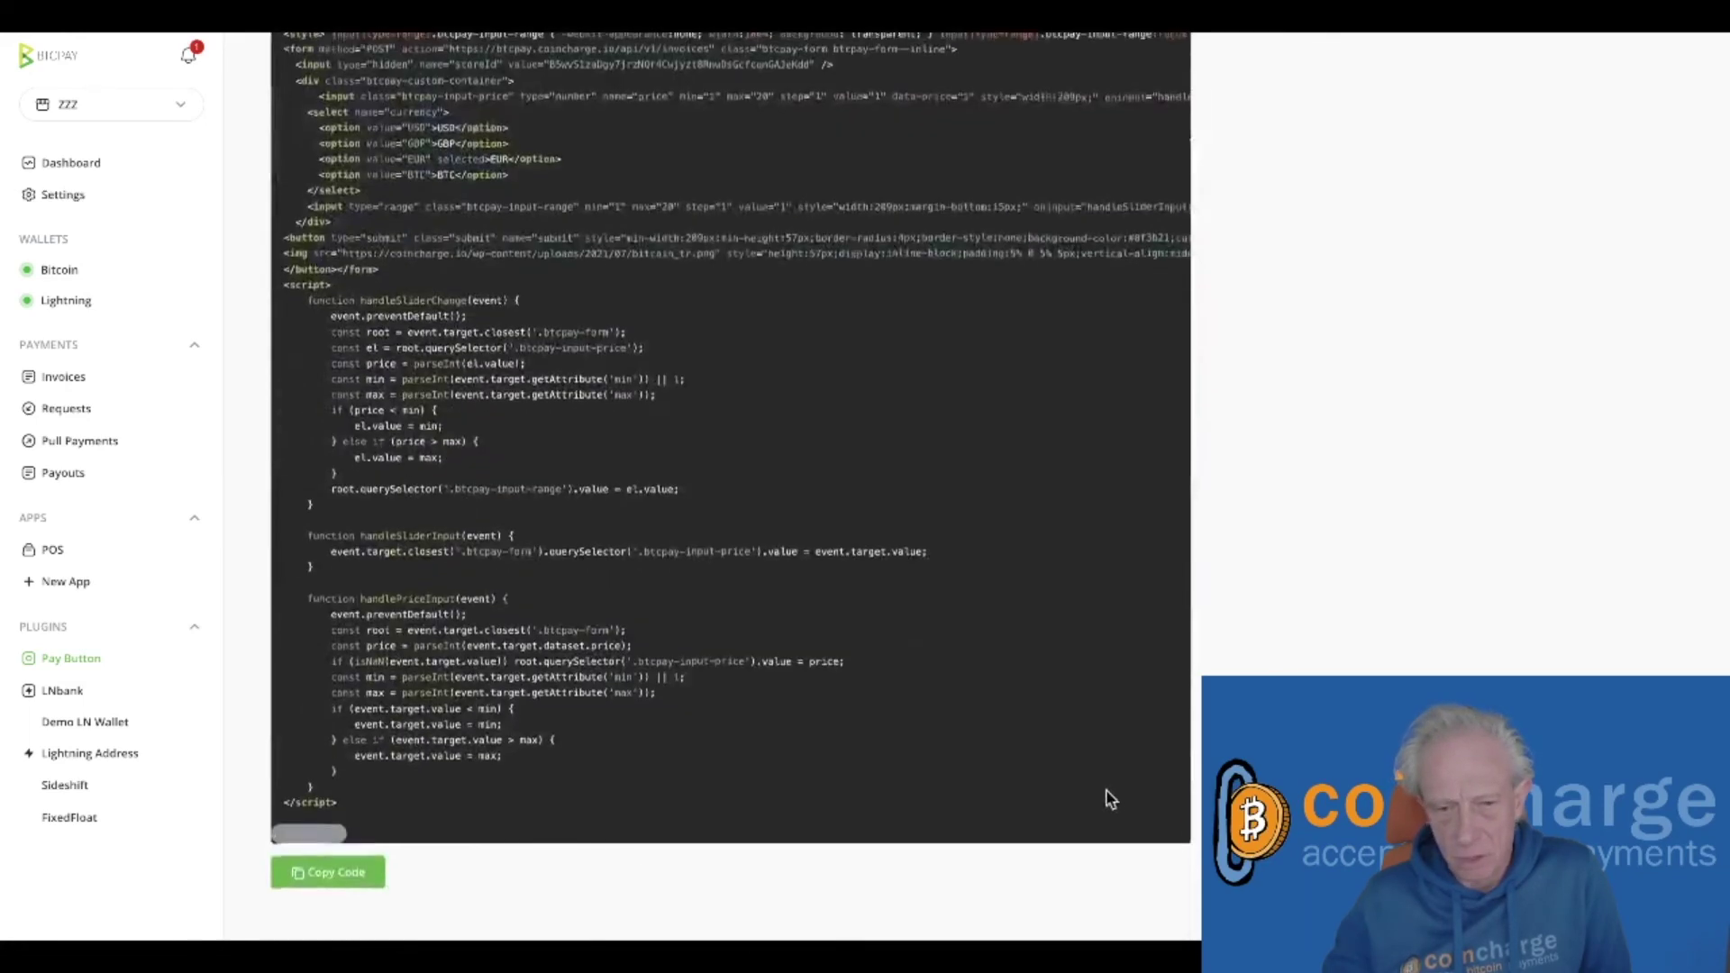
{"action": "left_click", "coordinate": [345, 886]}
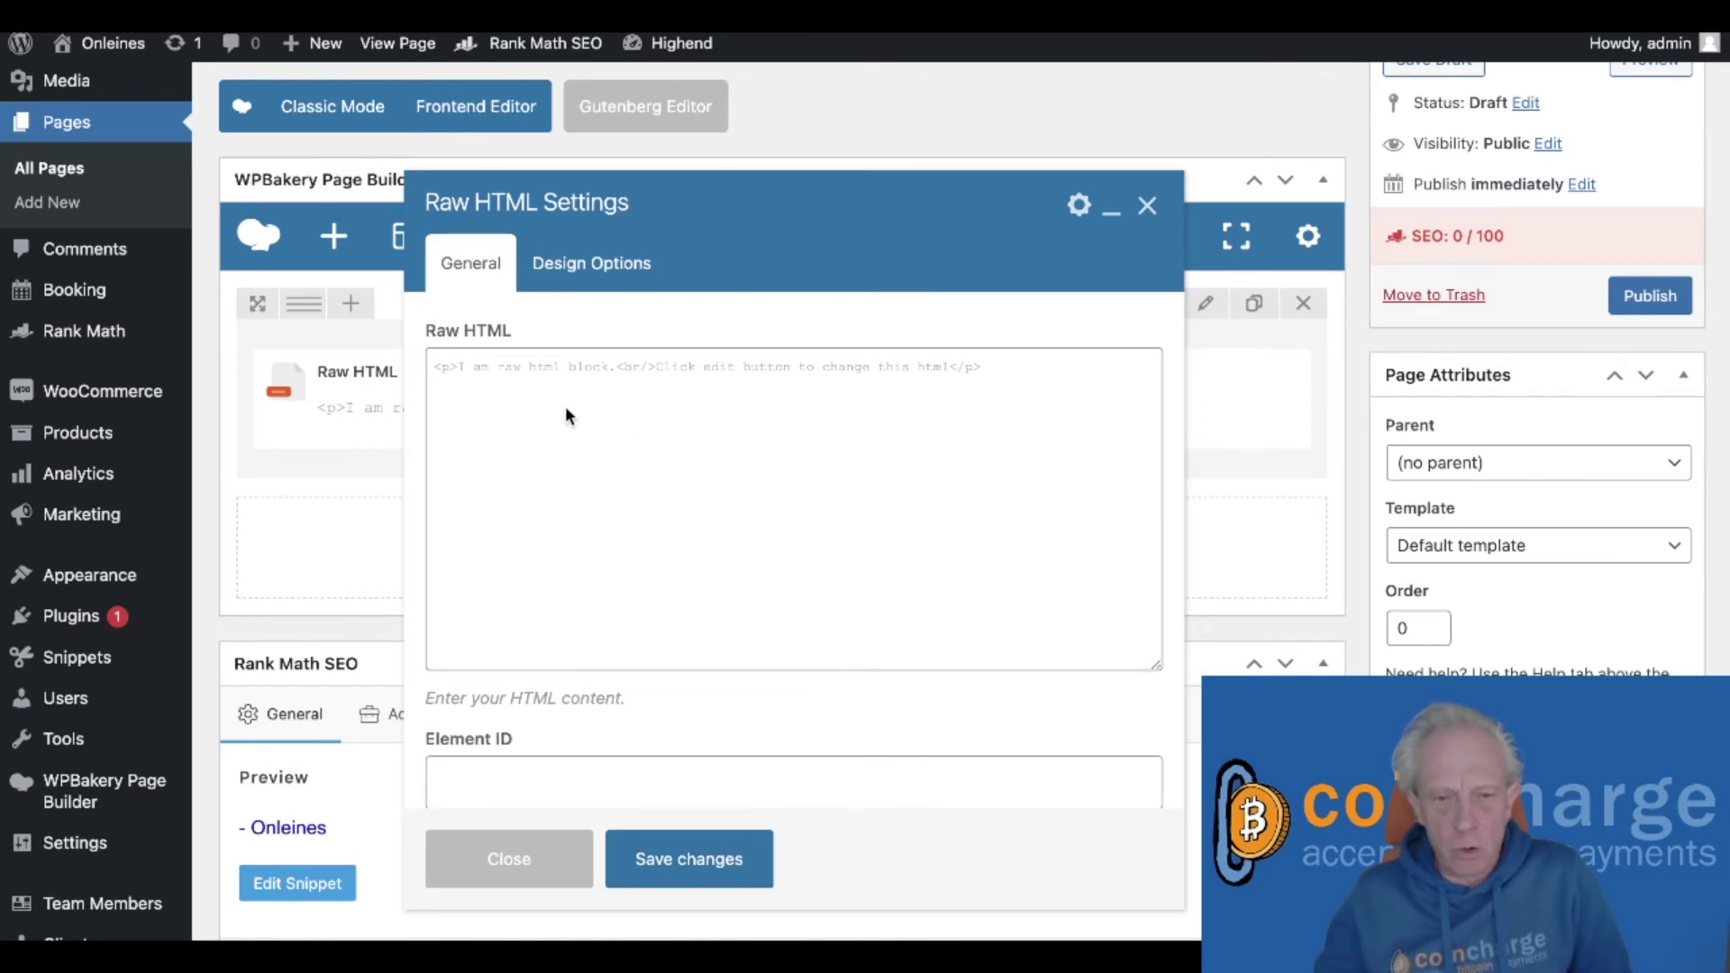
- In WordPress, replace the Raw HTML element's placeholder content with the copied pay button code and save the element
{"action": "key", "text": "super+shift+f"}
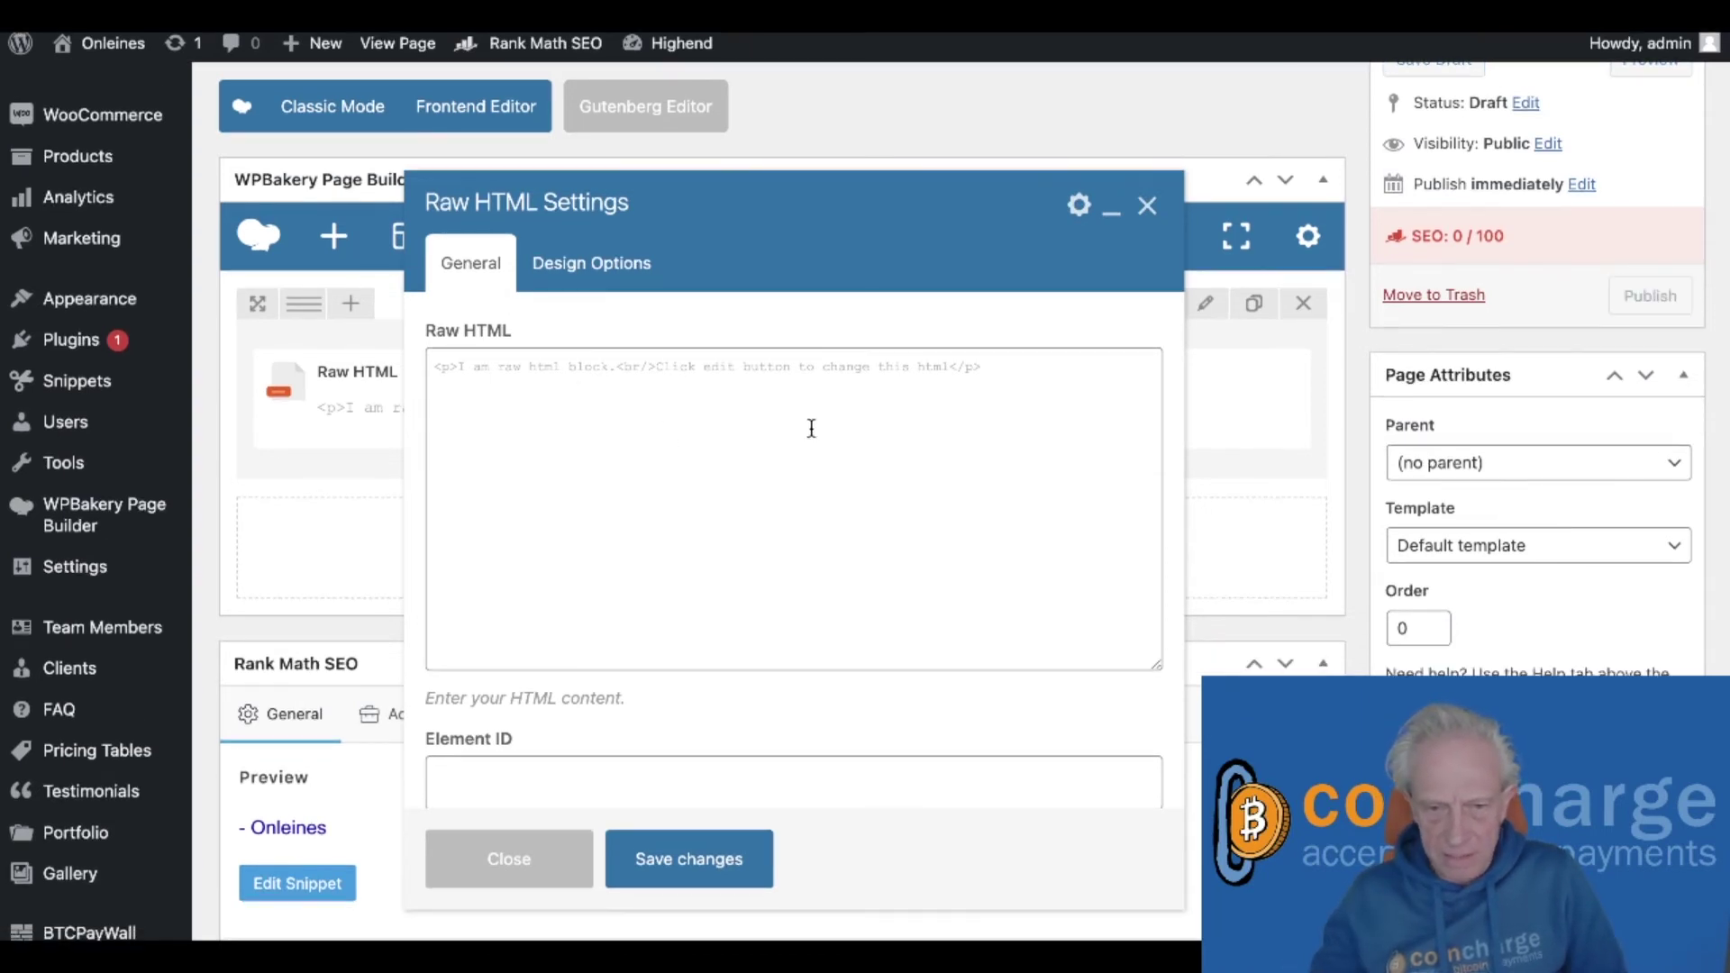
{"action": "left_click_drag", "start_coordinate": [1041, 368], "coordinate": [378, 370]}
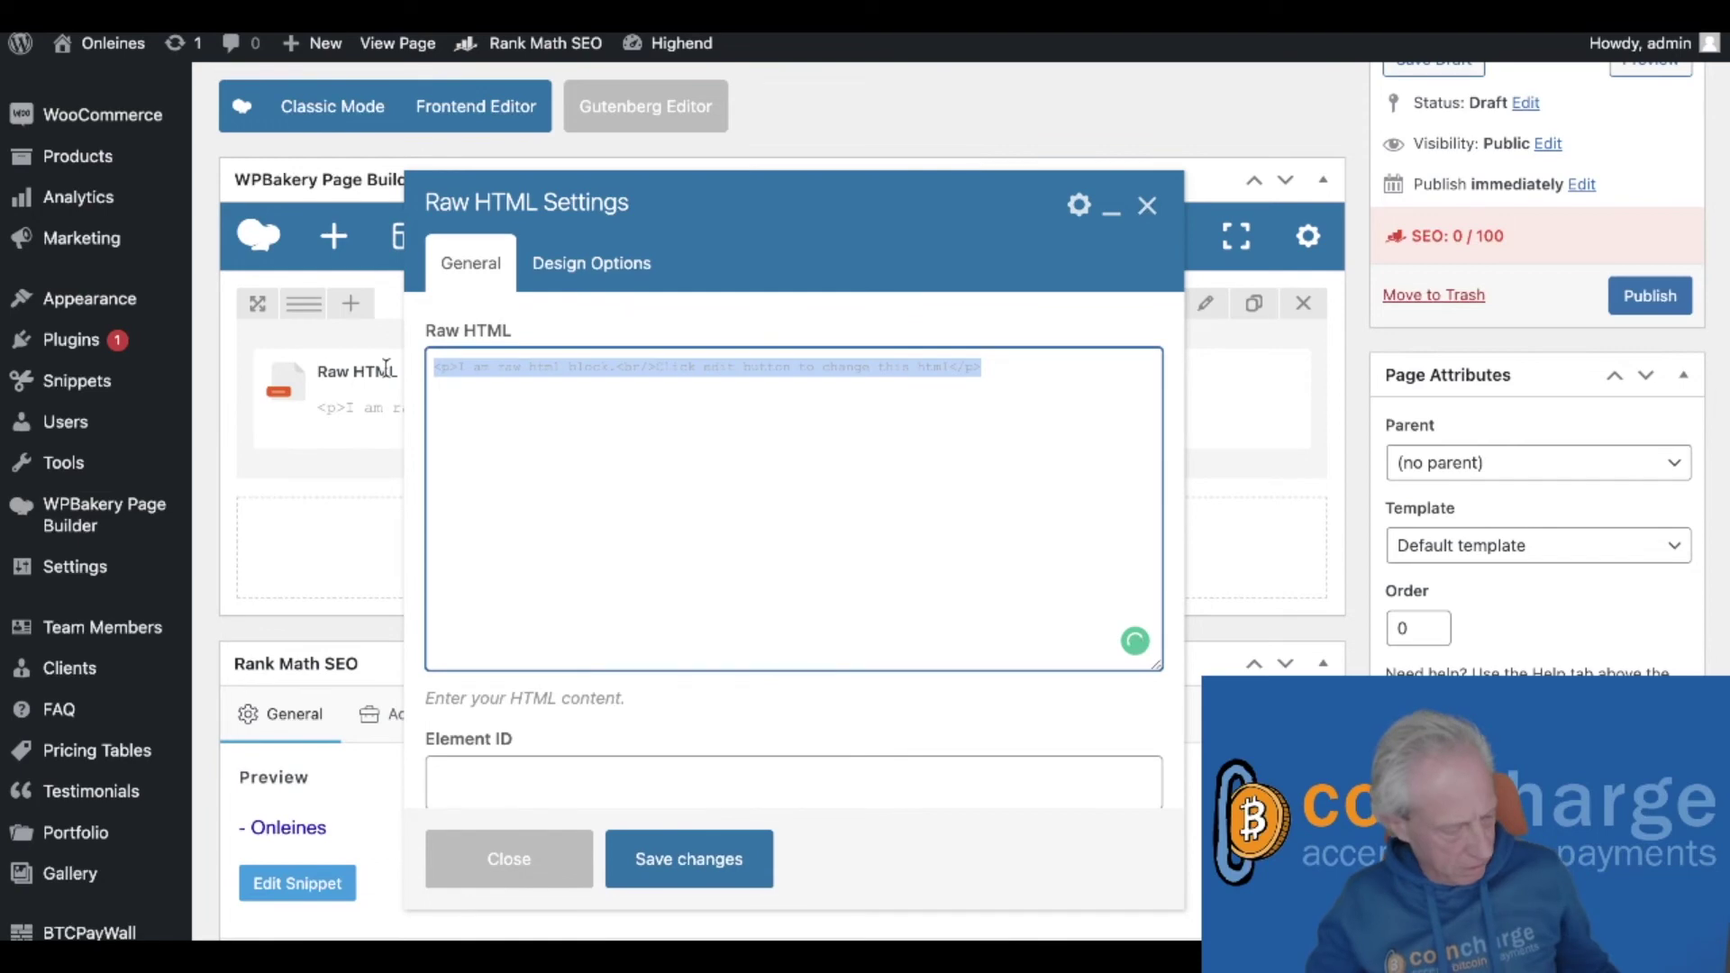
{"action": "key", "text": "ctrl+v"}
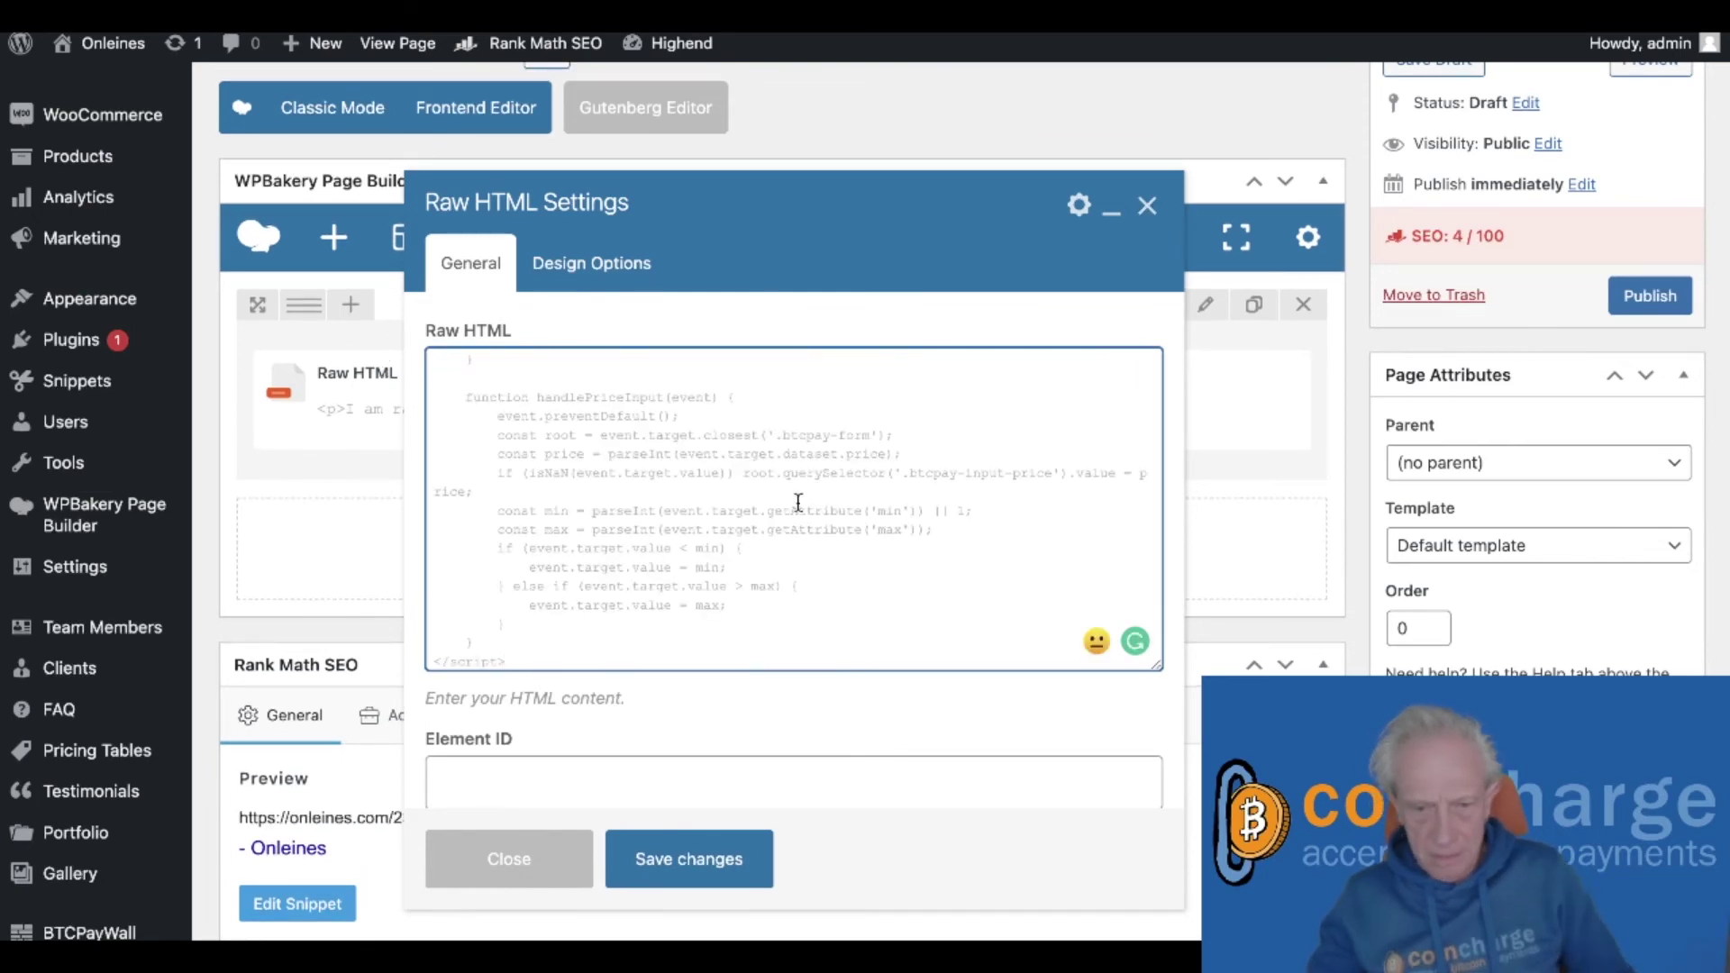
{"action": "left_click", "coordinate": [744, 859]}
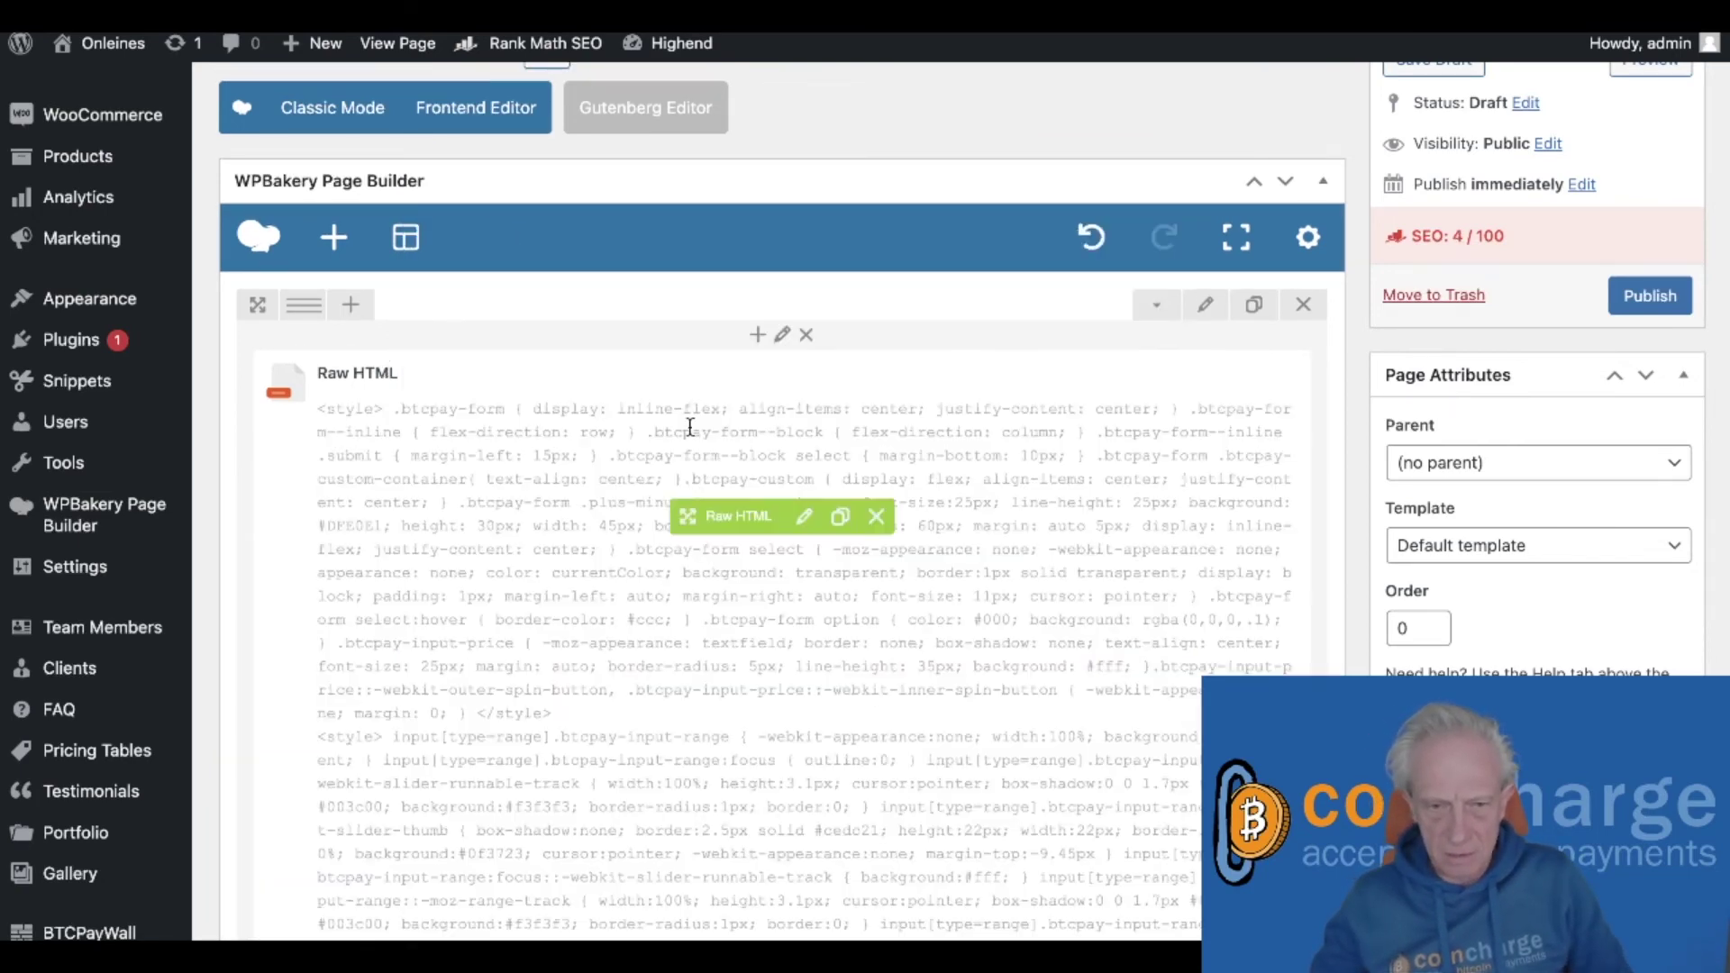
- Title the new page "Spenden" and publish it
{"action": "scroll", "coordinate": [594, 240], "scroll_direction": "up", "scroll_amount": 2}
{"action": "scroll", "coordinate": [595, 239], "scroll_direction": "up", "scroll_amount": 3}
{"action": "left_click", "coordinate": [354, 309]}
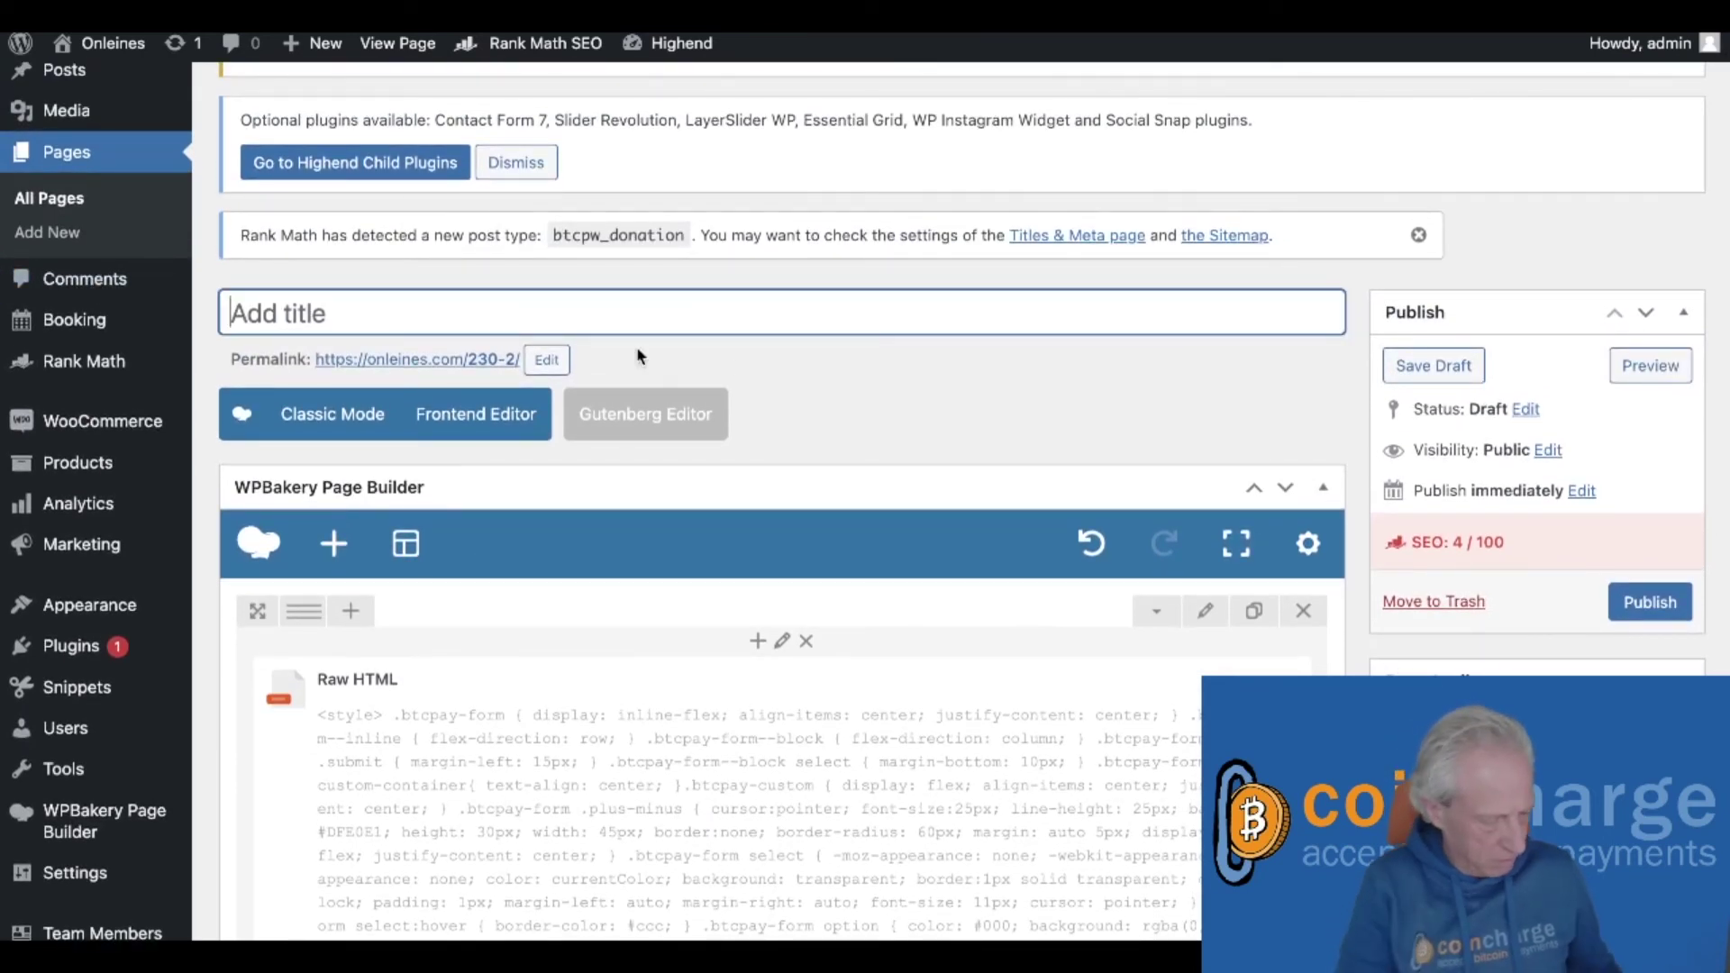
{"action": "type", "text": "Spenden"}
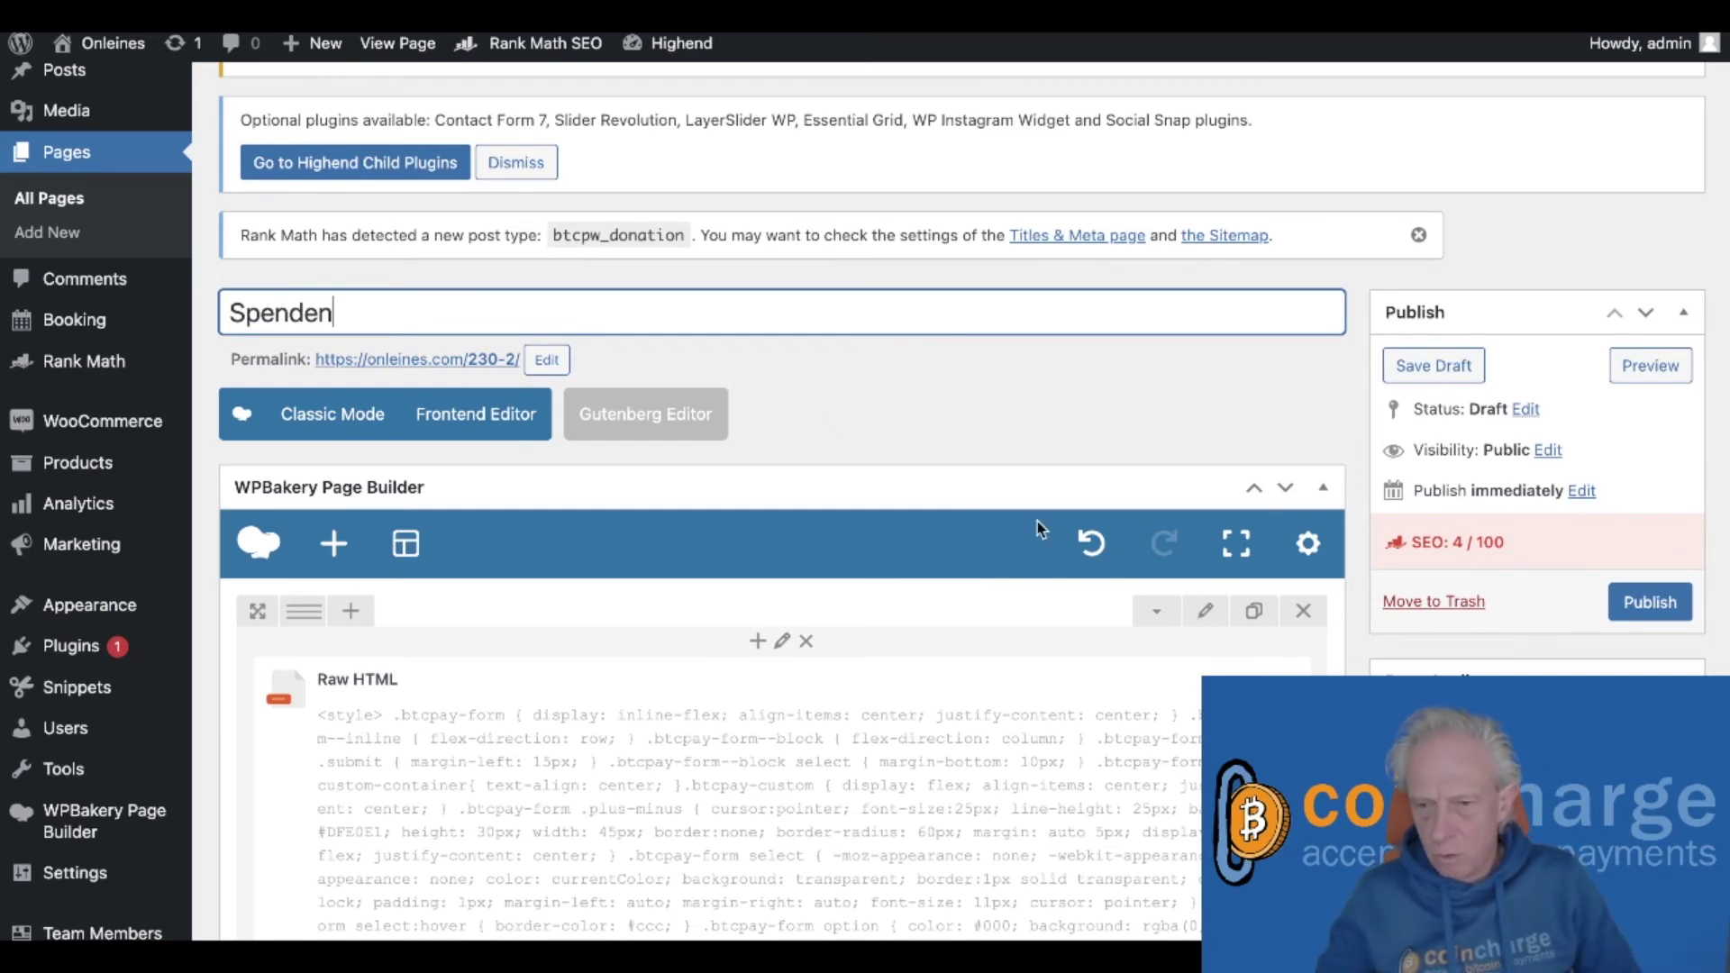
{"action": "left_click", "coordinate": [1670, 610]}
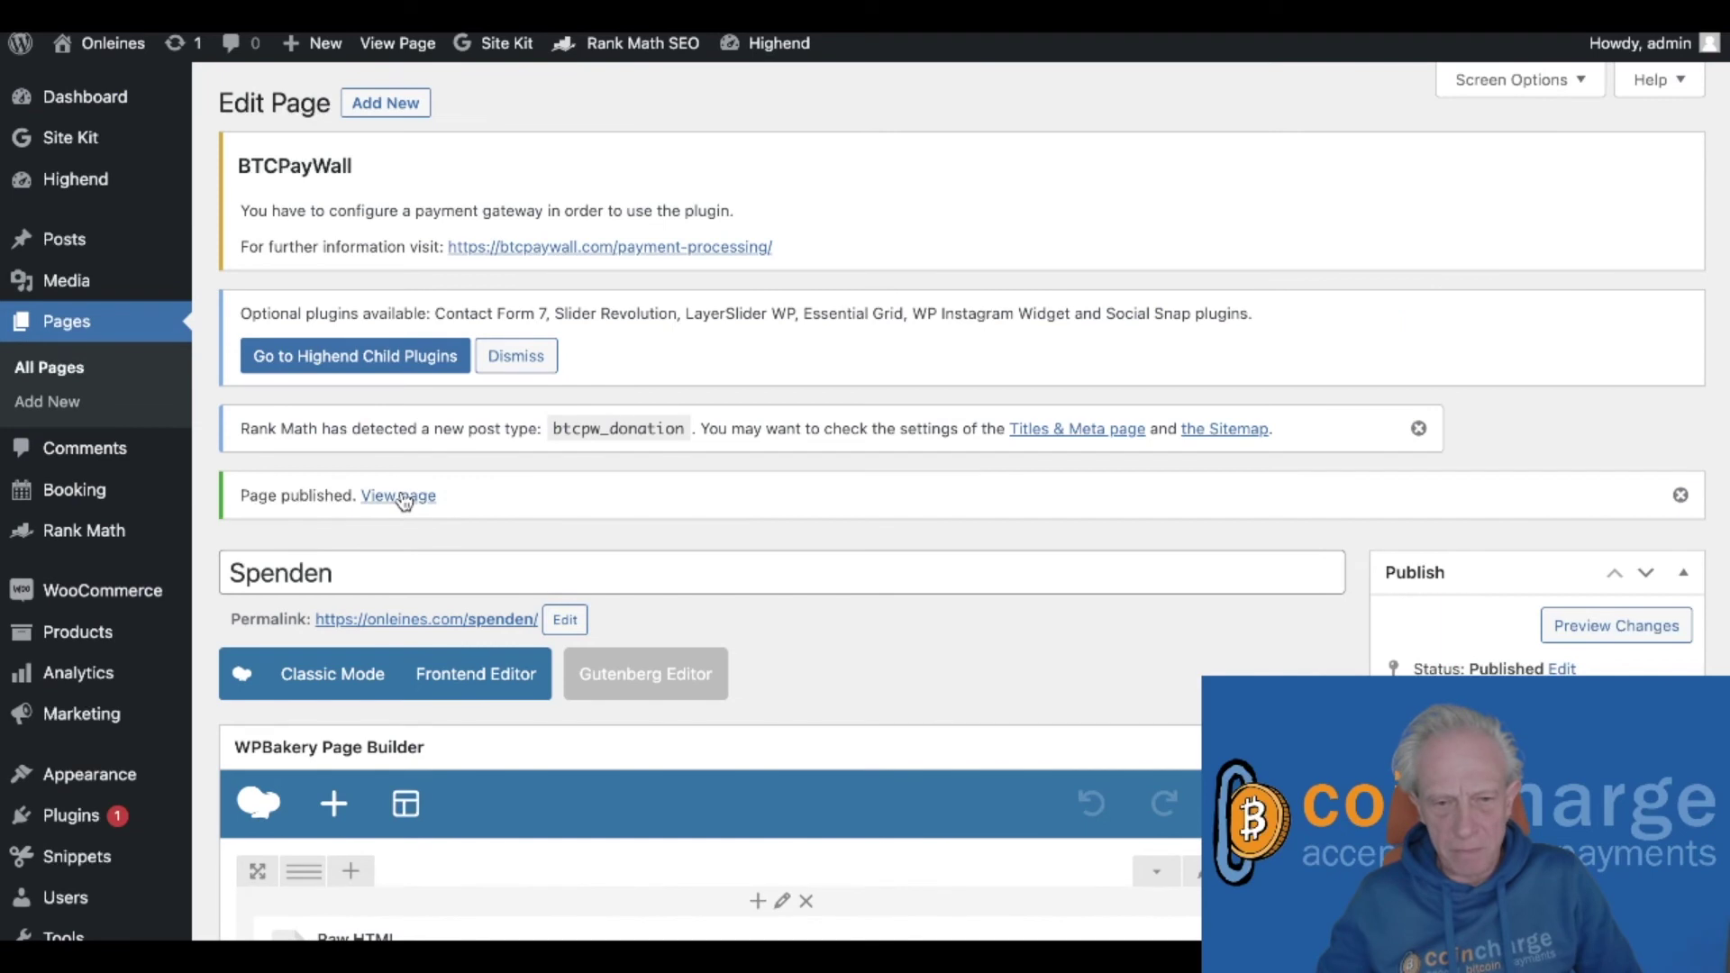
- View the published Spenden page and start a test donation of 10 EUR with the "Spende mir" button
{"action": "left_click", "coordinate": [401, 498]}
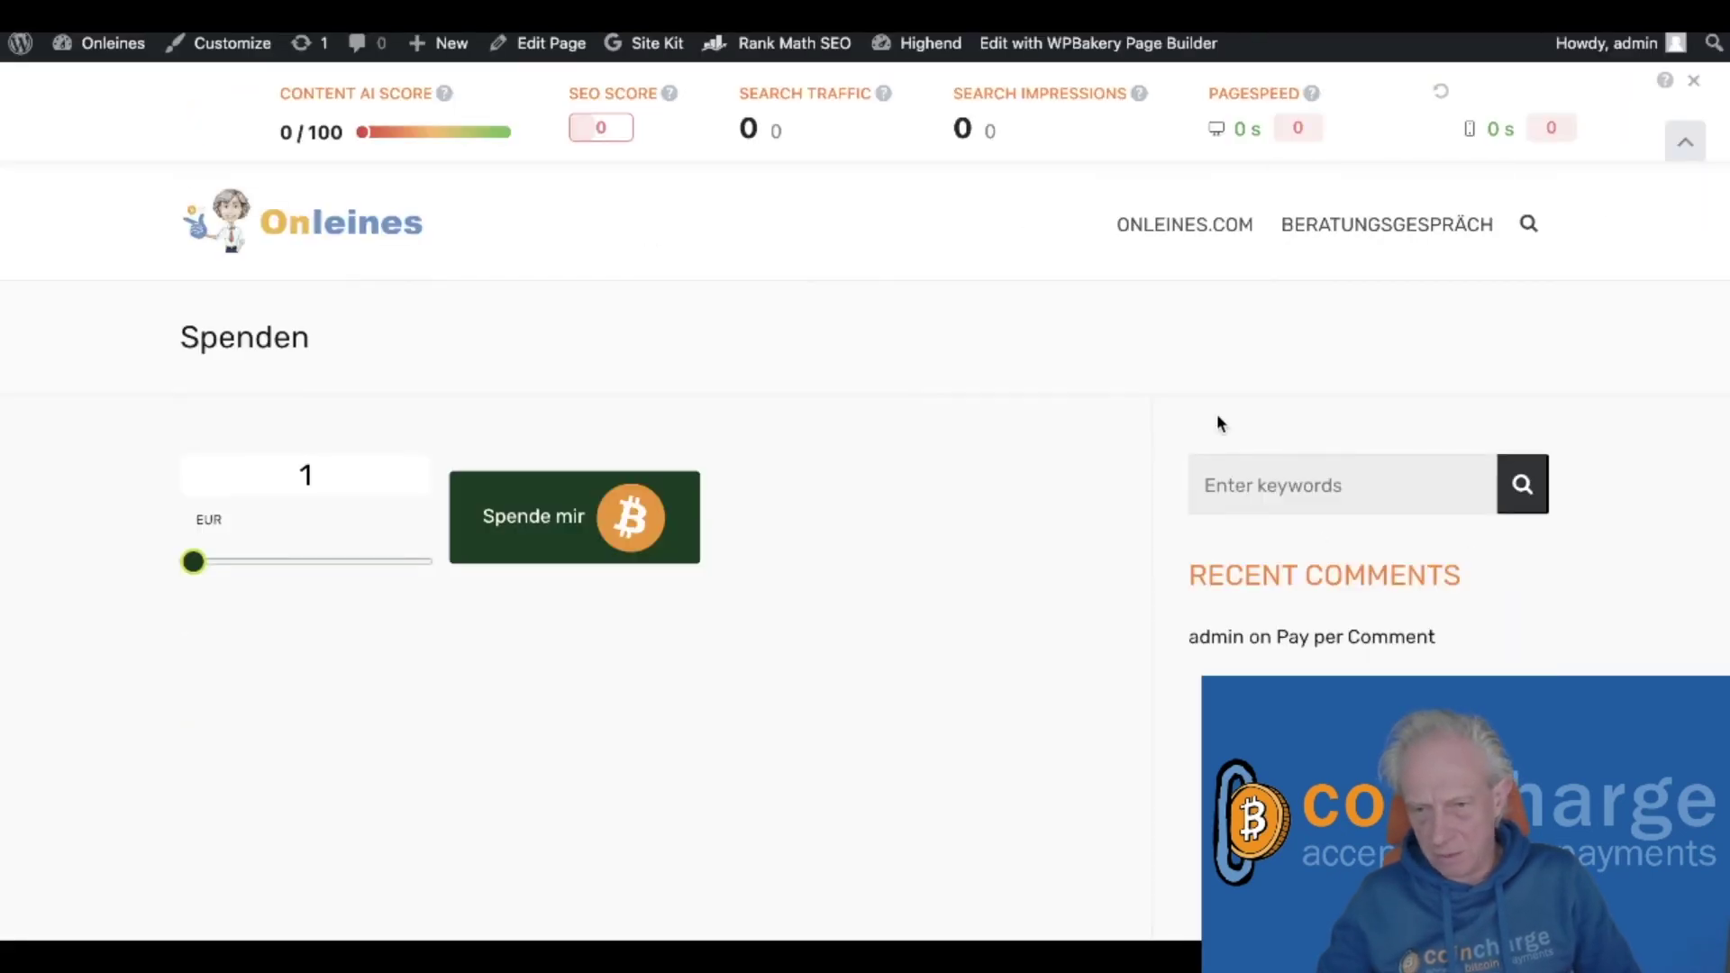
{"action": "scroll", "coordinate": [921, 421], "scroll_direction": "down", "scroll_amount": 2}
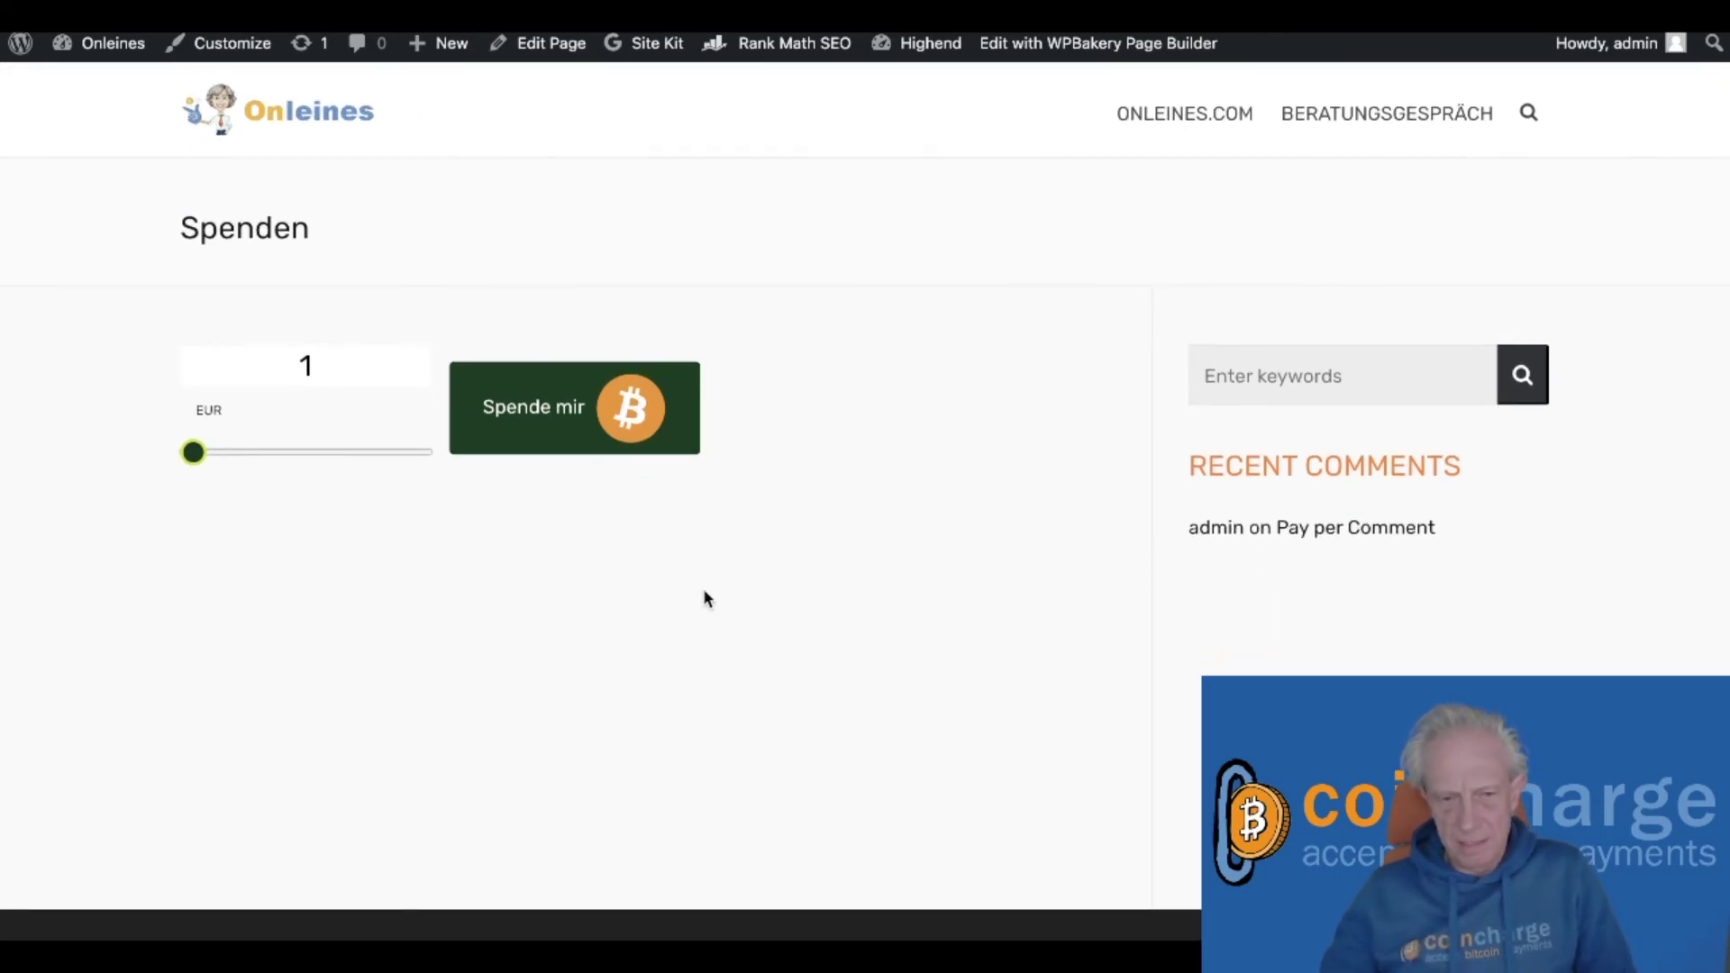
{"action": "left_click_drag", "start_coordinate": [193, 452], "coordinate": [299, 453]}
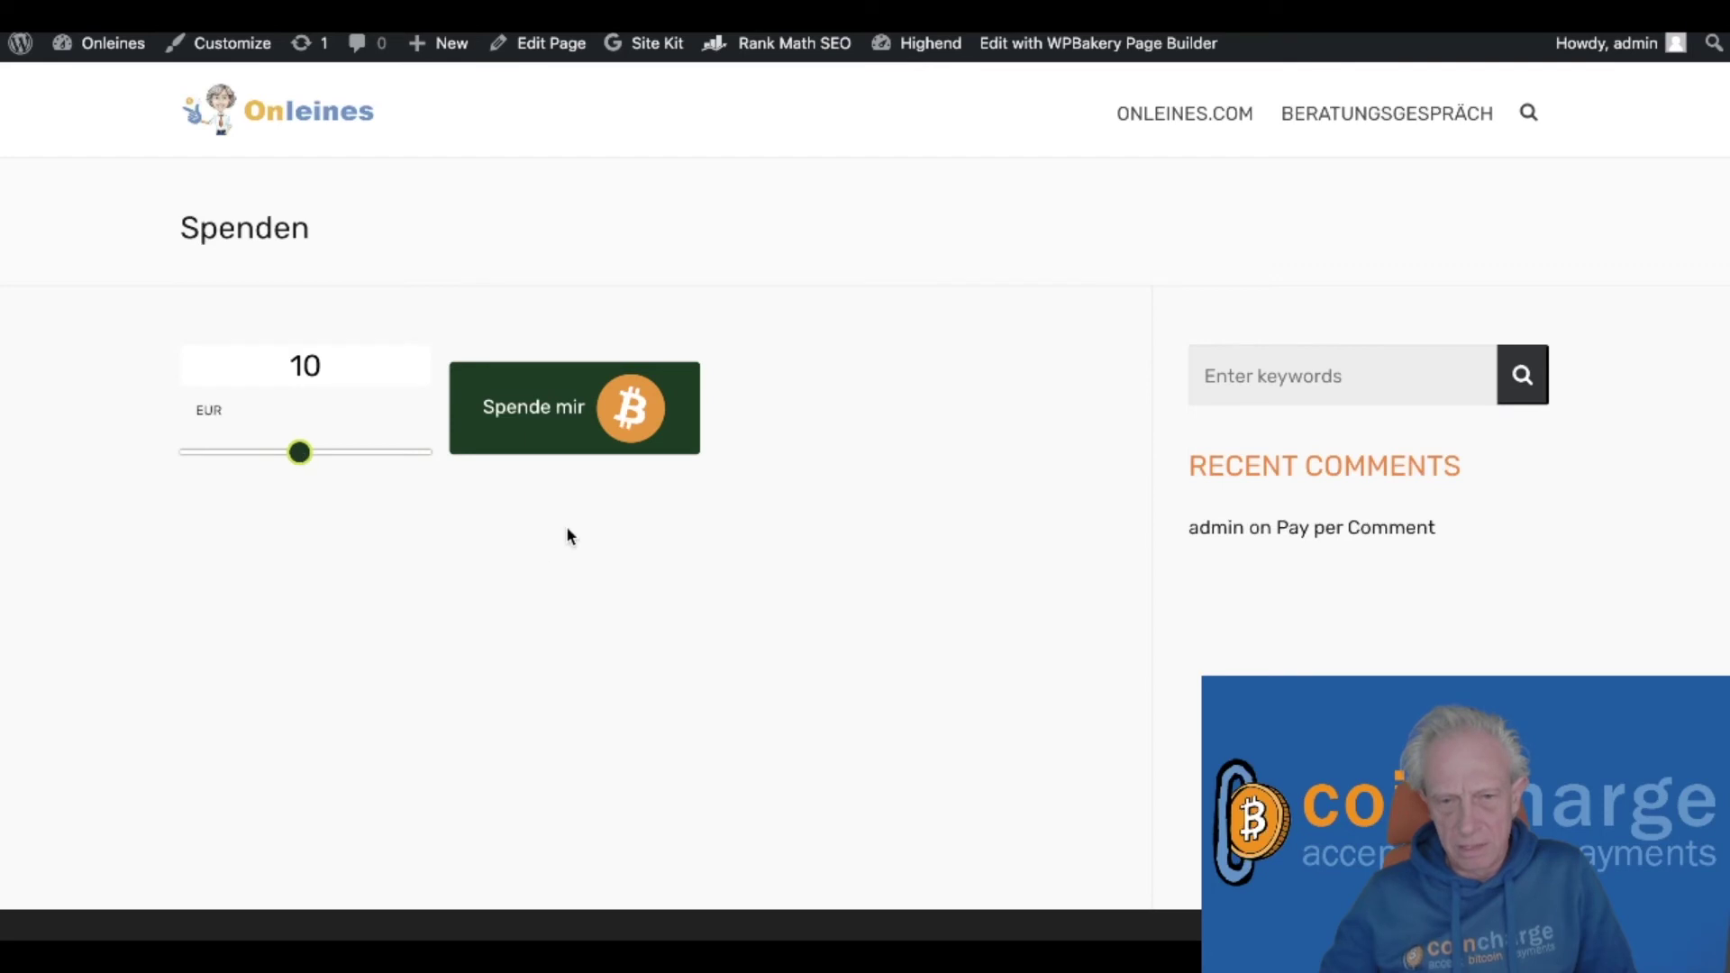
{"action": "left_click", "coordinate": [579, 413]}
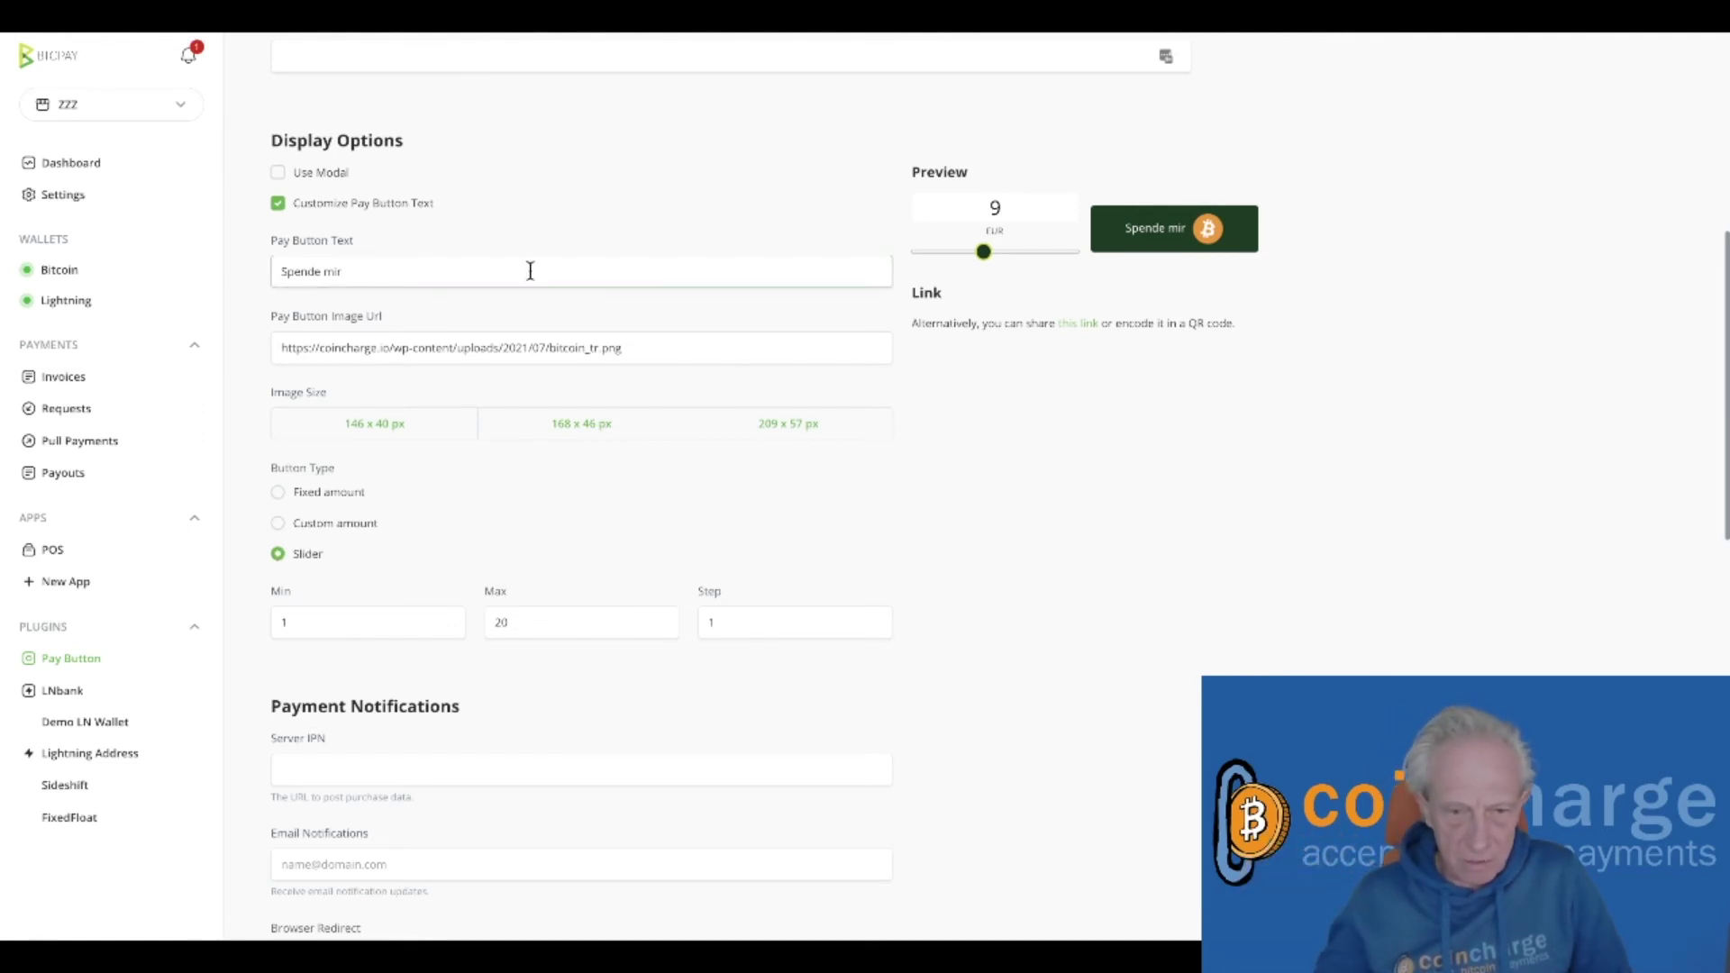
- In BTCPay Server, change the pay button type to Custom amount and review the generated code
{"action": "left_click", "coordinate": [279, 524]}
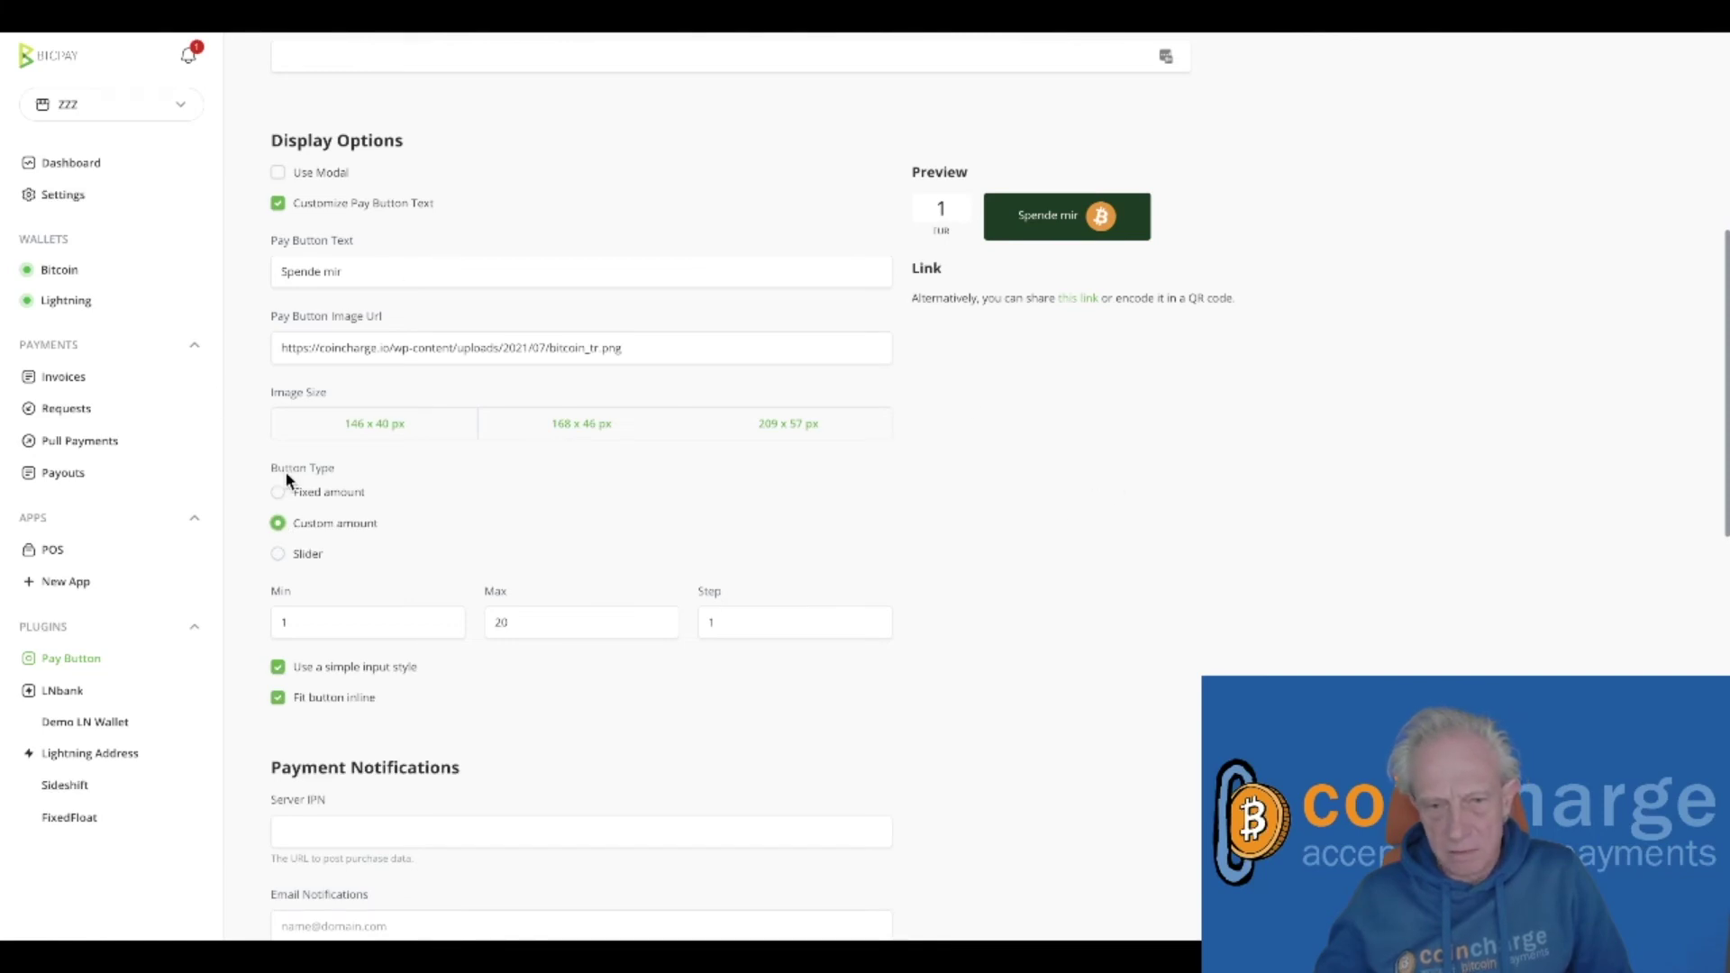
{"action": "scroll", "coordinate": [973, 434], "scroll_direction": "down", "scroll_amount": 15}
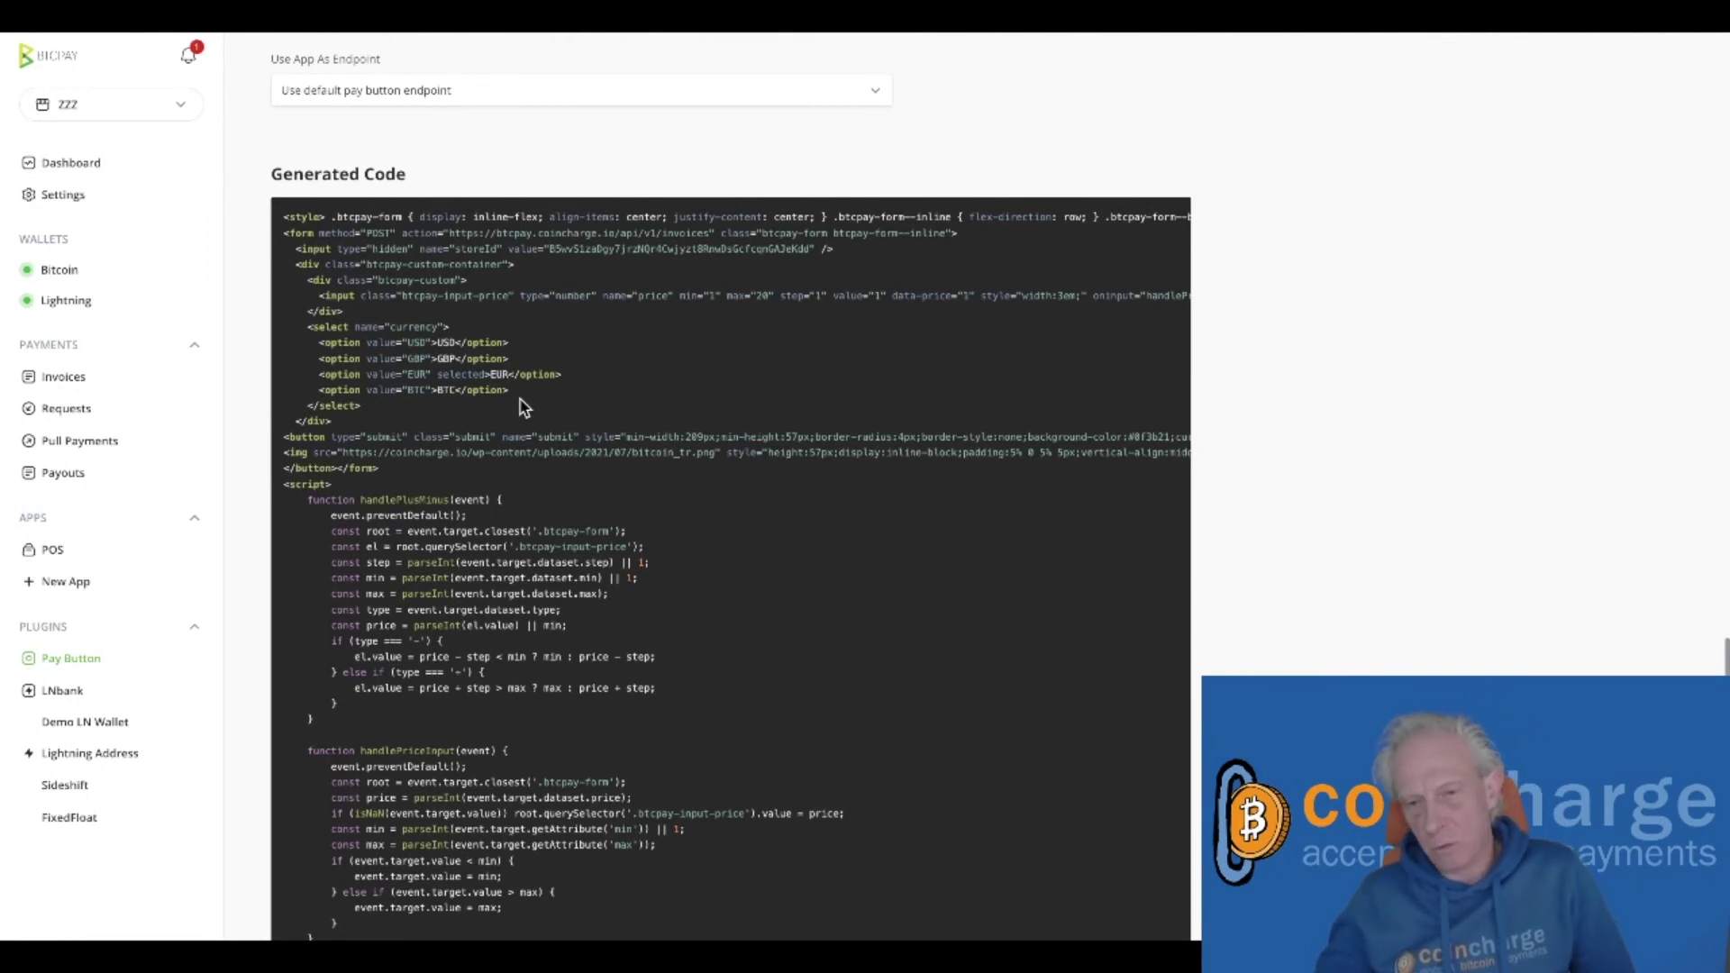
{"action": "scroll", "coordinate": [842, 398], "scroll_direction": "up", "scroll_amount": 9}
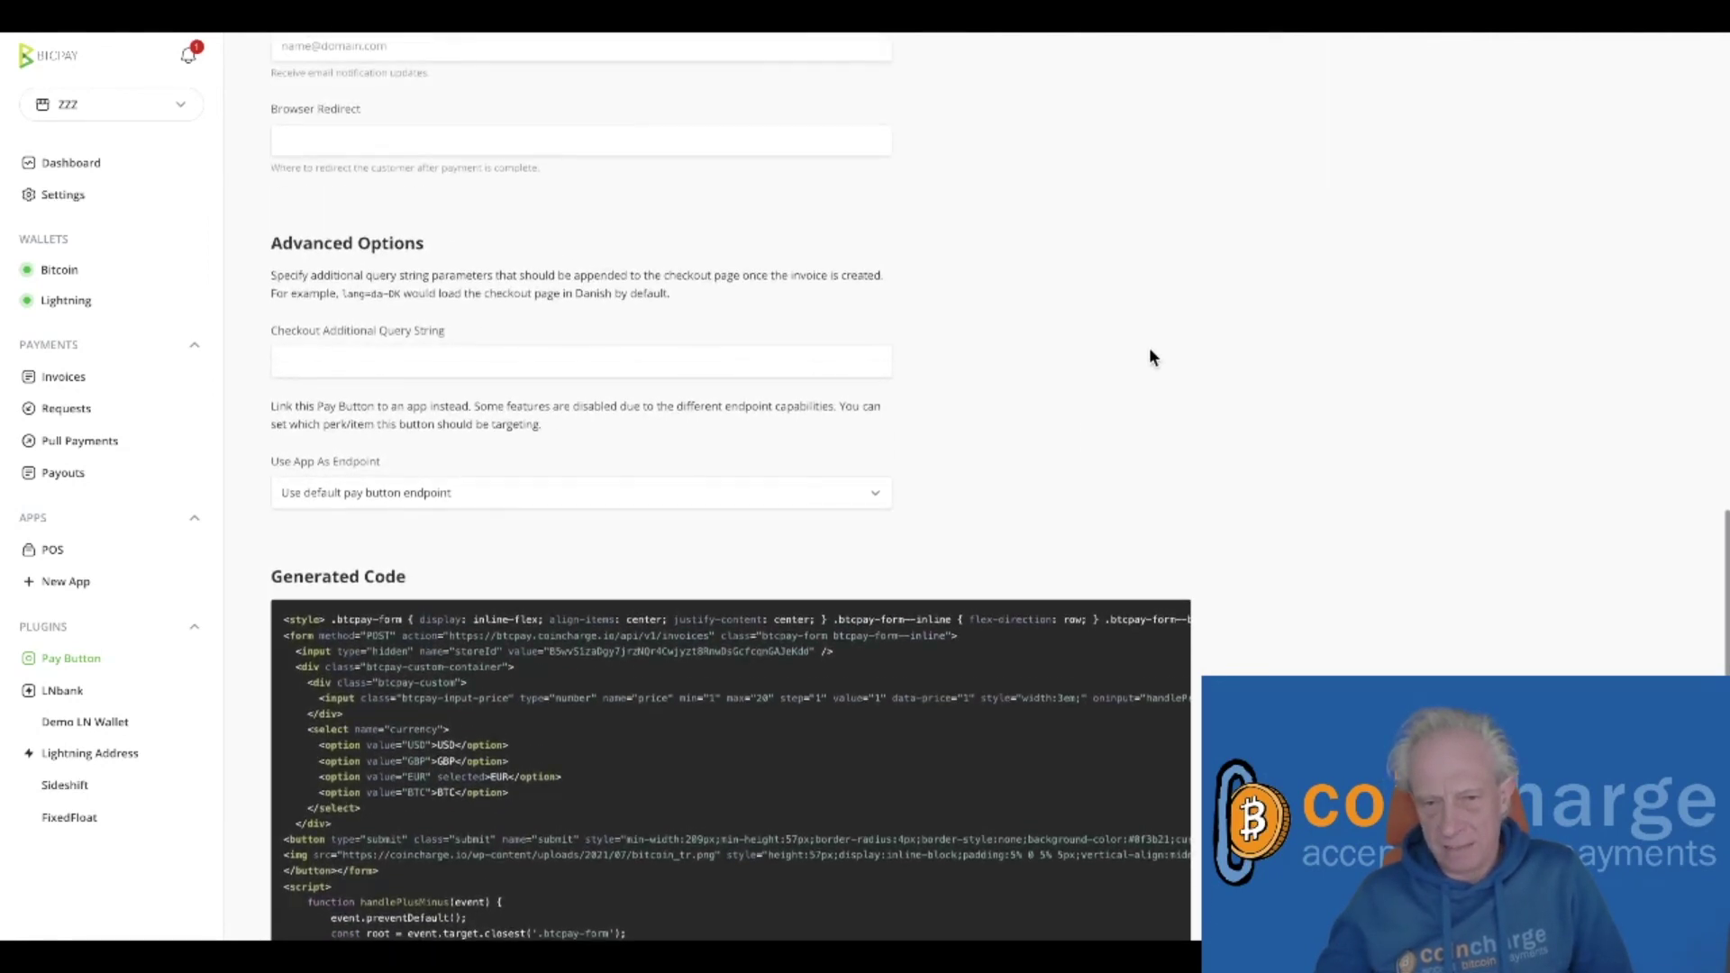
{"action": "scroll", "coordinate": [1134, 413], "scroll_direction": "up", "scroll_amount": 8}
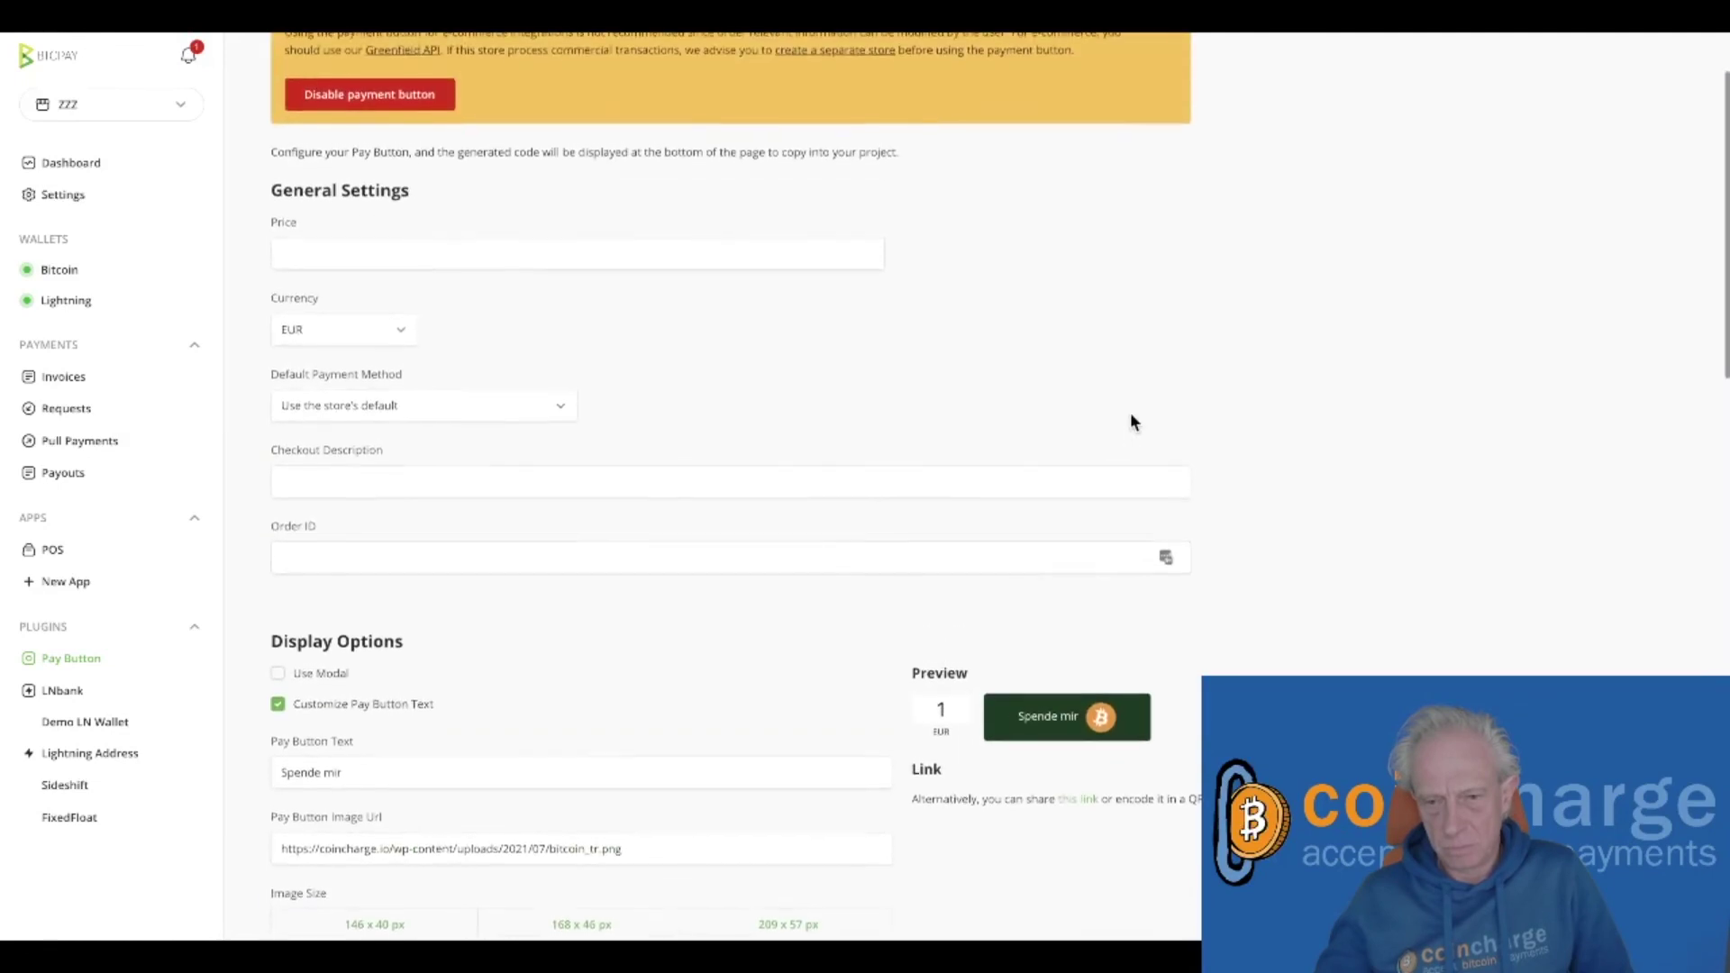